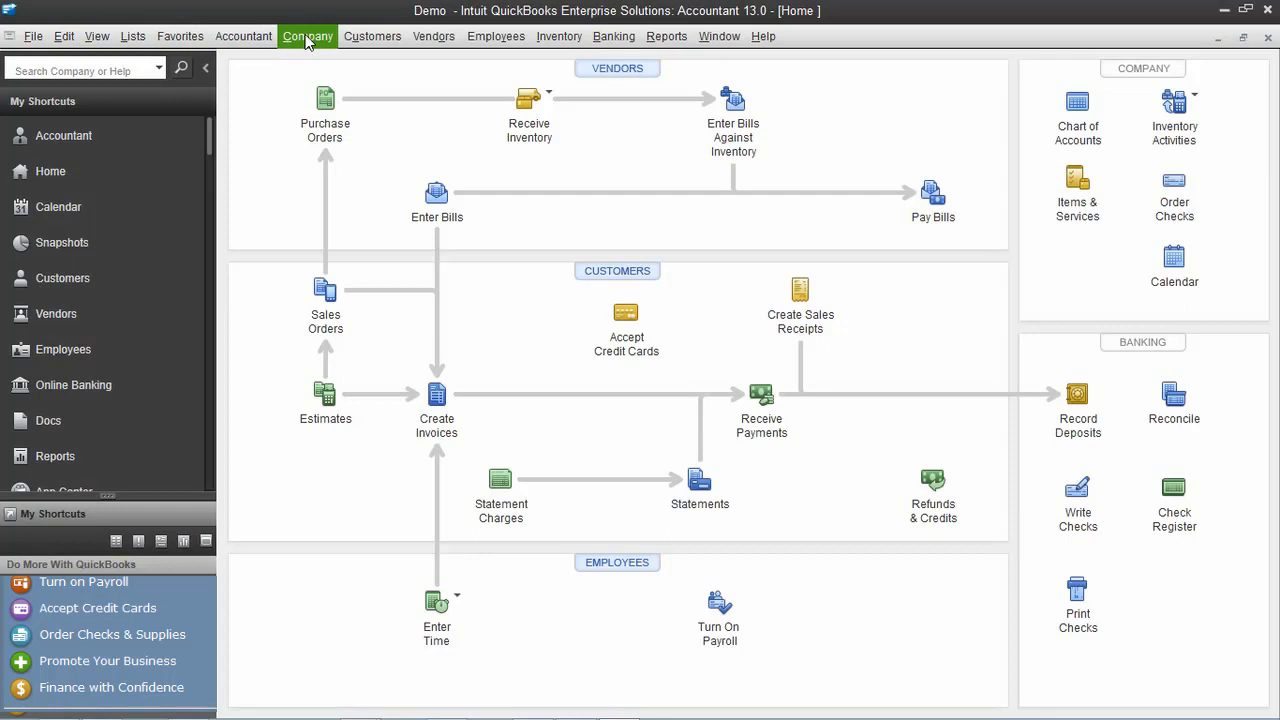
Browse the Customers, Employees and Lists menus without choosing anything
{"action": "left_click", "coordinate": [363, 38]}
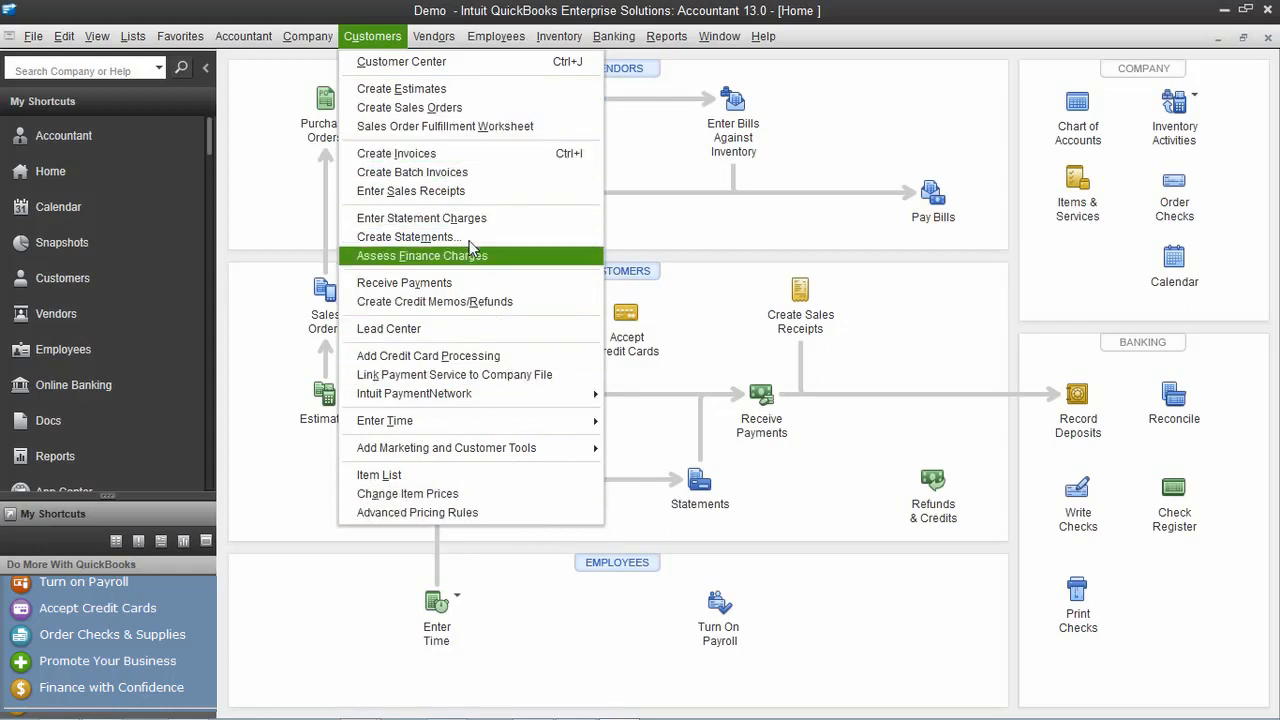
{"action": "mouse_move", "coordinate": [436, 37]}
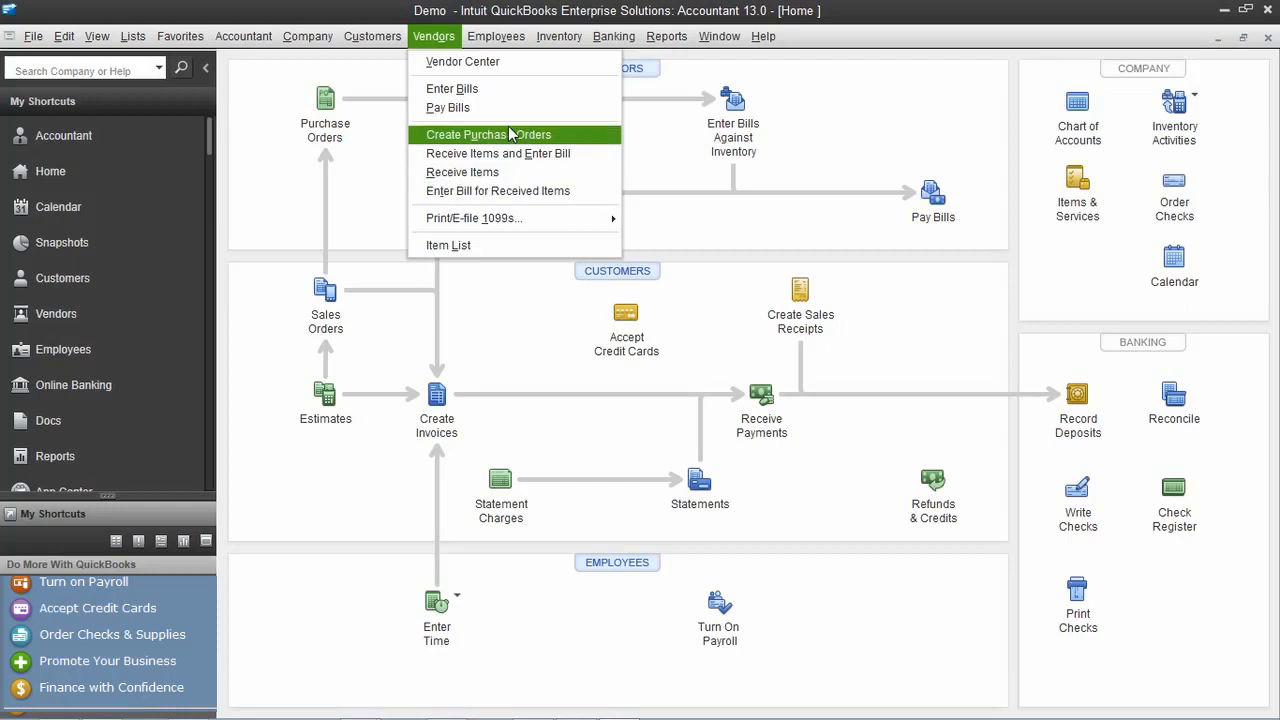
{"action": "mouse_move", "coordinate": [495, 36]}
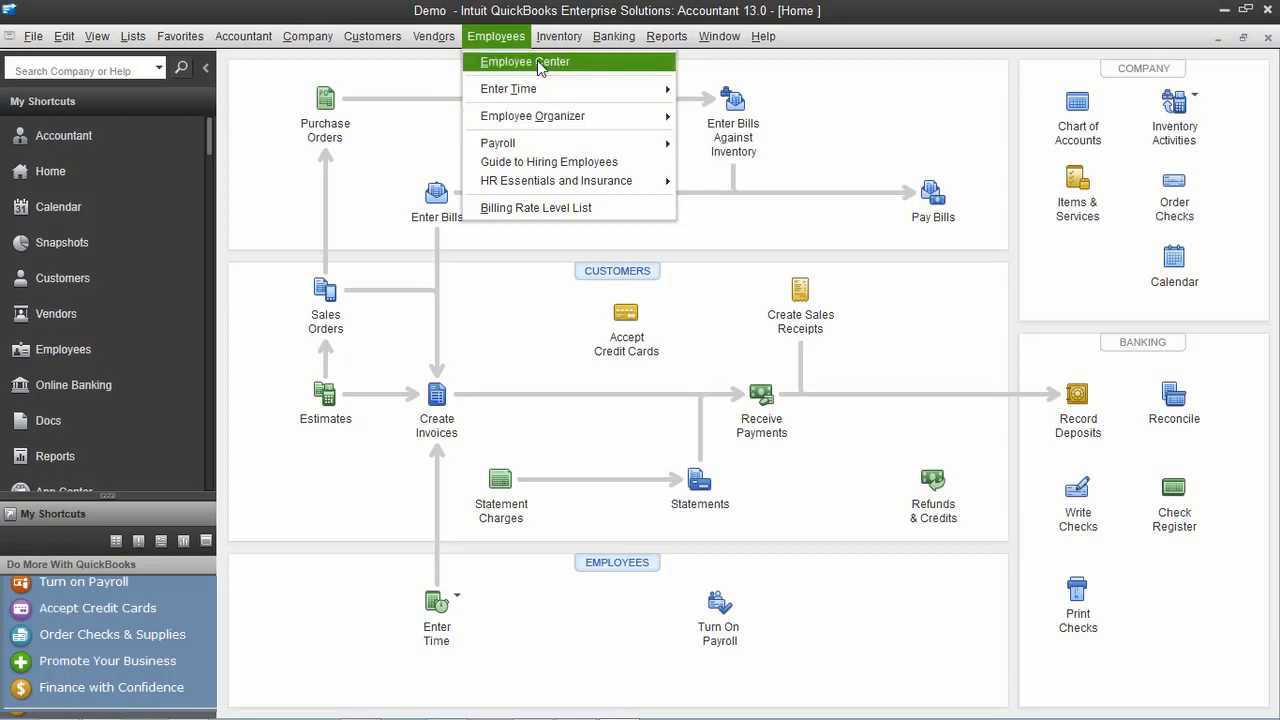
{"action": "left_click", "coordinate": [835, 129]}
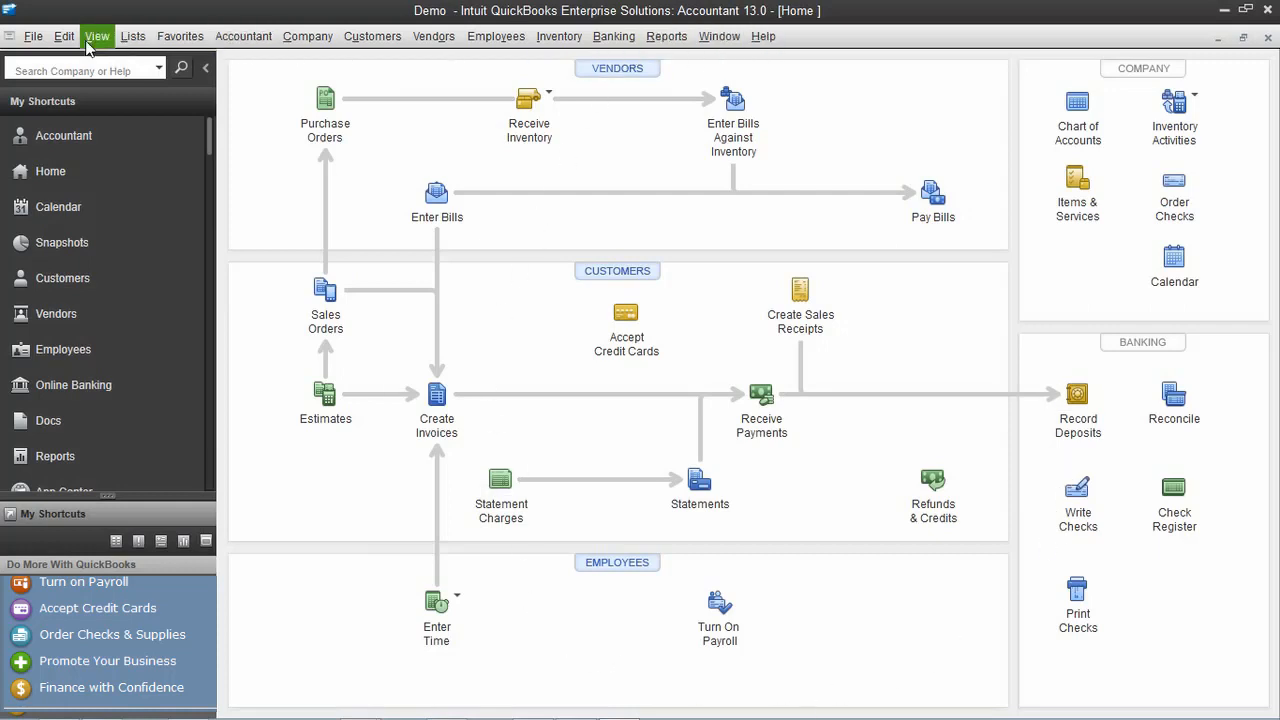
{"action": "left_click", "coordinate": [143, 36]}
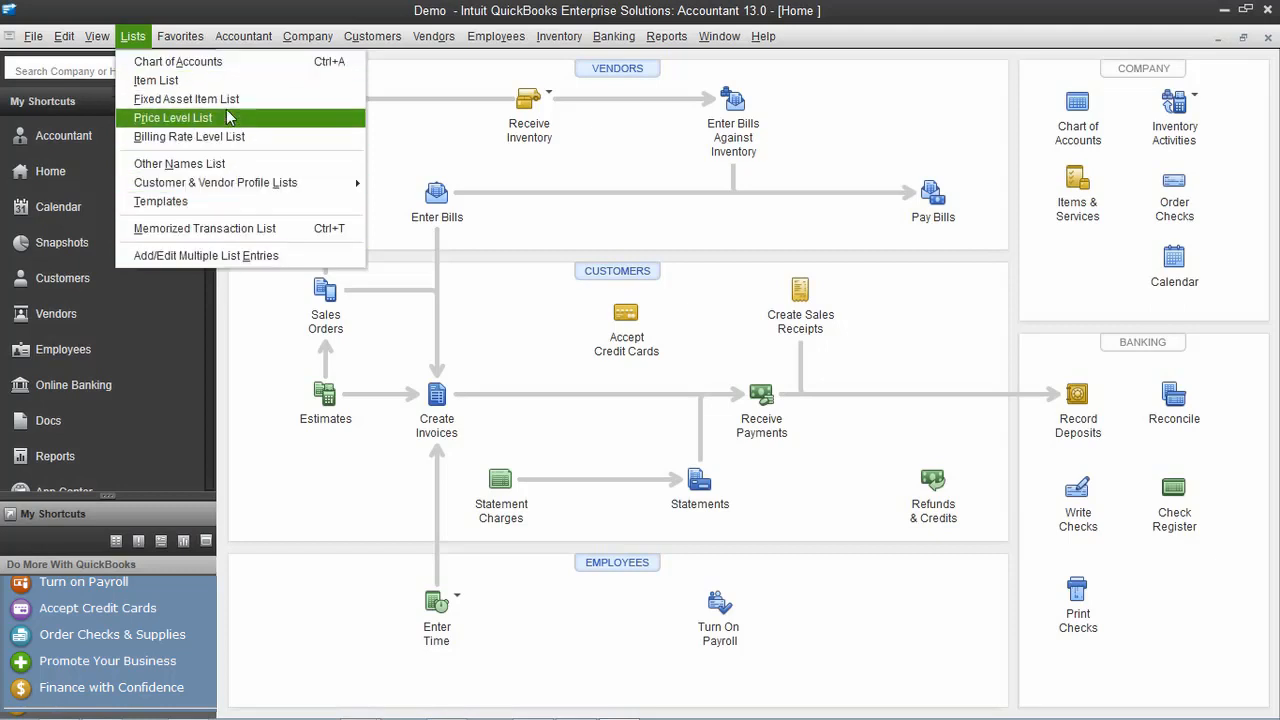
{"action": "left_click", "coordinate": [608, 190]}
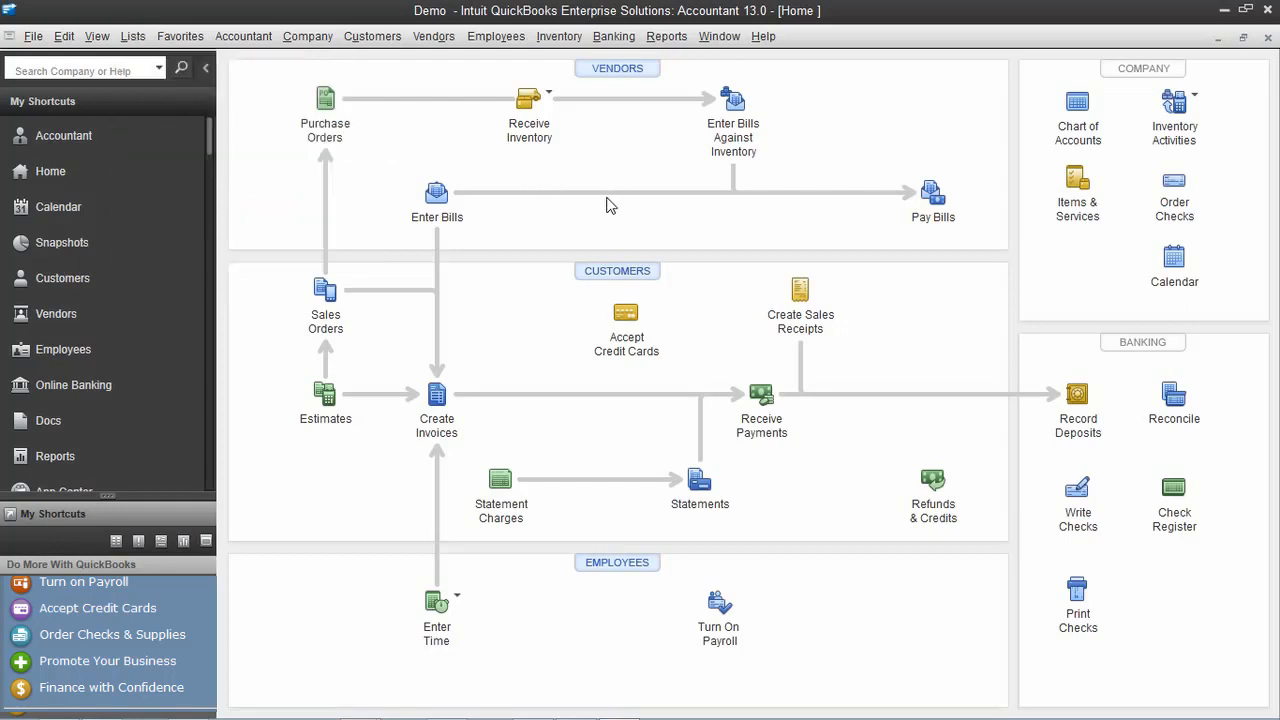
From the Vendor Center, open a blank New Vendor form
{"action": "left_click", "coordinate": [634, 72]}
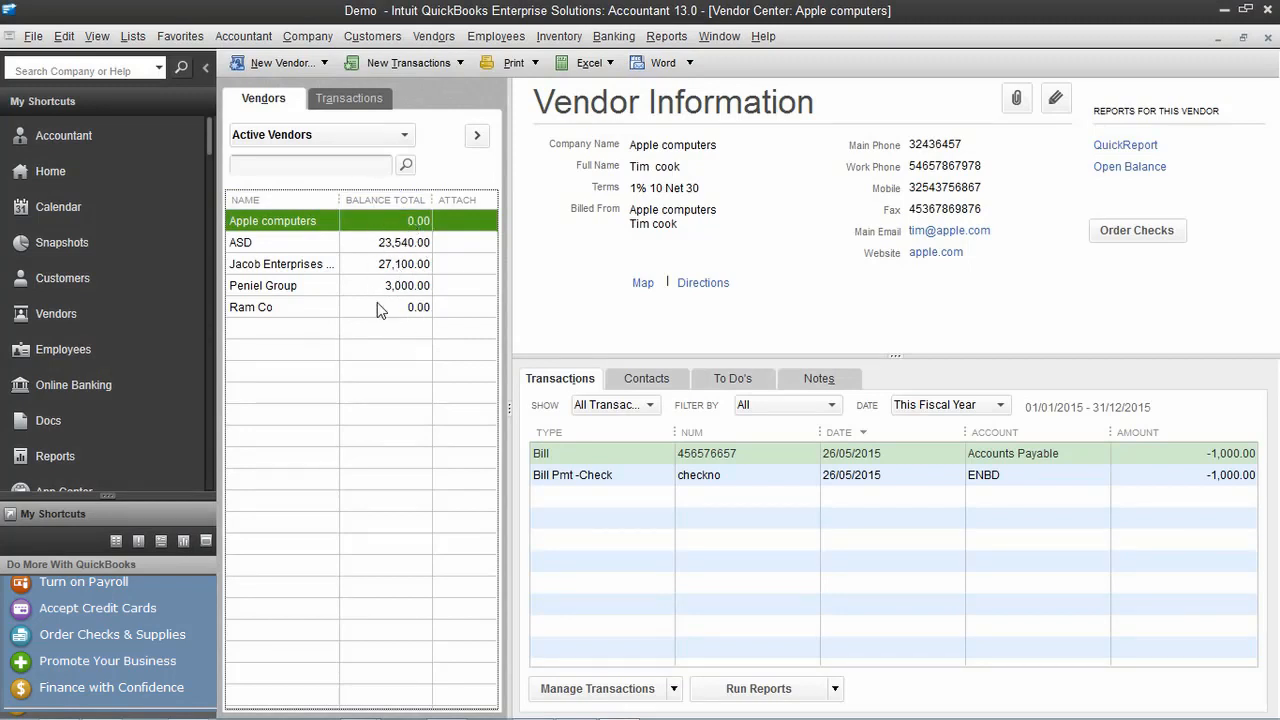
{"action": "left_click", "coordinate": [301, 63]}
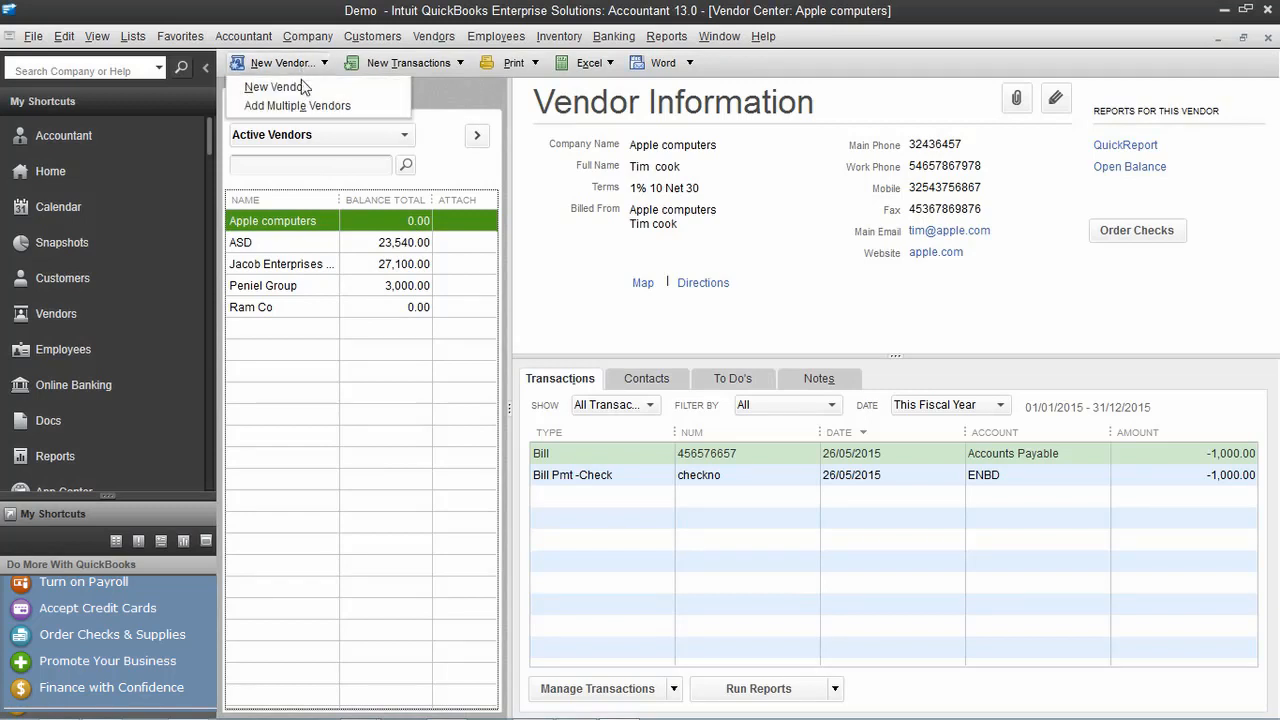
{"action": "left_click", "coordinate": [306, 90]}
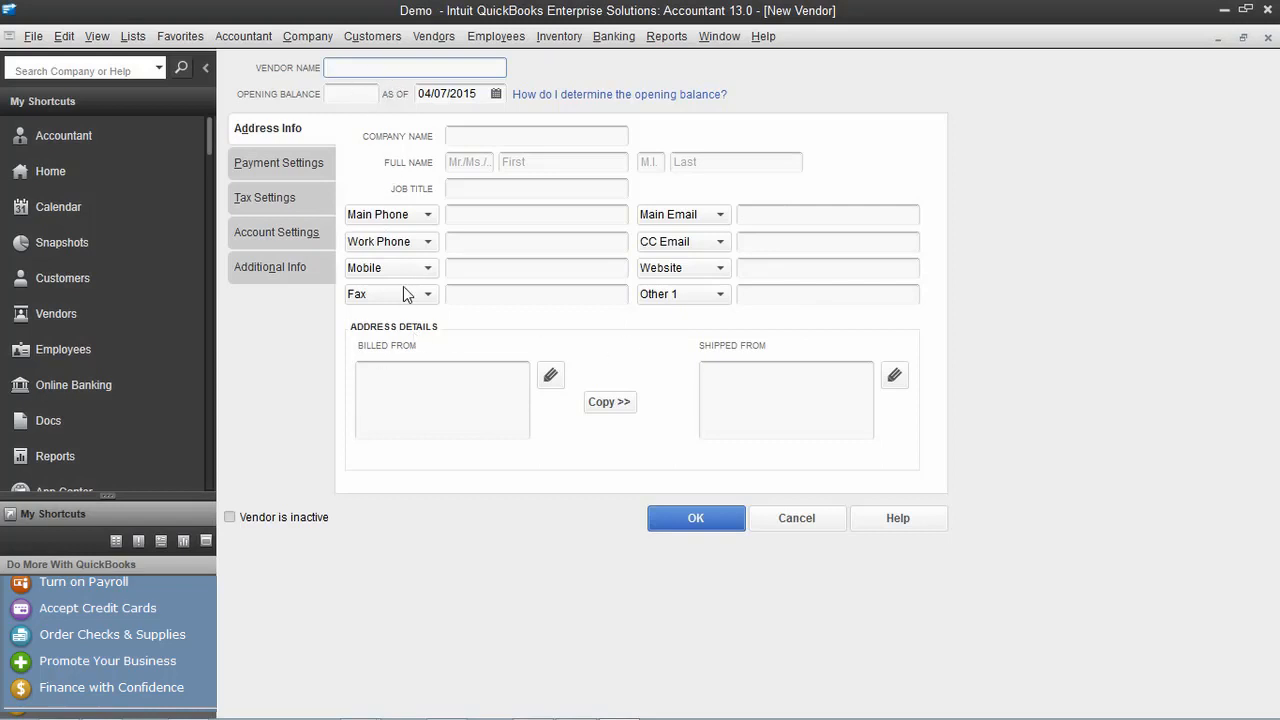
Enter peniel Technology as the vendor name and fill in the company name
{"action": "type", "text": "peniel Technology"}
{"action": "left_click", "coordinate": [525, 140]}
{"action": "type", "text": "Pn"}
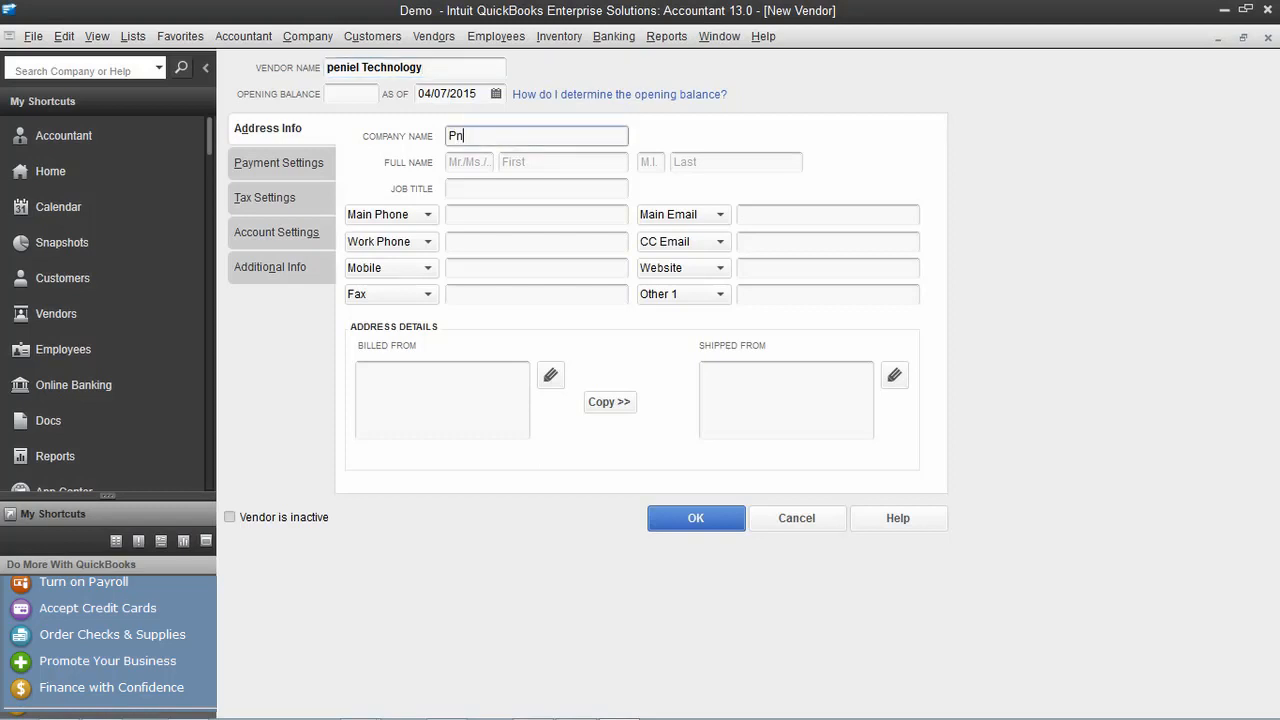
{"action": "type", "text": "ejn"}
{"action": "type", "text": "nie"}
{"action": "type", "text": "l Technology"}
{"action": "left_click", "coordinate": [533, 214]}
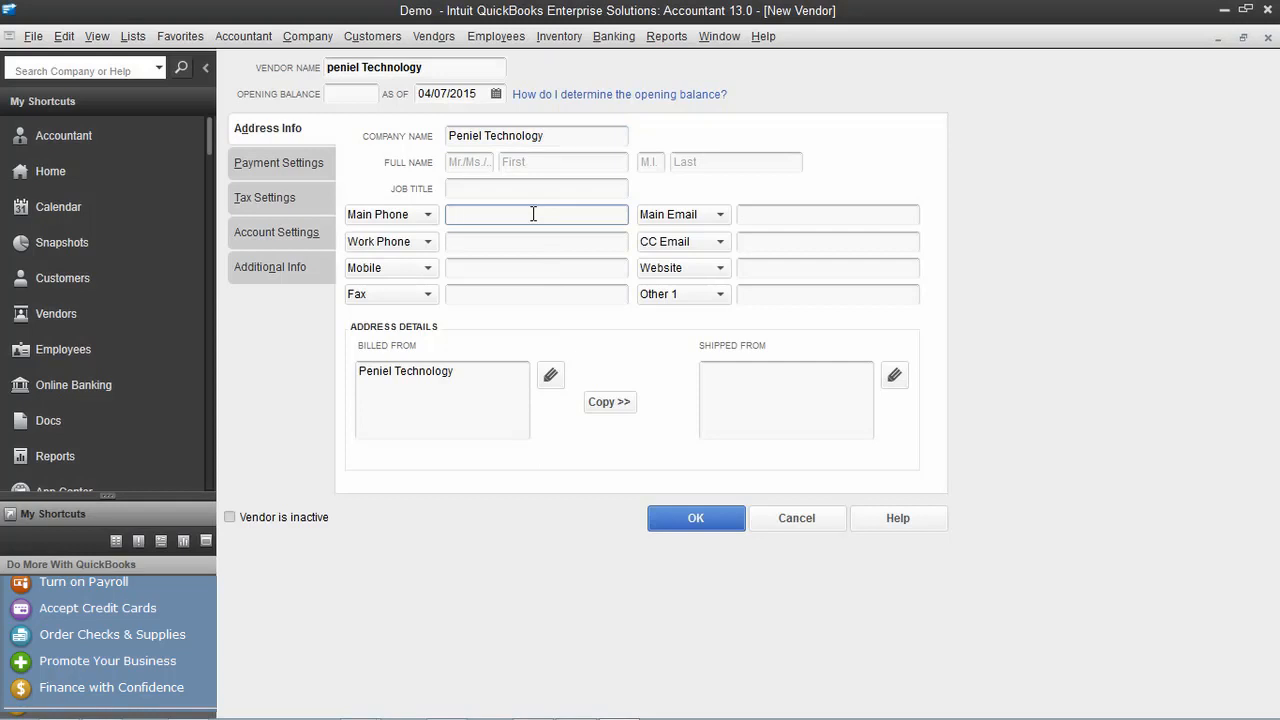
Enter the vendor's main phone number and copy it into Work Phone
{"action": "left_click_drag", "start_coordinate": [542, 216], "coordinate": [380, 240]}
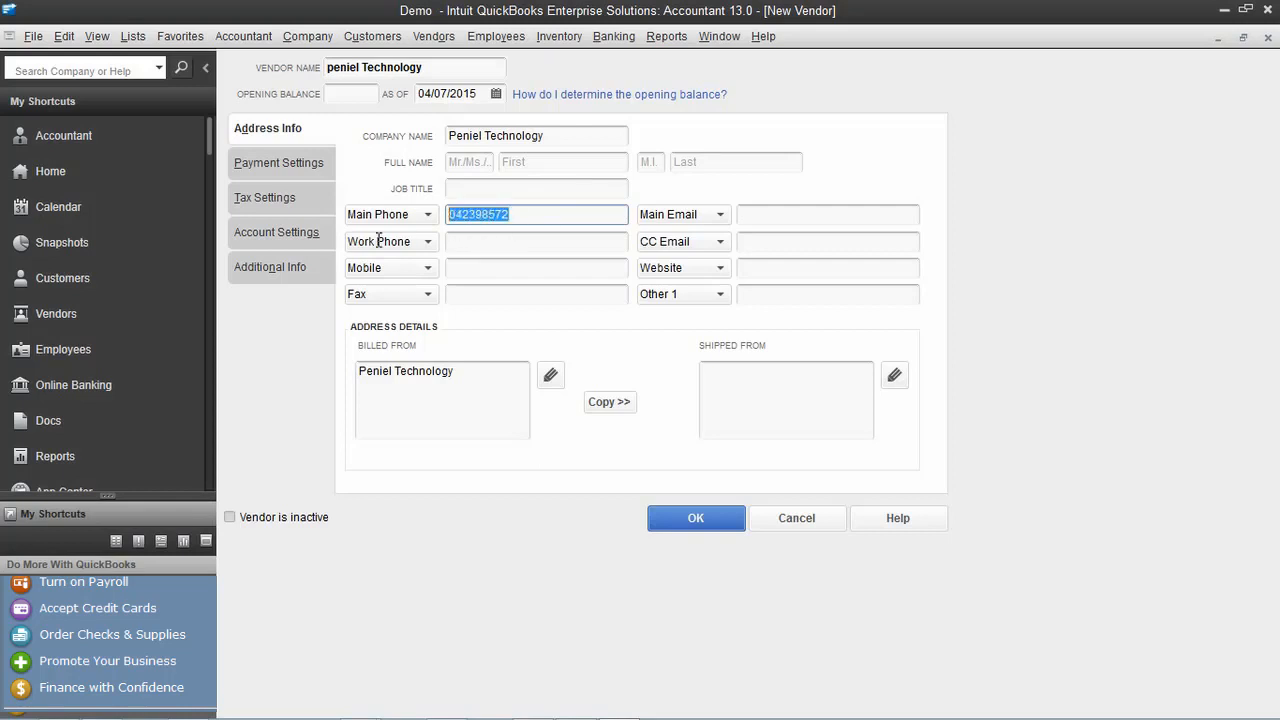
{"action": "key", "text": "ctrl+c"}
{"action": "left_click", "coordinate": [560, 241]}
{"action": "key", "text": "ctrl+v"}
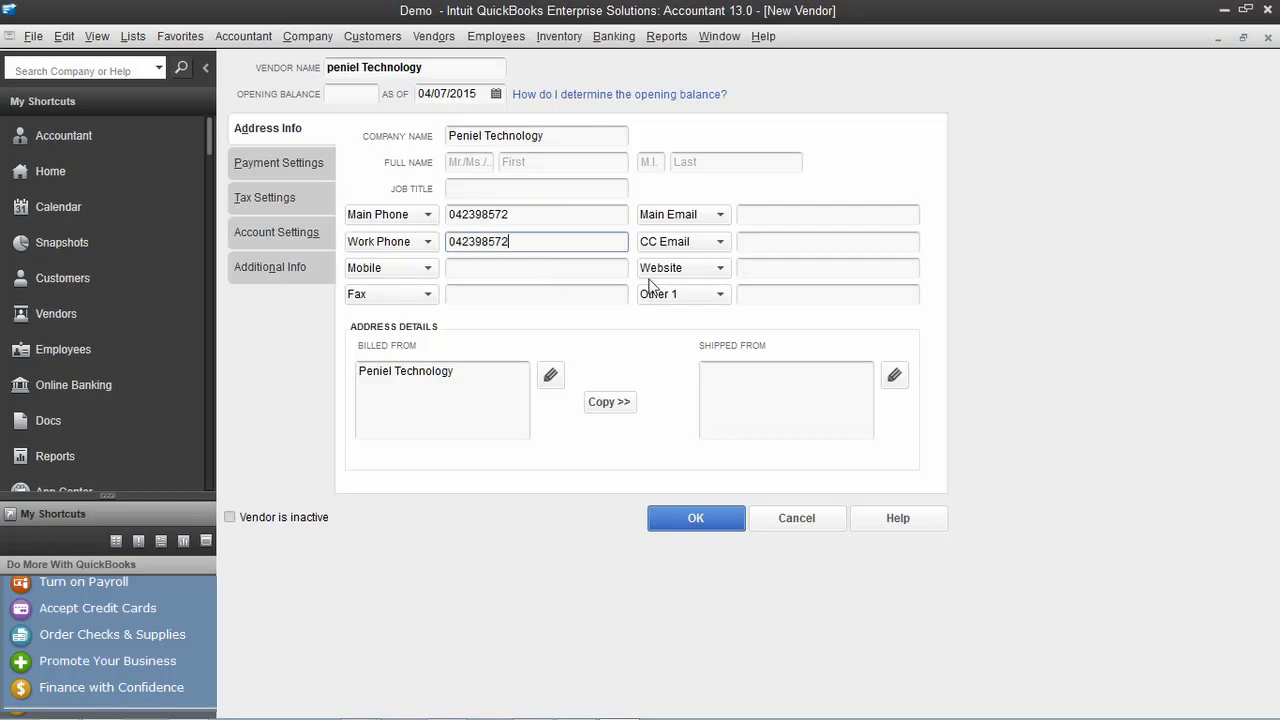
Enter the vendor's main e-mail address and copy it into CC Email
{"action": "left_click", "coordinate": [800, 212]}
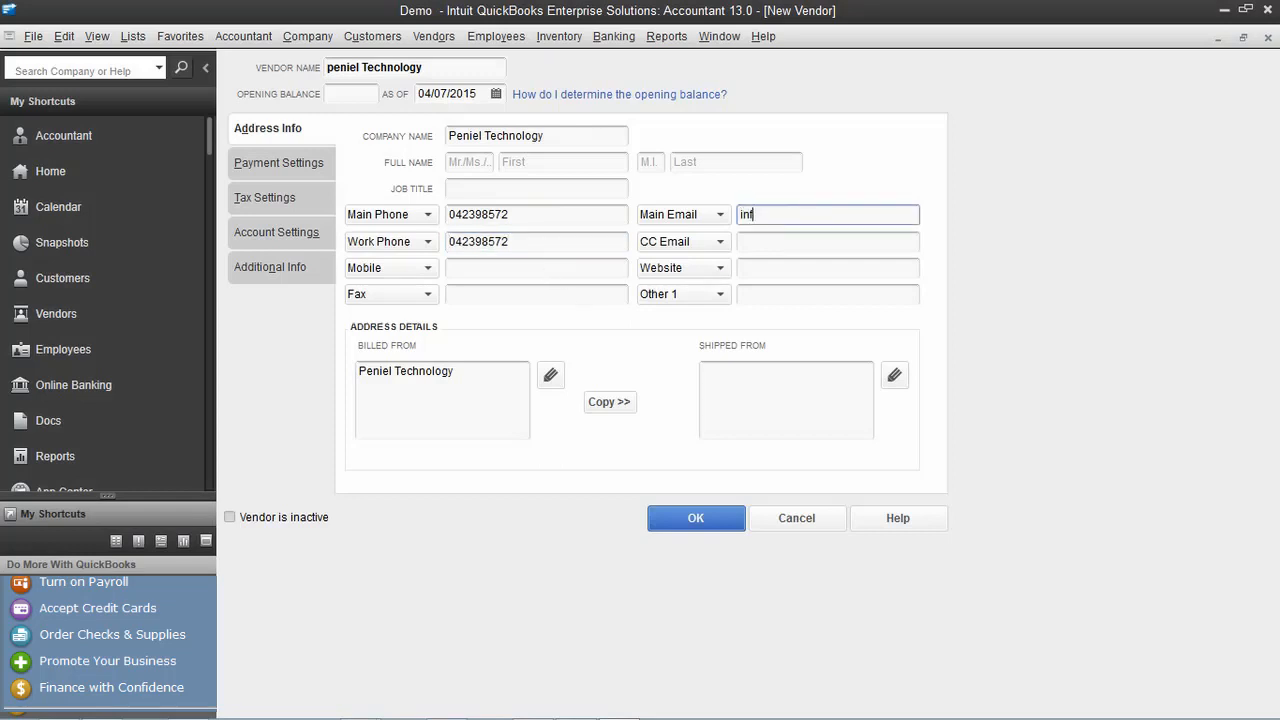
{"action": "left_click_drag", "start_coordinate": [877, 214], "coordinate": [680, 222]}
{"action": "key", "text": "ctrl+c"}
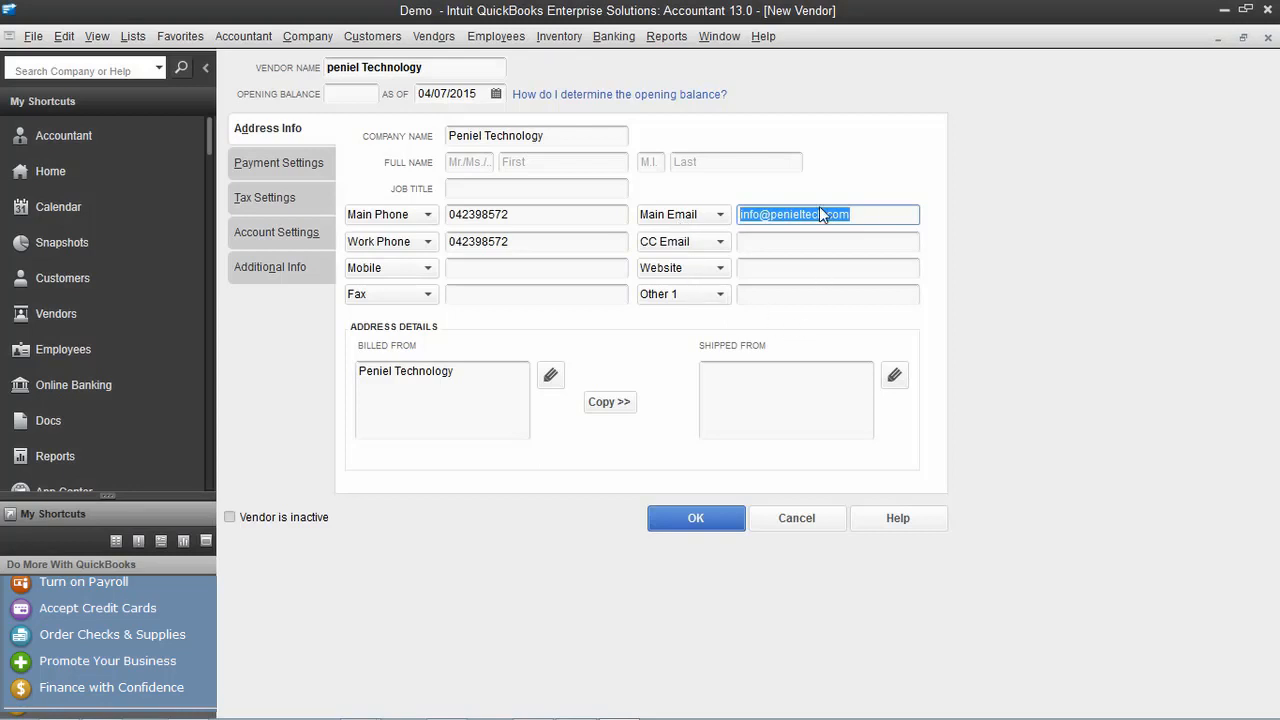
{"action": "left_click", "coordinate": [845, 246]}
{"action": "key", "text": "ctrl+v"}
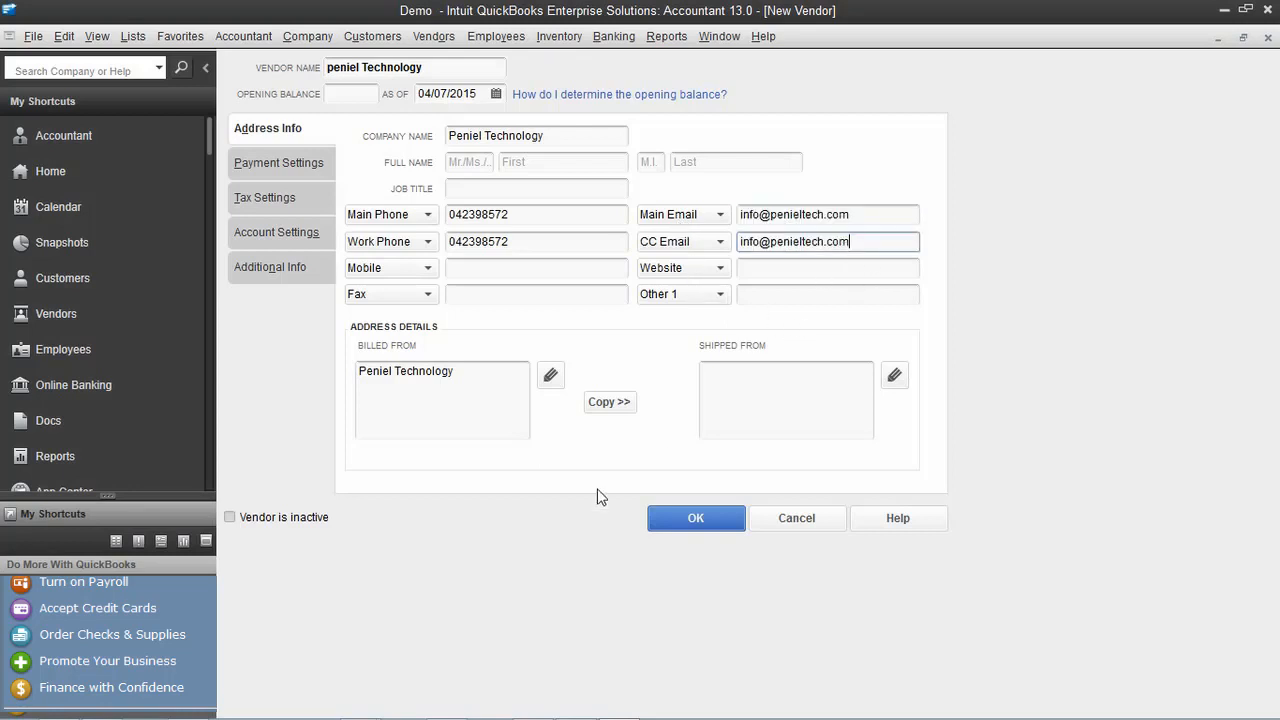
{"action": "left_click", "coordinate": [473, 368]}
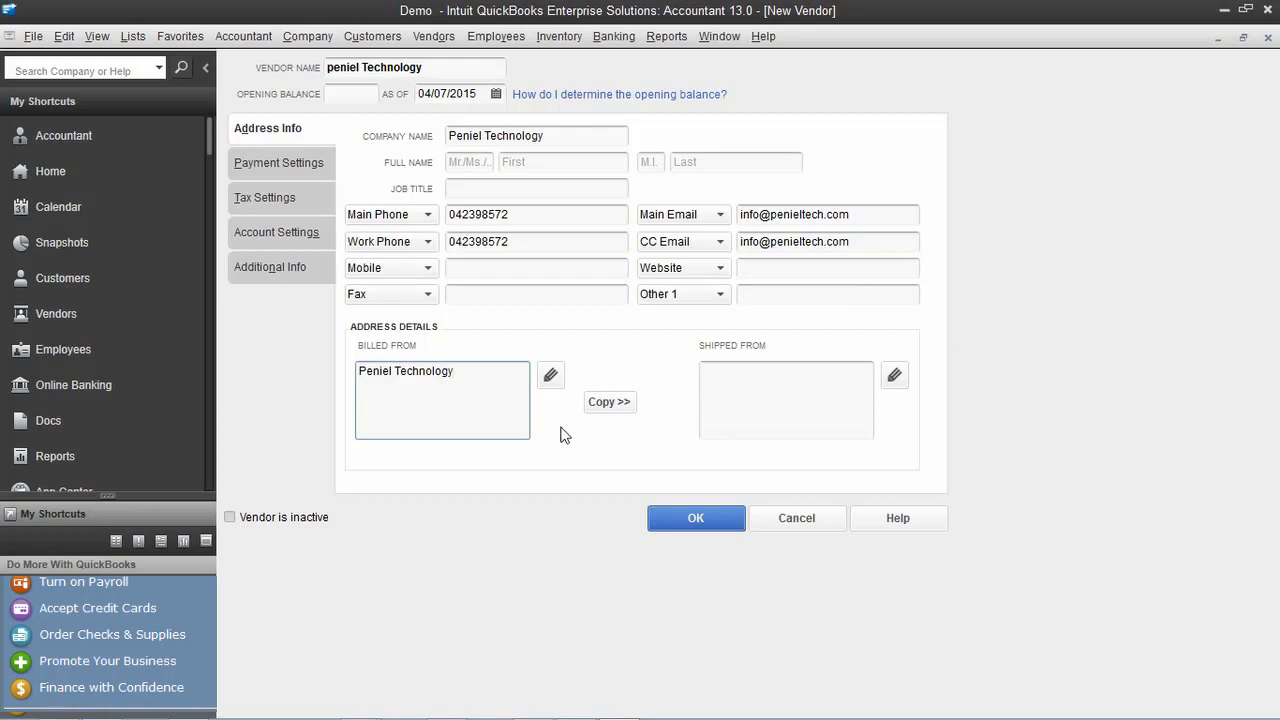
Add Dubai and UAE lines to the Billed From address
{"action": "key", "text": "Return"}
{"action": "type", "text": "Dubia"}
{"action": "key", "text": "Return"}
{"action": "type", "text": "Uae"}
{"action": "key", "text": "BackSpace"}
{"action": "key", "text": "BackSpace"}
{"action": "type", "text": "AE"}
Copy the address to Ship To, remove the duplicate Dubai line, and save the vendor
{"action": "left_click", "coordinate": [609, 401]}
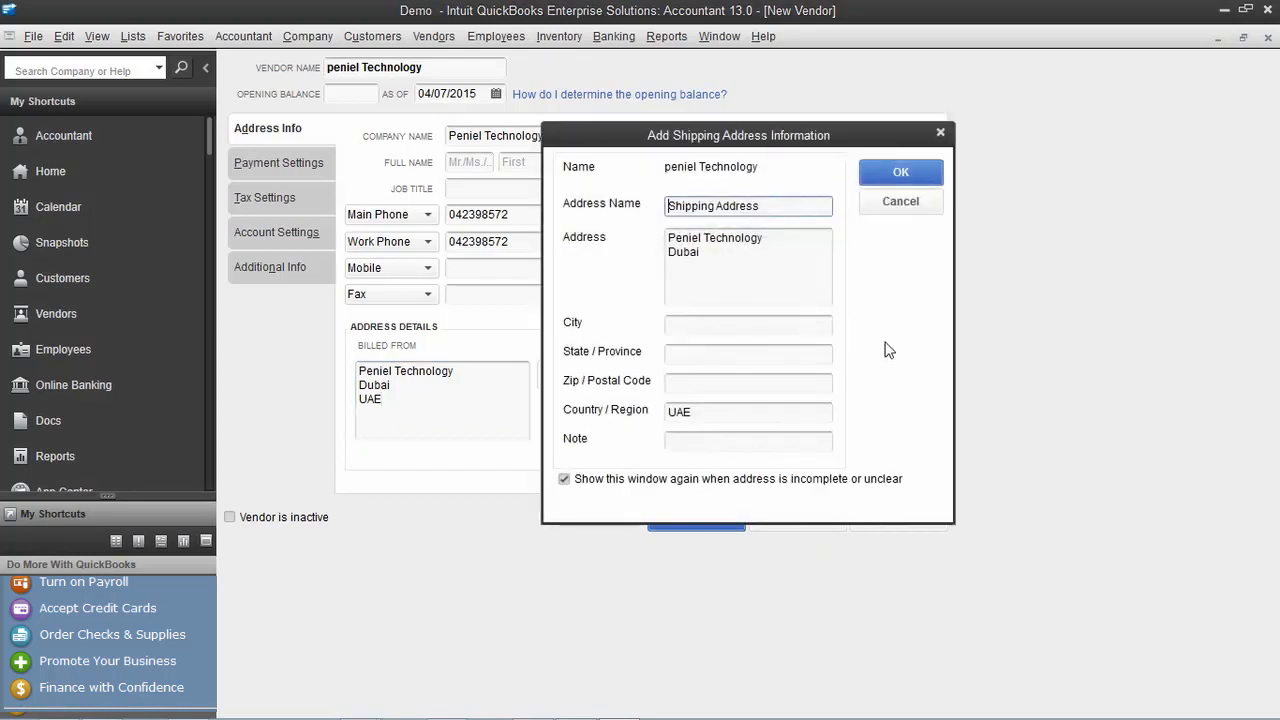
{"action": "left_click", "coordinate": [726, 327]}
{"action": "type", "text": "dU"}
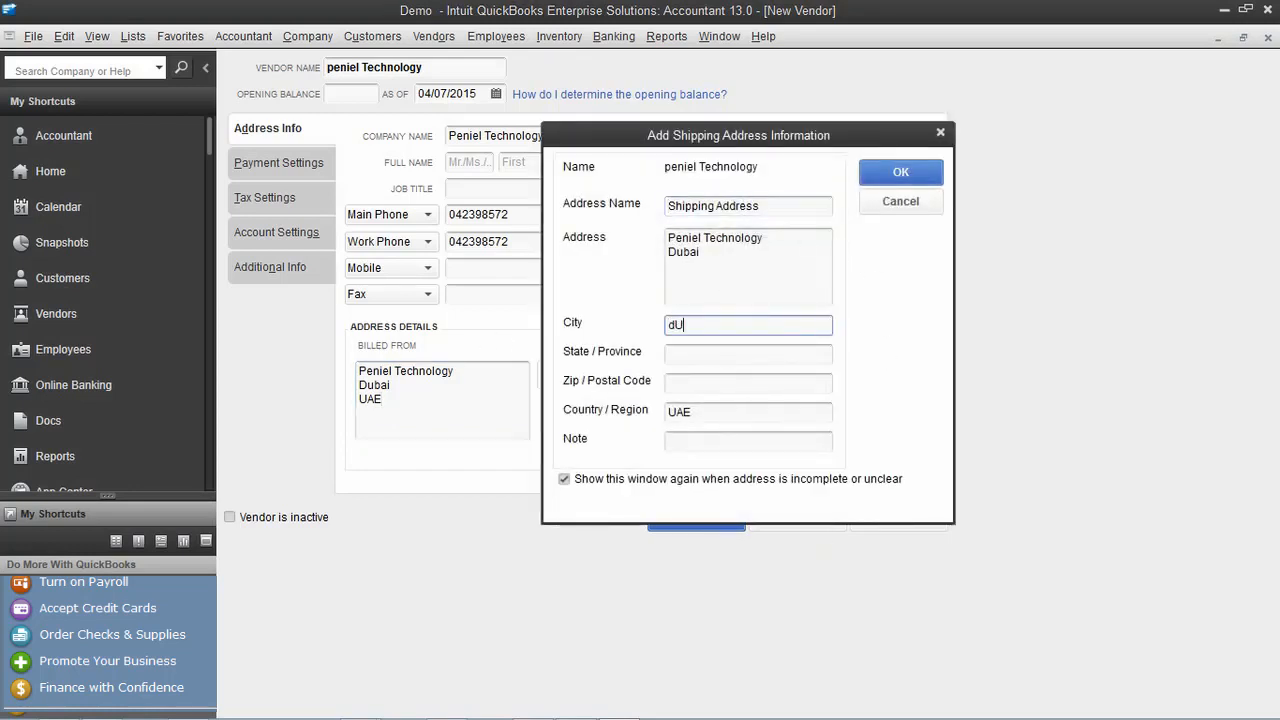
{"action": "key", "text": "BackSpace"}
{"action": "key", "text": "BackSpace"}
{"action": "type", "text": "Dubai"}
{"action": "left_click_drag", "start_coordinate": [721, 238], "coordinate": [729, 256]}
{"action": "left_click", "coordinate": [729, 256]}
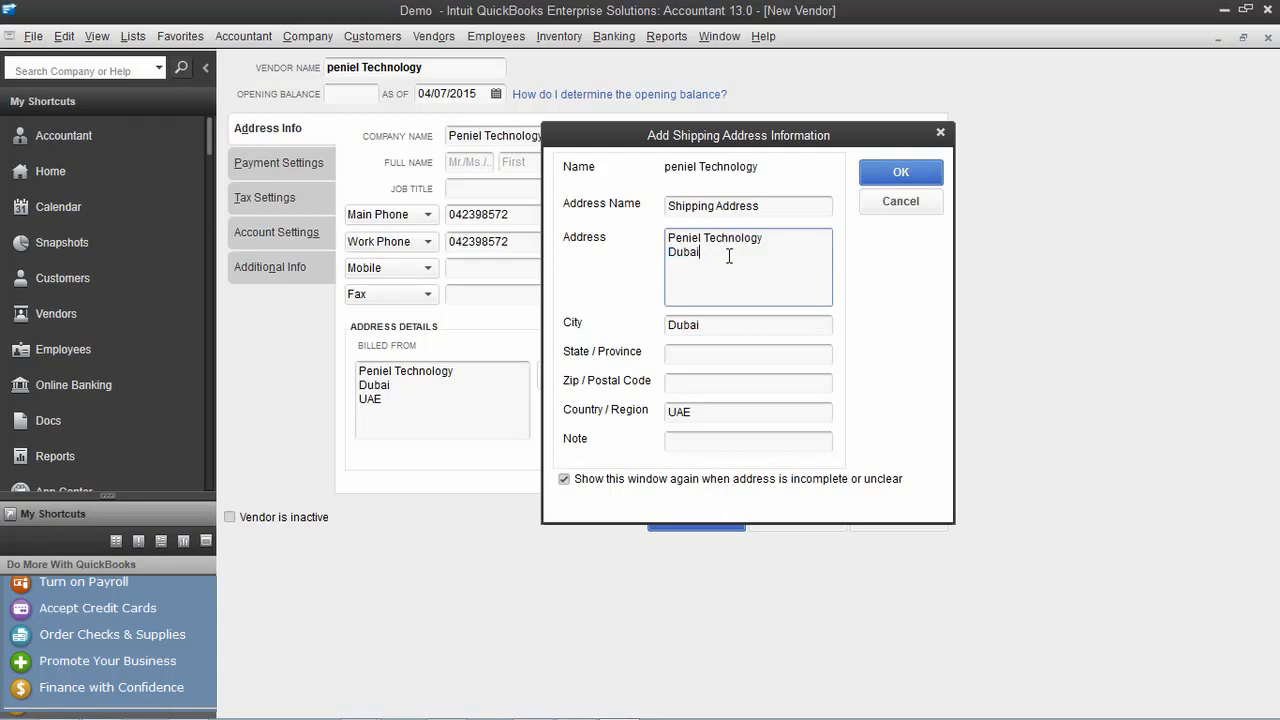
{"action": "key", "text": "BackSpace"}
{"action": "key", "text": "BackSpace"}
{"action": "key", "text": "BackSpace"}
{"action": "key", "text": "BackSpace"}
{"action": "key", "text": "BackSpace"}
{"action": "left_click", "coordinate": [910, 168]}
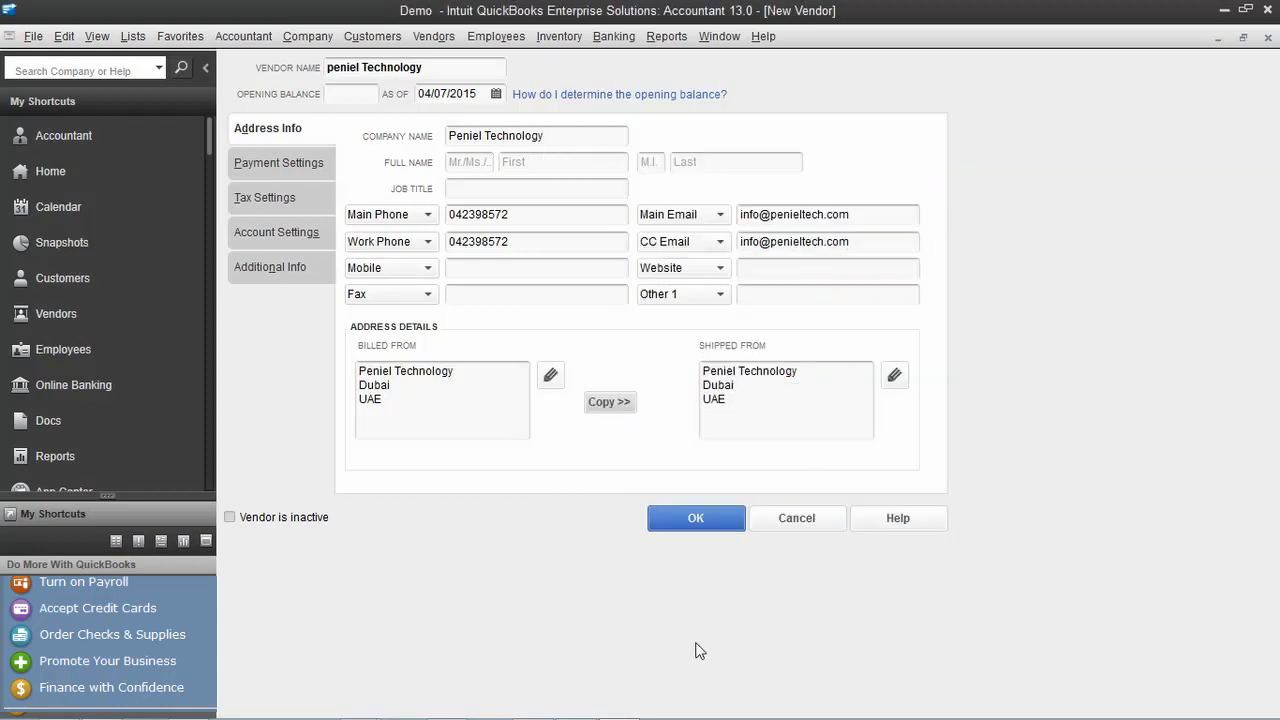
{"action": "left_click", "coordinate": [697, 518]}
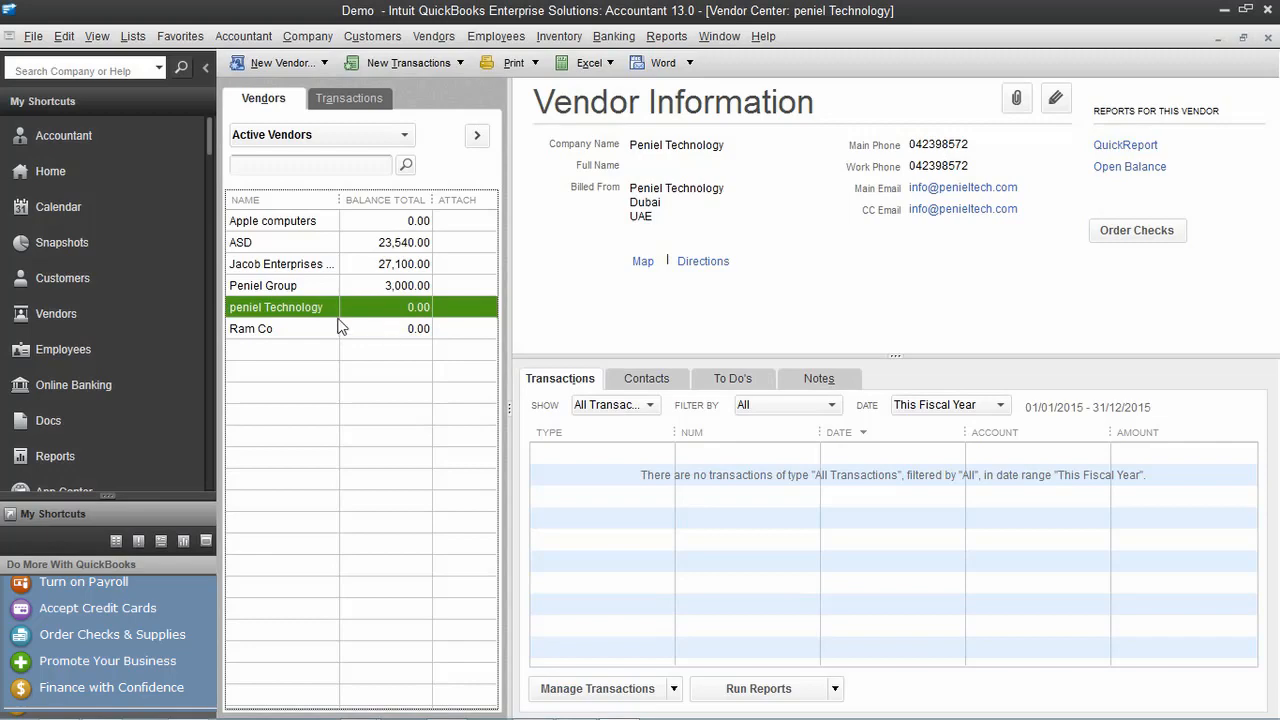
Close the Vendor Center and create P.O. 4 for vendor peniel Technology, opening the item list
{"action": "left_click", "coordinate": [1269, 36]}
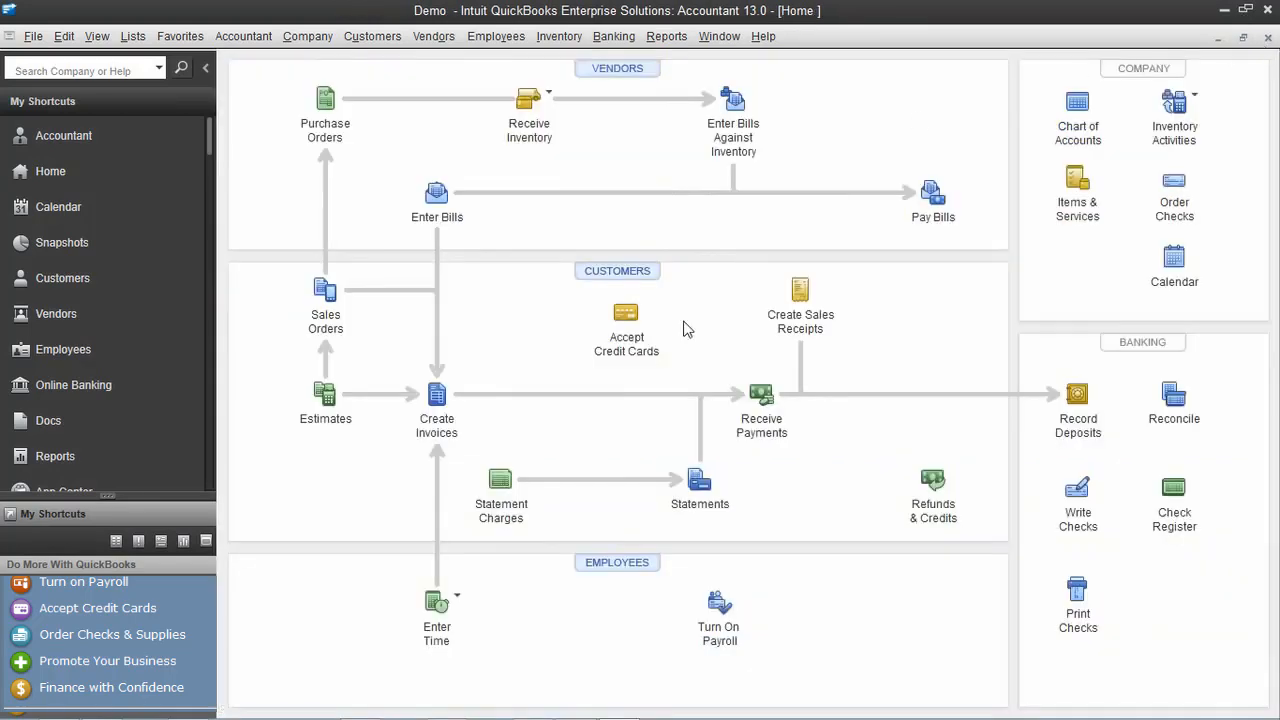
{"action": "left_click", "coordinate": [327, 104]}
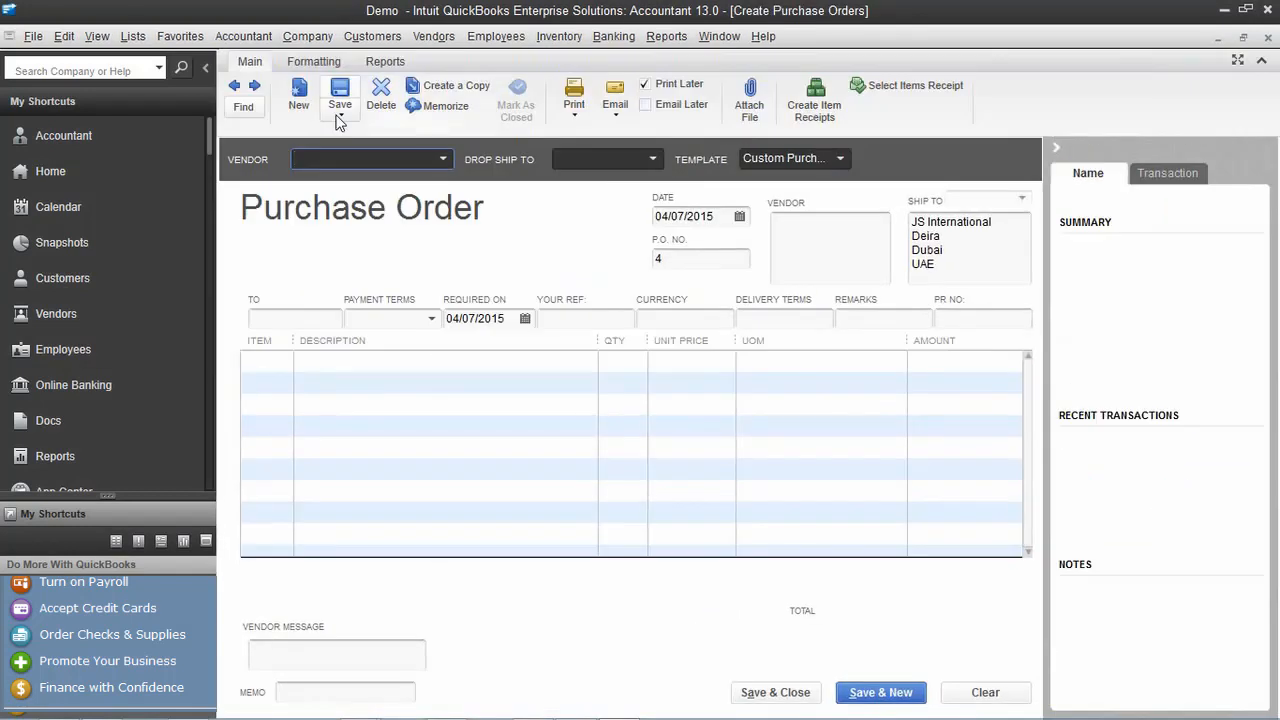
{"action": "left_click", "coordinate": [441, 163]}
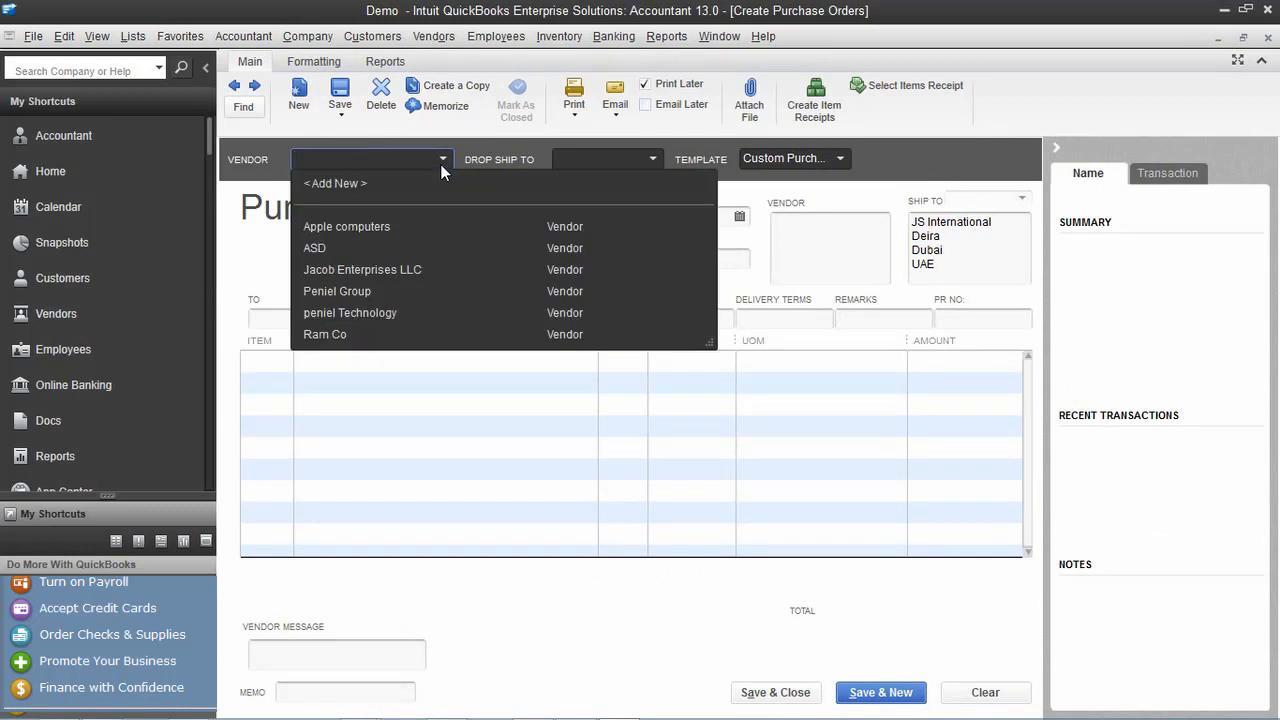
{"action": "left_click", "coordinate": [391, 313]}
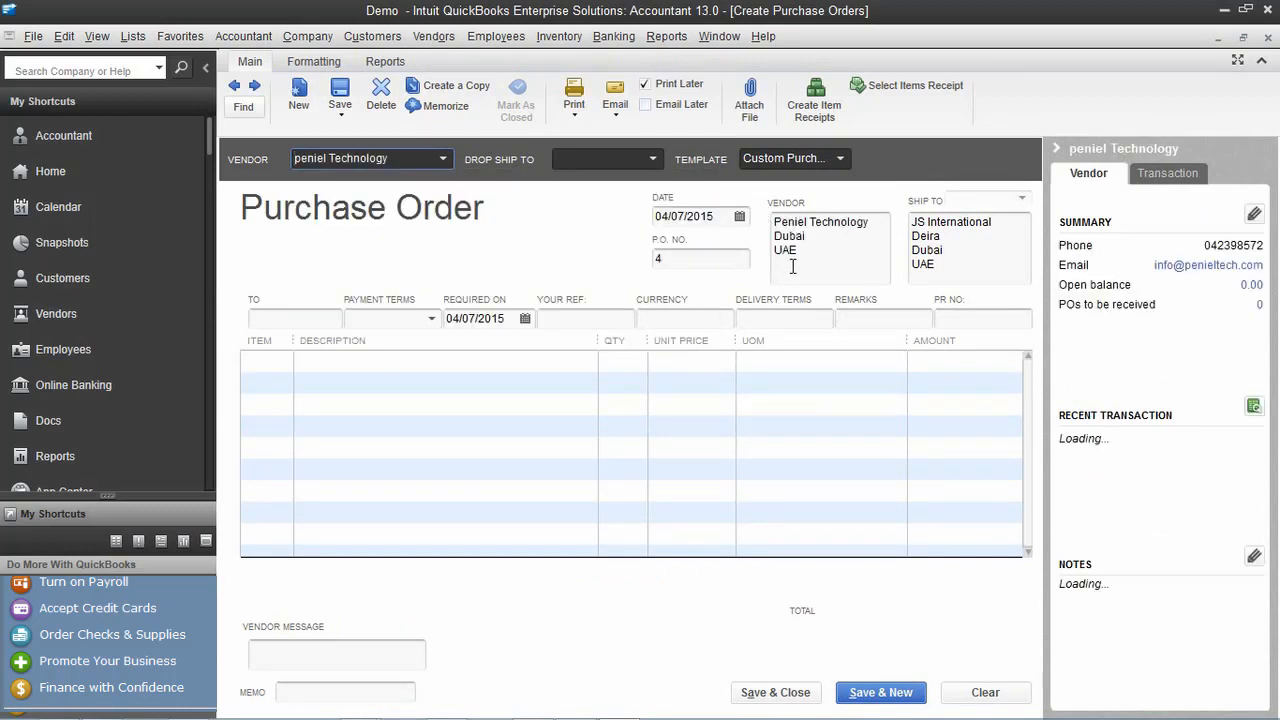
{"action": "left_click", "coordinate": [277, 388]}
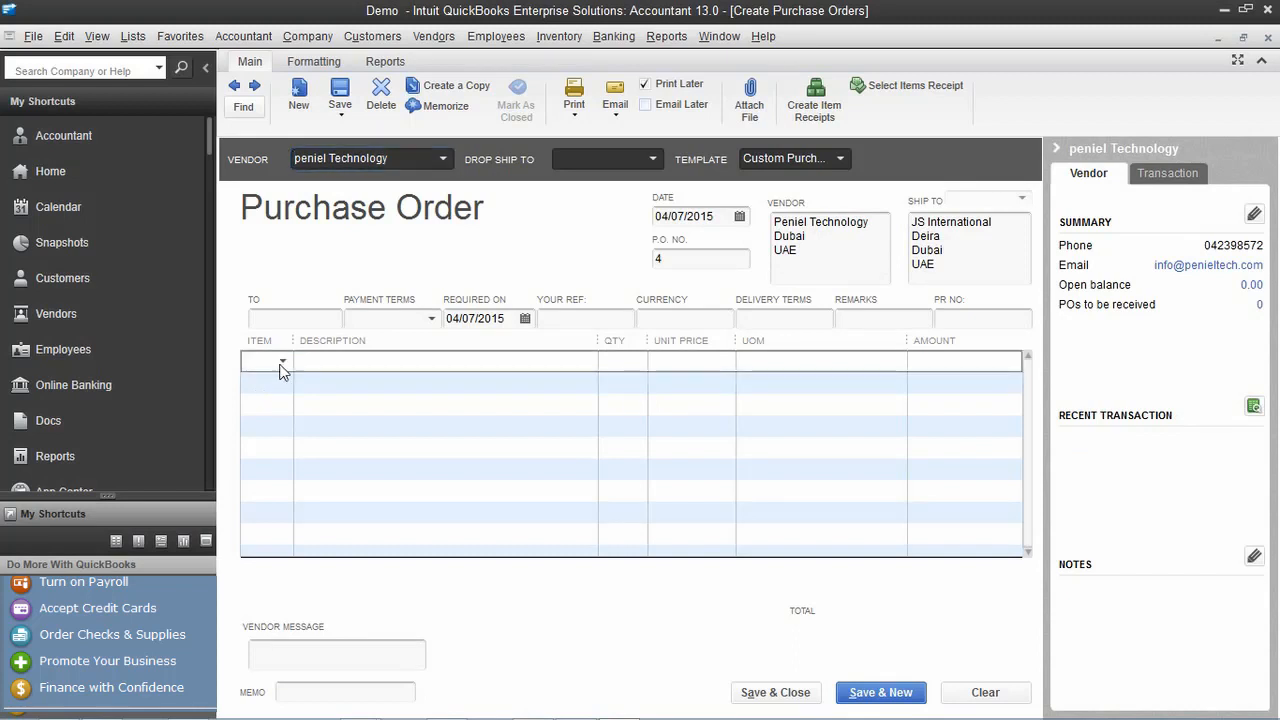
{"action": "left_click", "coordinate": [283, 362]}
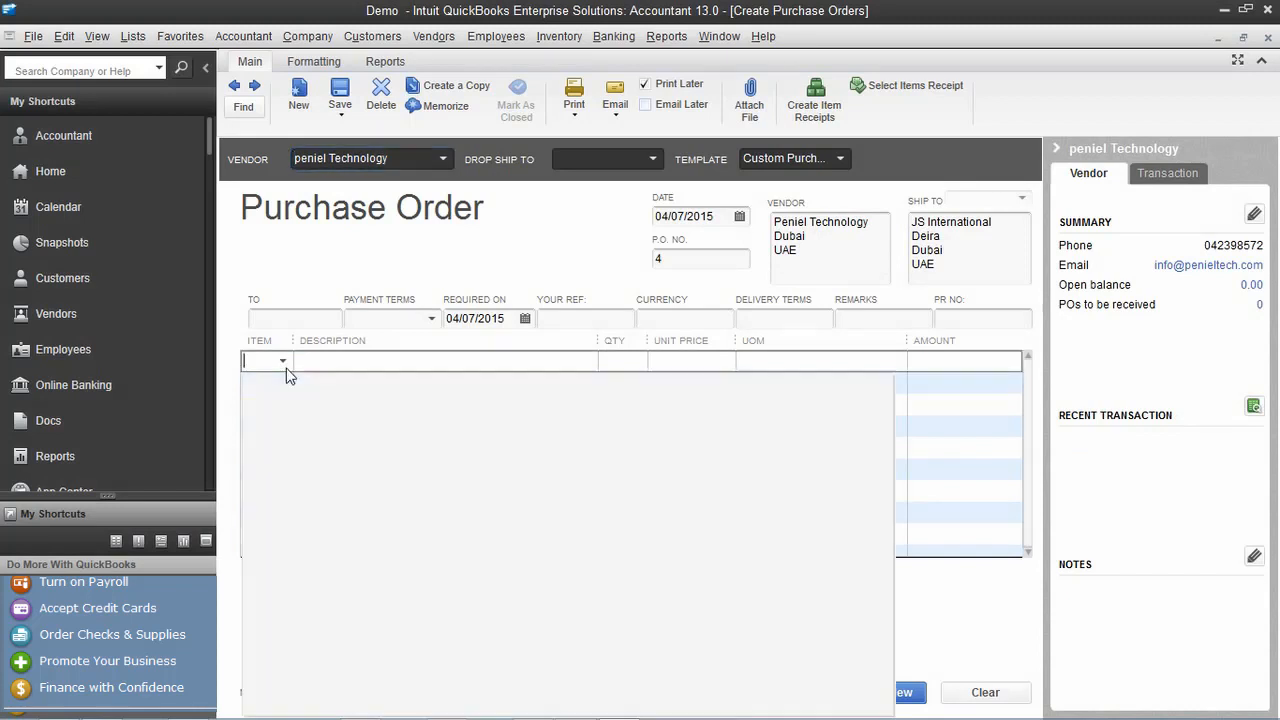
{"action": "scroll", "coordinate": [674, 491], "scroll_direction": "up", "scroll_amount": 15}
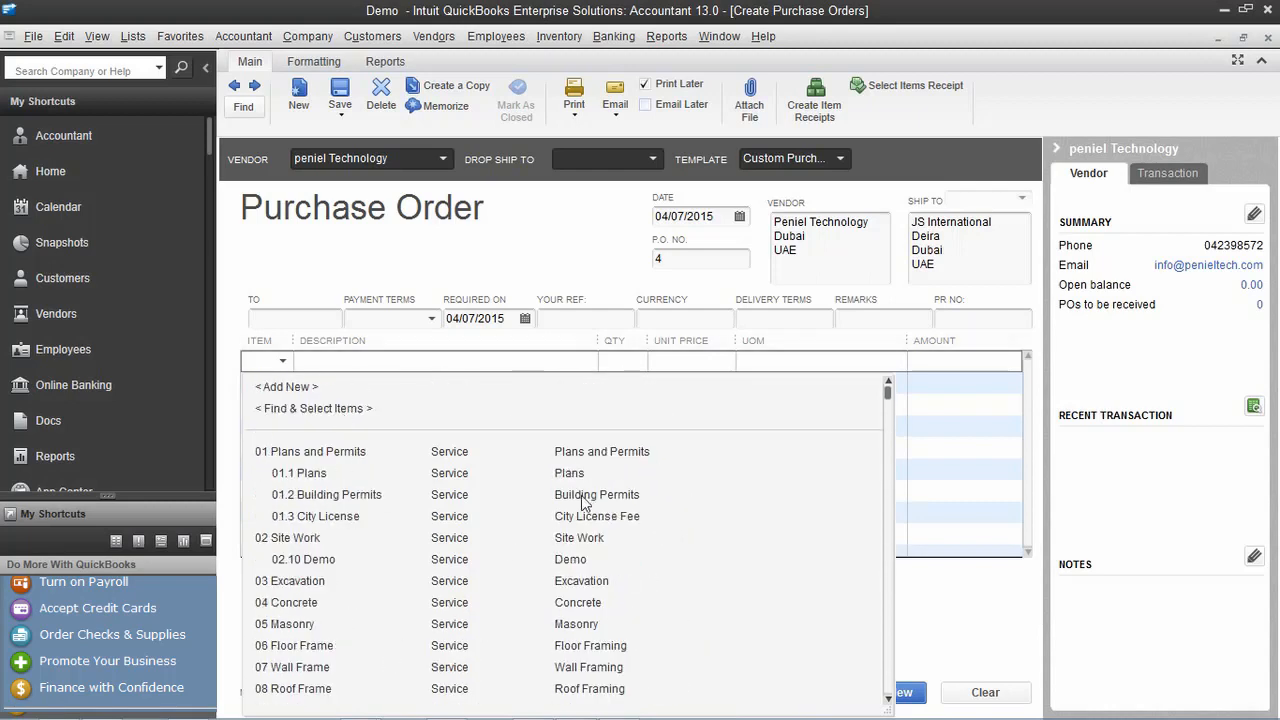
Add inventory part QUICK BOOKS PRO with purchase description QUICK BOOKS US 2015 PRO SINGLE USER
{"action": "left_click", "coordinate": [303, 387]}
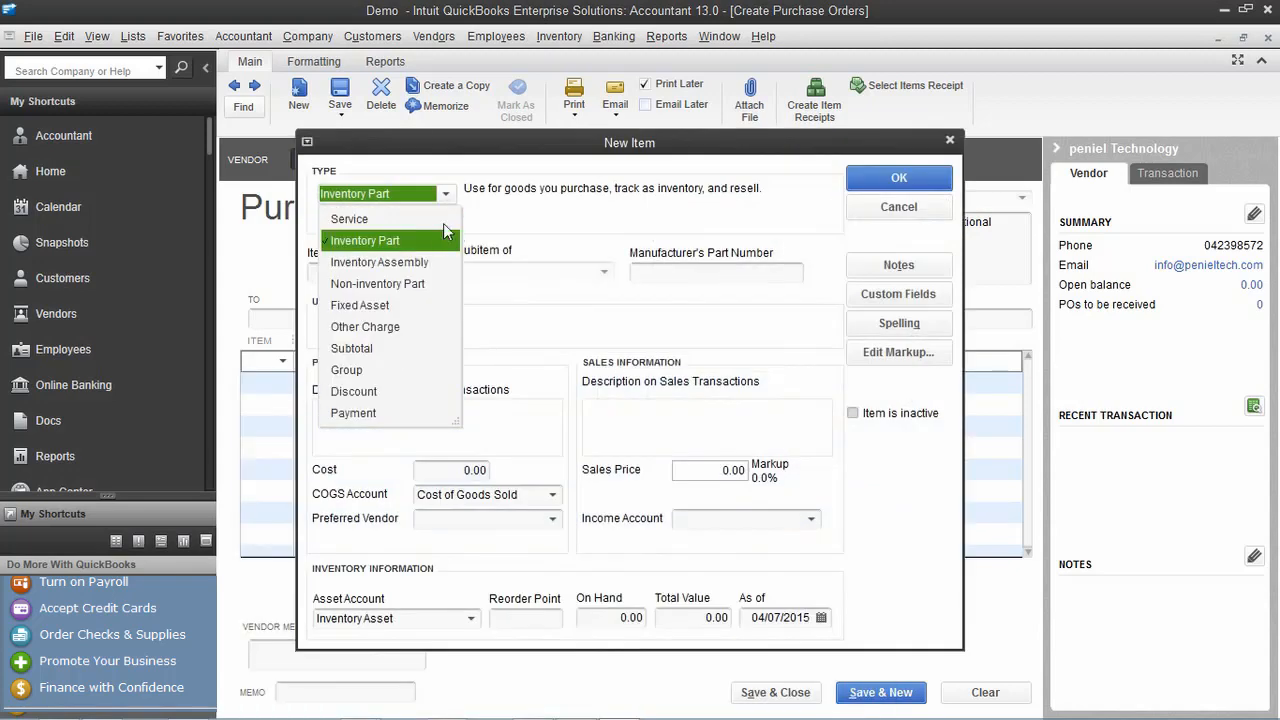
{"action": "left_click", "coordinate": [417, 240]}
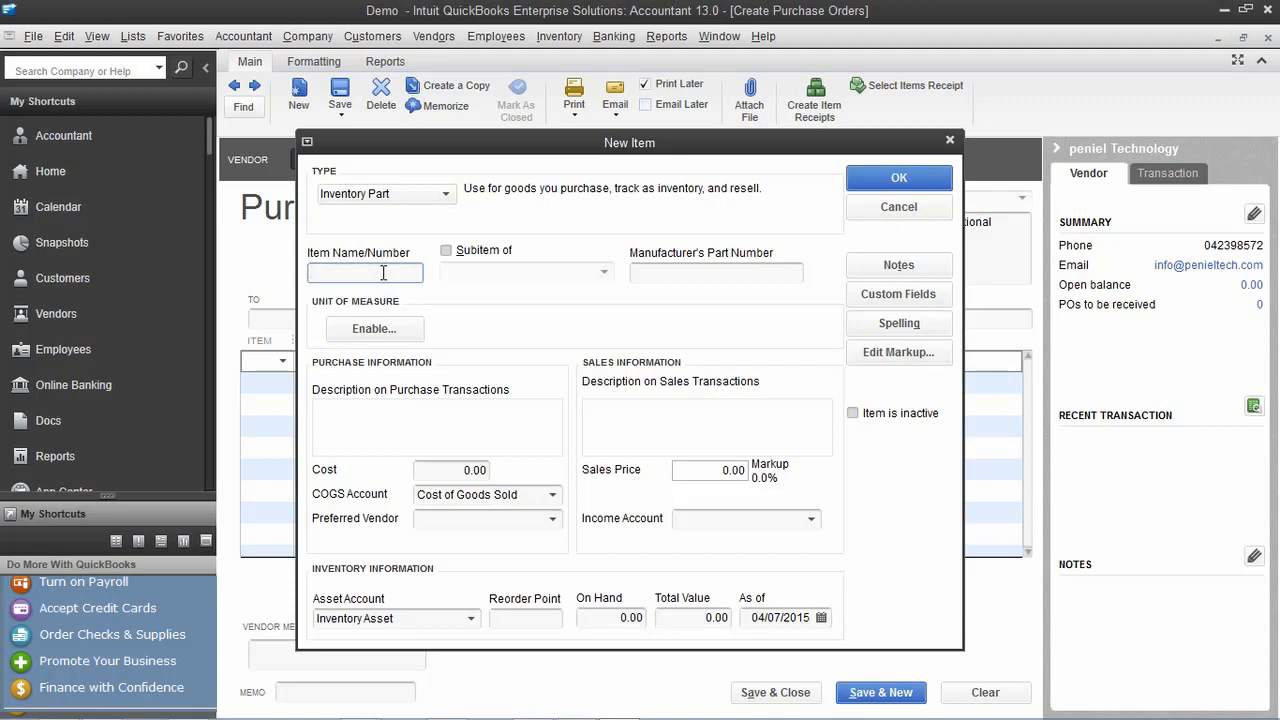
{"action": "type", "text": "qUICK BOOKS PRO"}
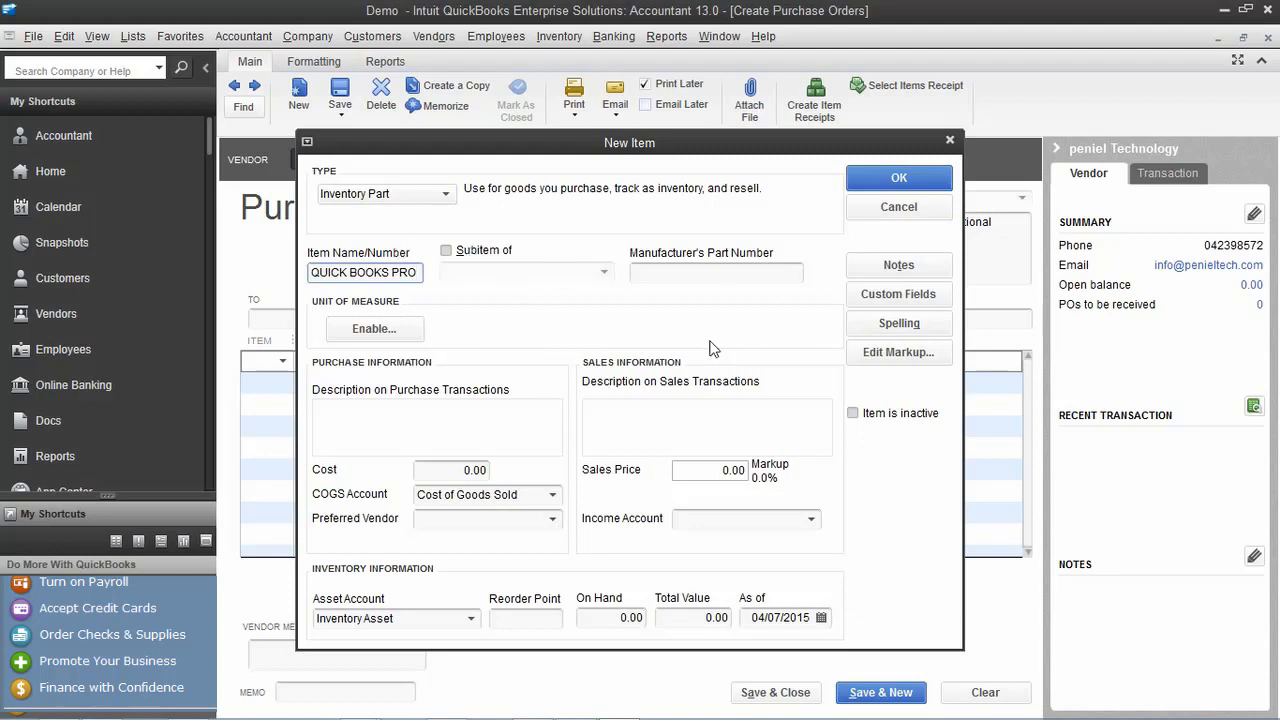
{"action": "left_click", "coordinate": [423, 420]}
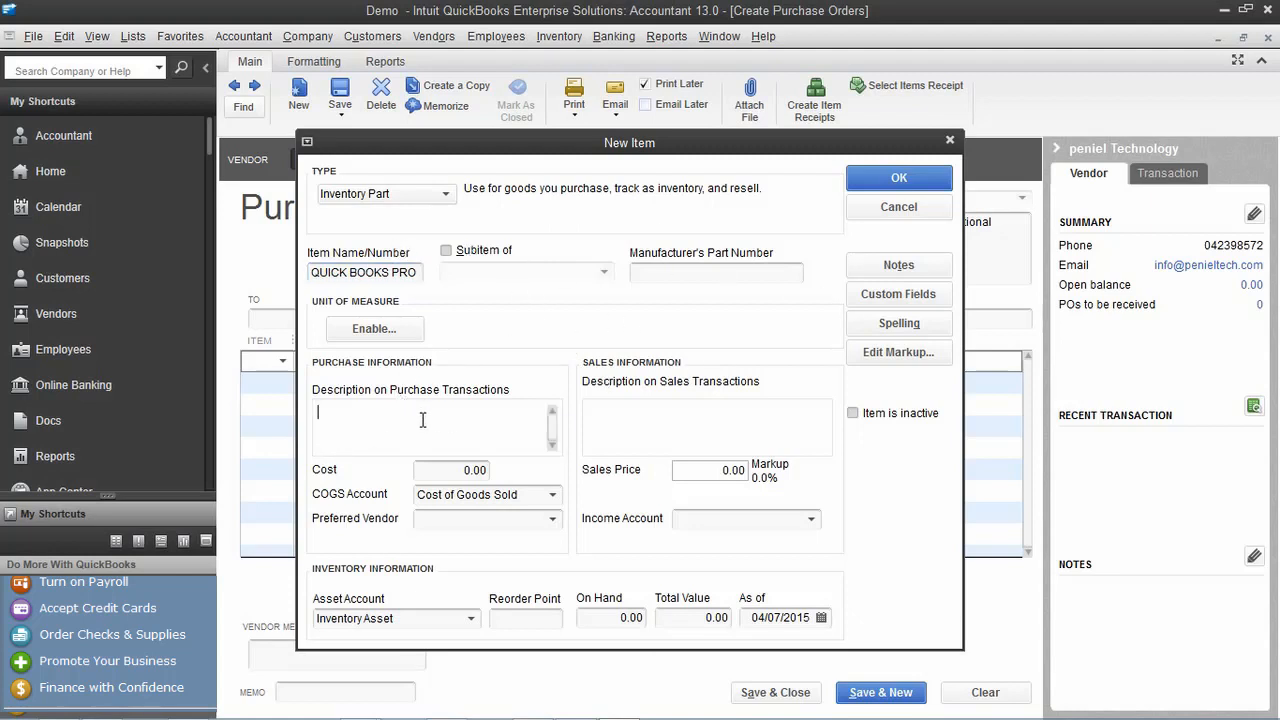
{"action": "type", "text": "QUICK BOOKS US 20"}
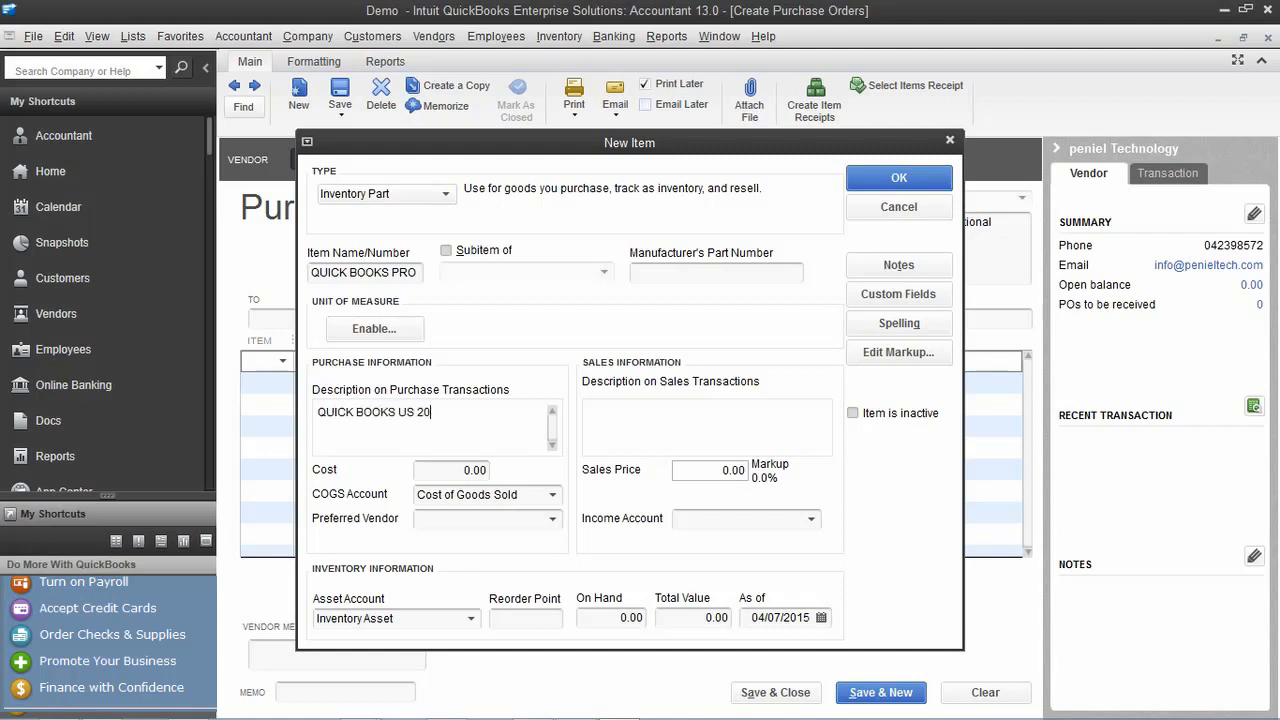
{"action": "type", "text": "15 PRO SINGLE USE"}
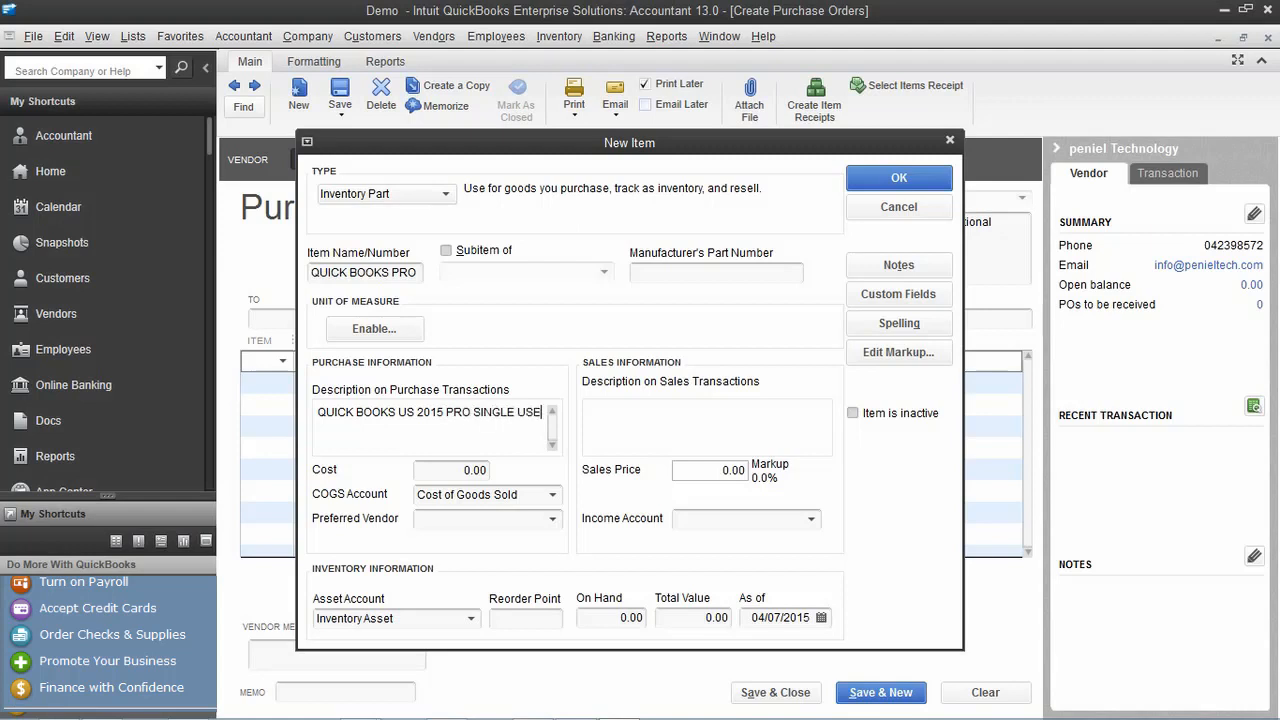
{"action": "type", "text": "R"}
{"action": "left_click", "coordinate": [811, 519]}
{"action": "scroll", "coordinate": [800, 78], "scroll_direction": "up", "scroll_amount": 6}
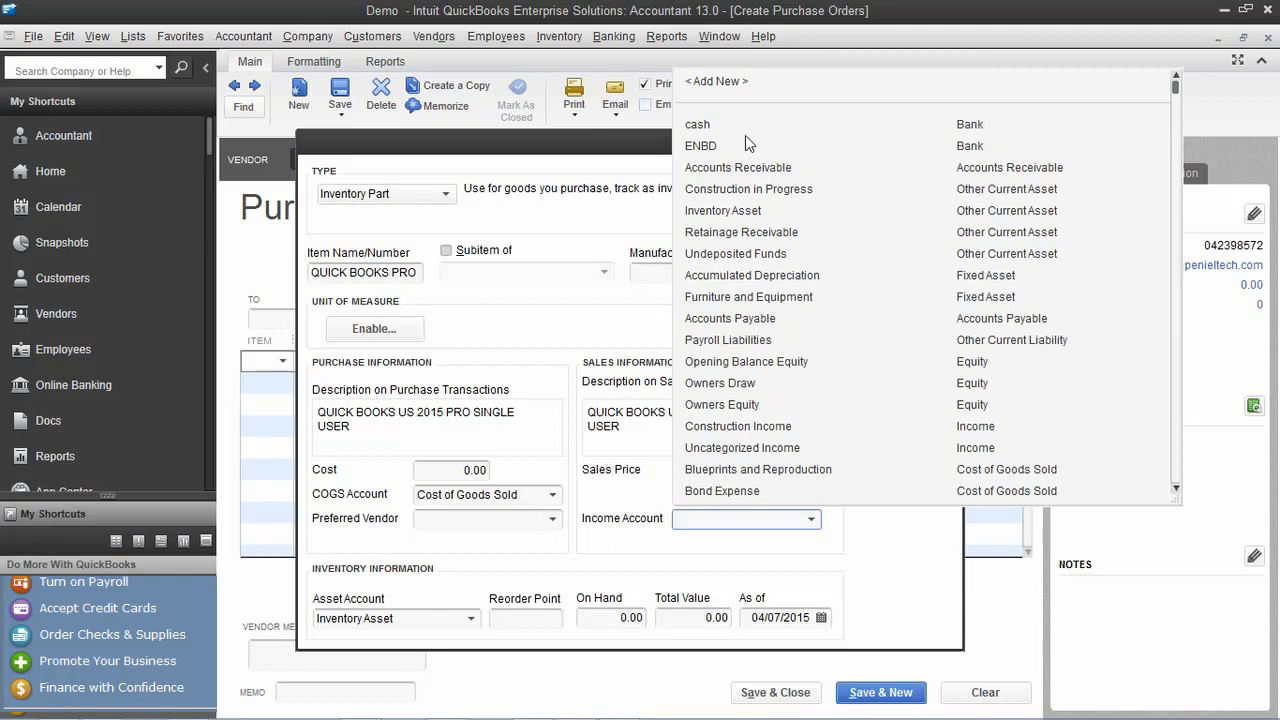
{"action": "scroll", "coordinate": [745, 135], "scroll_direction": "down", "scroll_amount": 8}
{"action": "scroll", "coordinate": [768, 237], "scroll_direction": "up", "scroll_amount": 6}
{"action": "scroll", "coordinate": [768, 237], "scroll_direction": "up", "scroll_amount": 2}
Create income account 'sales', assign it, and save the QUICK BOOKS PRO item
{"action": "left_click", "coordinate": [726, 82]}
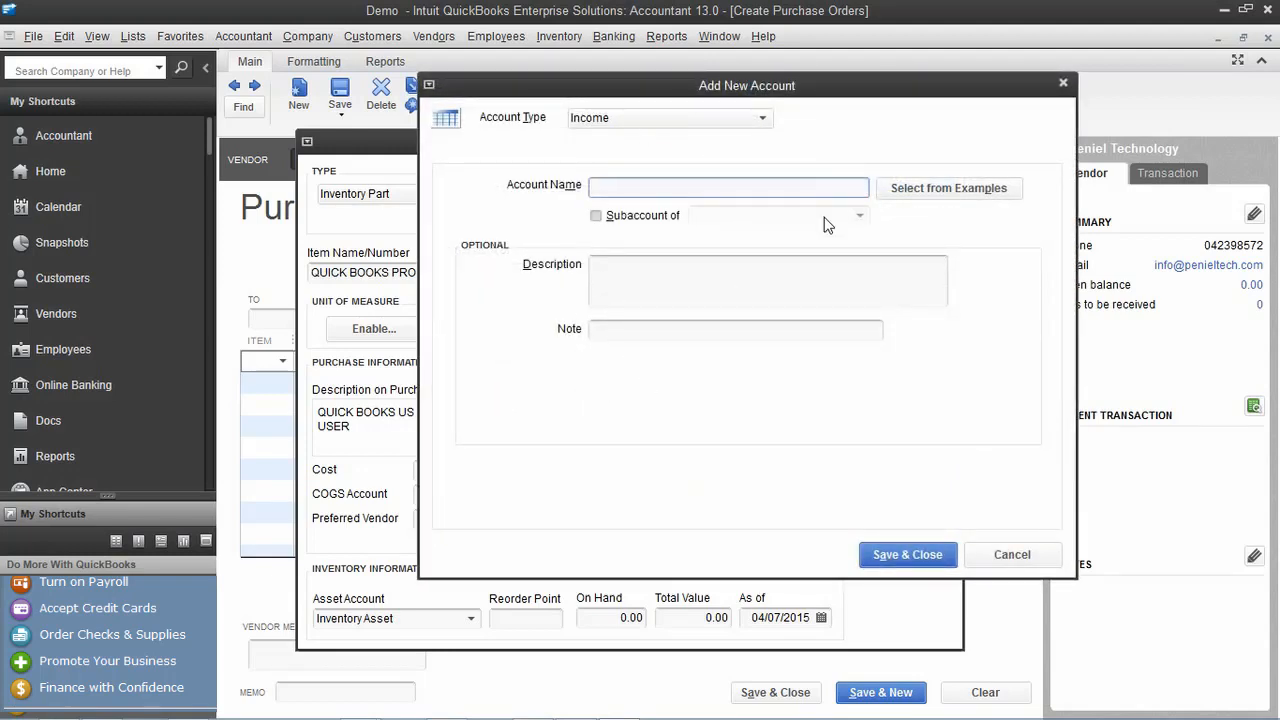
{"action": "type", "text": "sales"}
{"action": "left_click", "coordinate": [884, 556]}
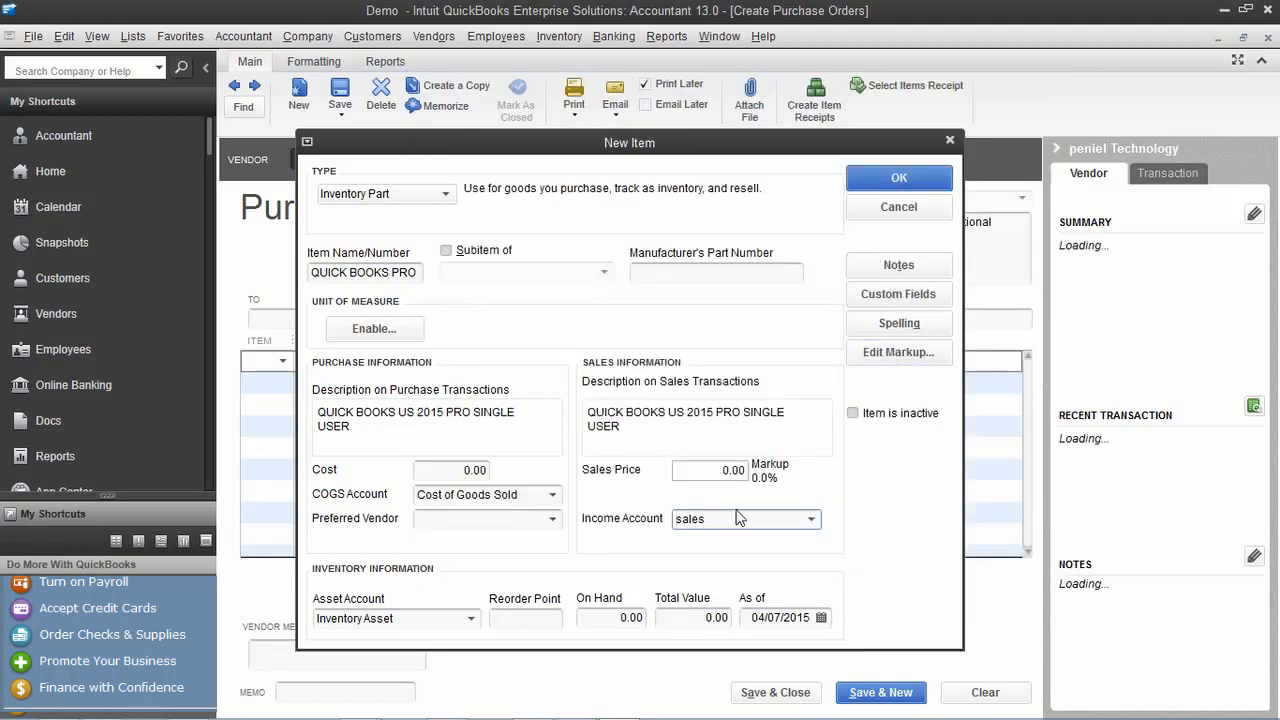
{"action": "left_click", "coordinate": [898, 176]}
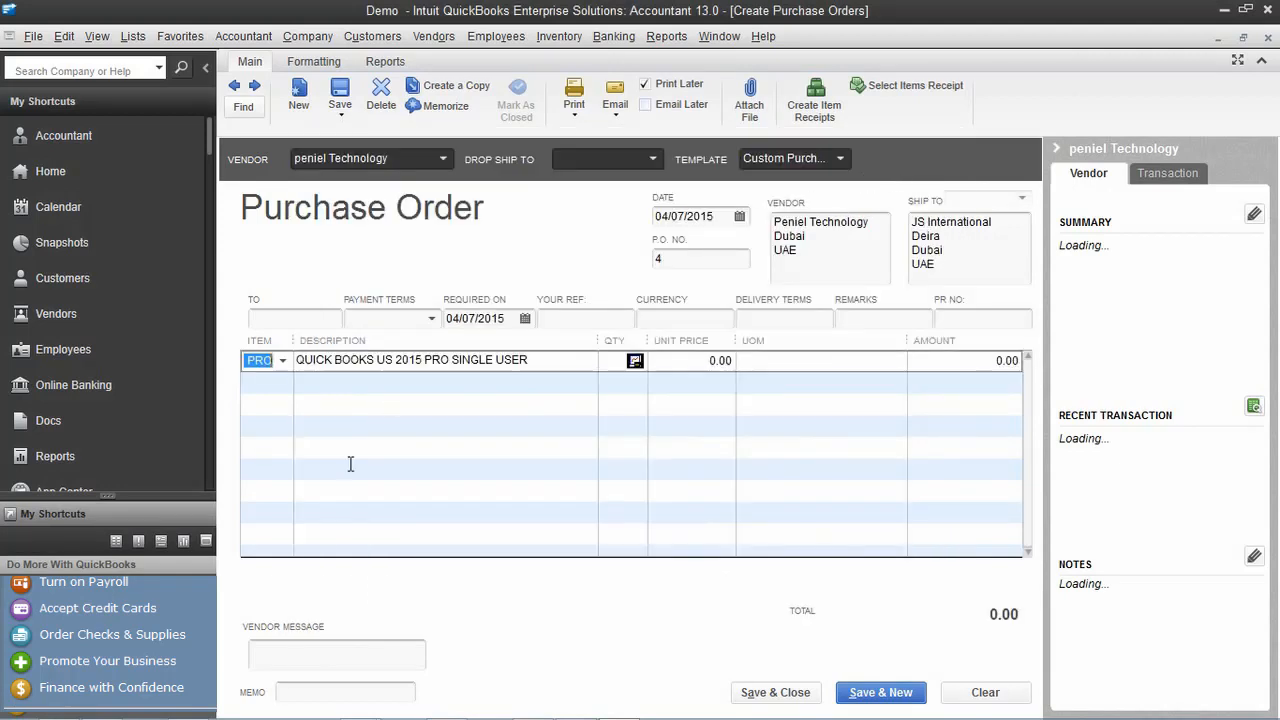
Order 10 QUICK BOOKS PRO at 100.00, keep the stored cost, and save P.O. 4
{"action": "left_click", "coordinate": [623, 362]}
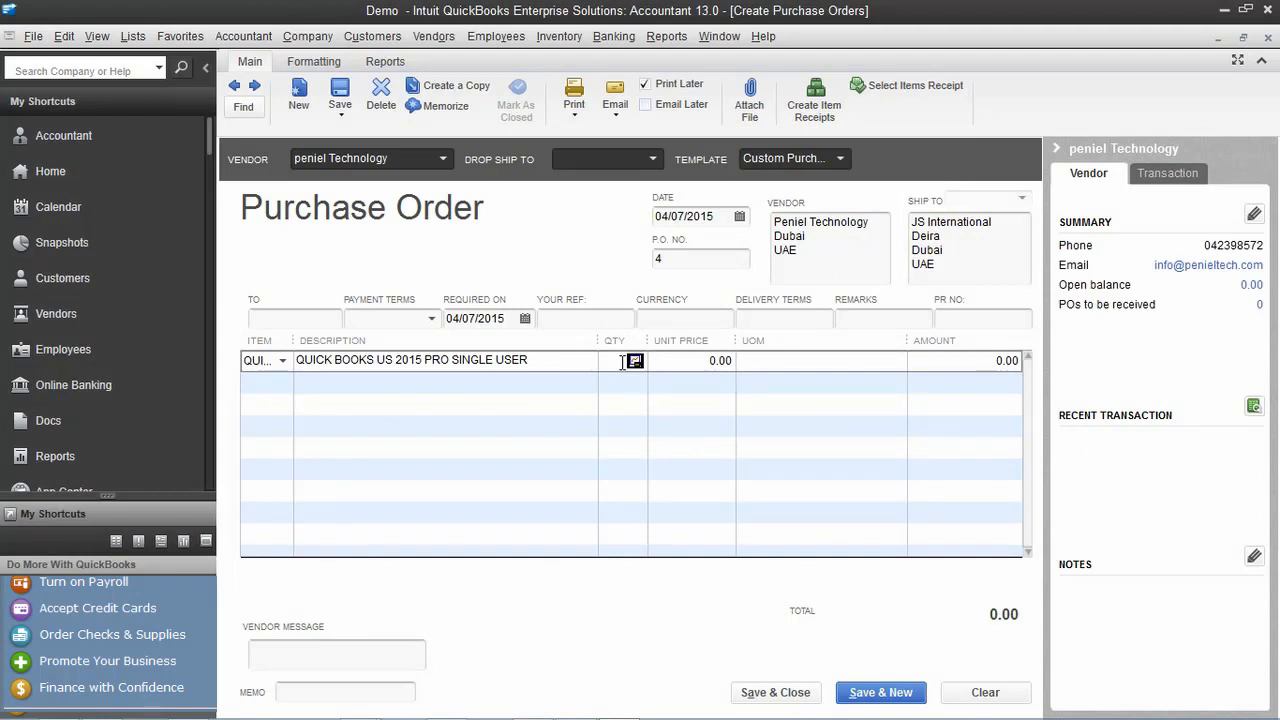
{"action": "left_click", "coordinate": [678, 369]}
{"action": "type", "text": "10"}
{"action": "left_click", "coordinate": [1008, 358]}
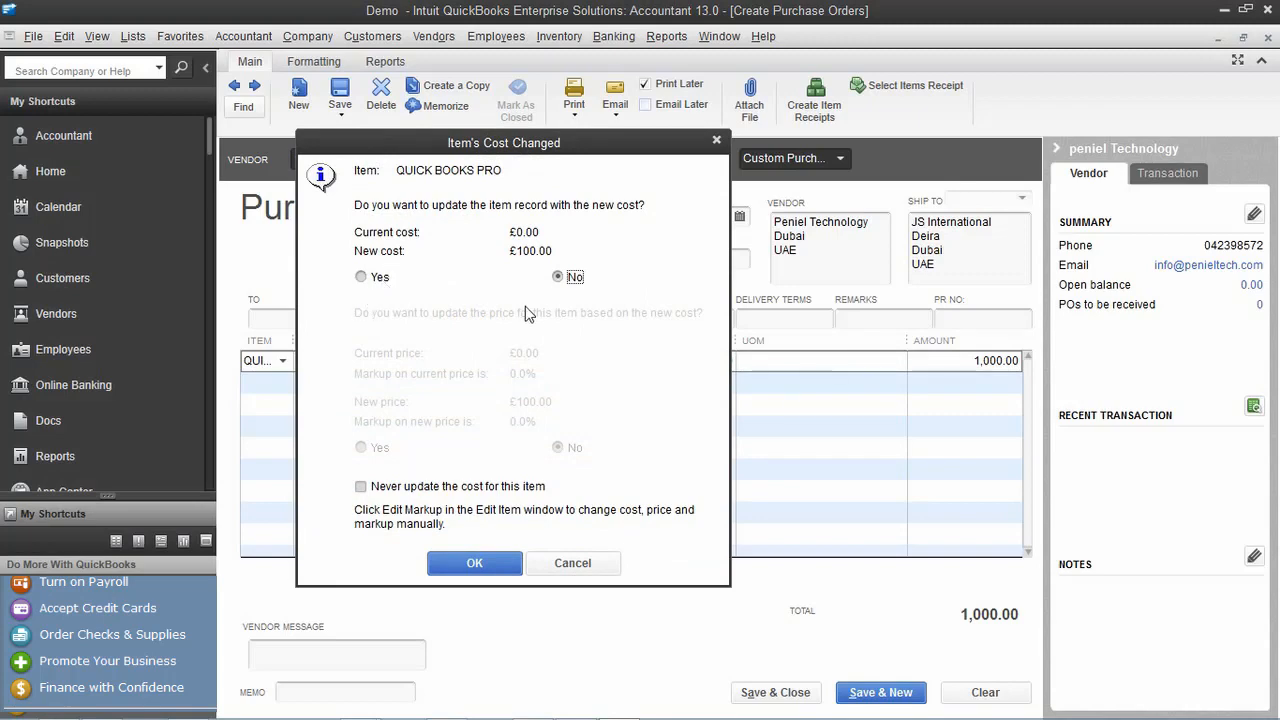
{"action": "left_click", "coordinate": [500, 564]}
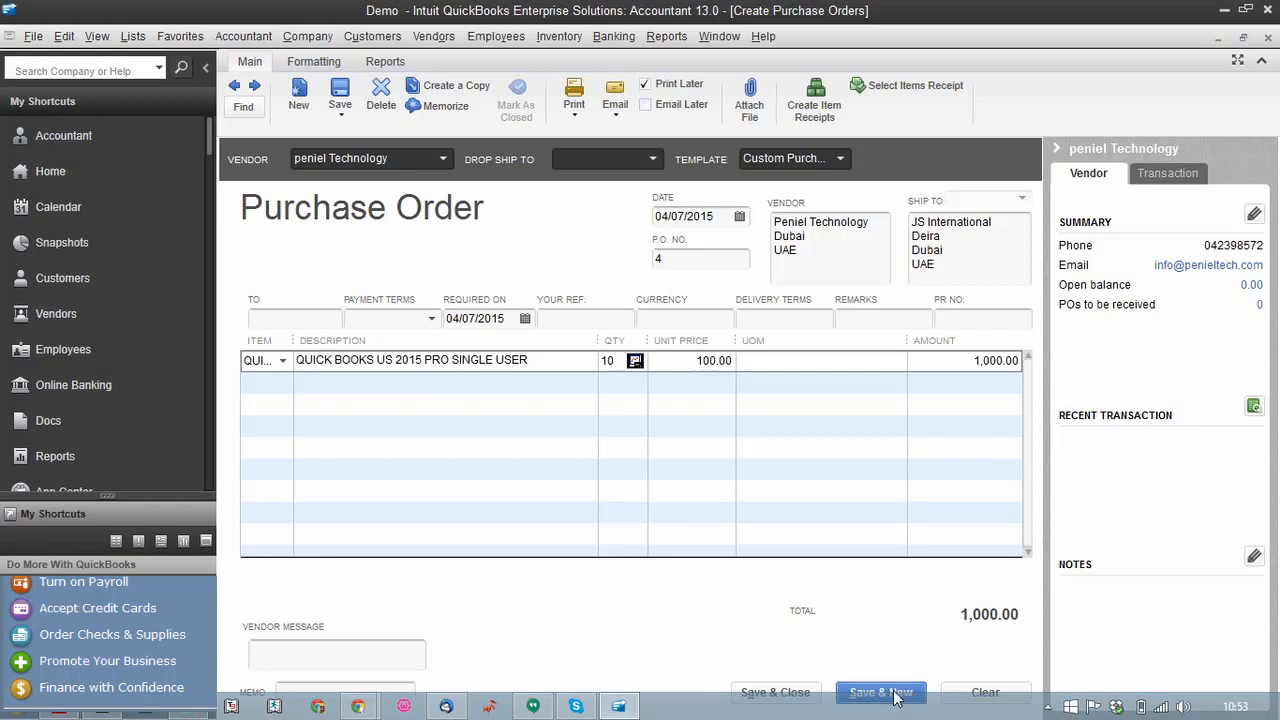
{"action": "left_click", "coordinate": [866, 690]}
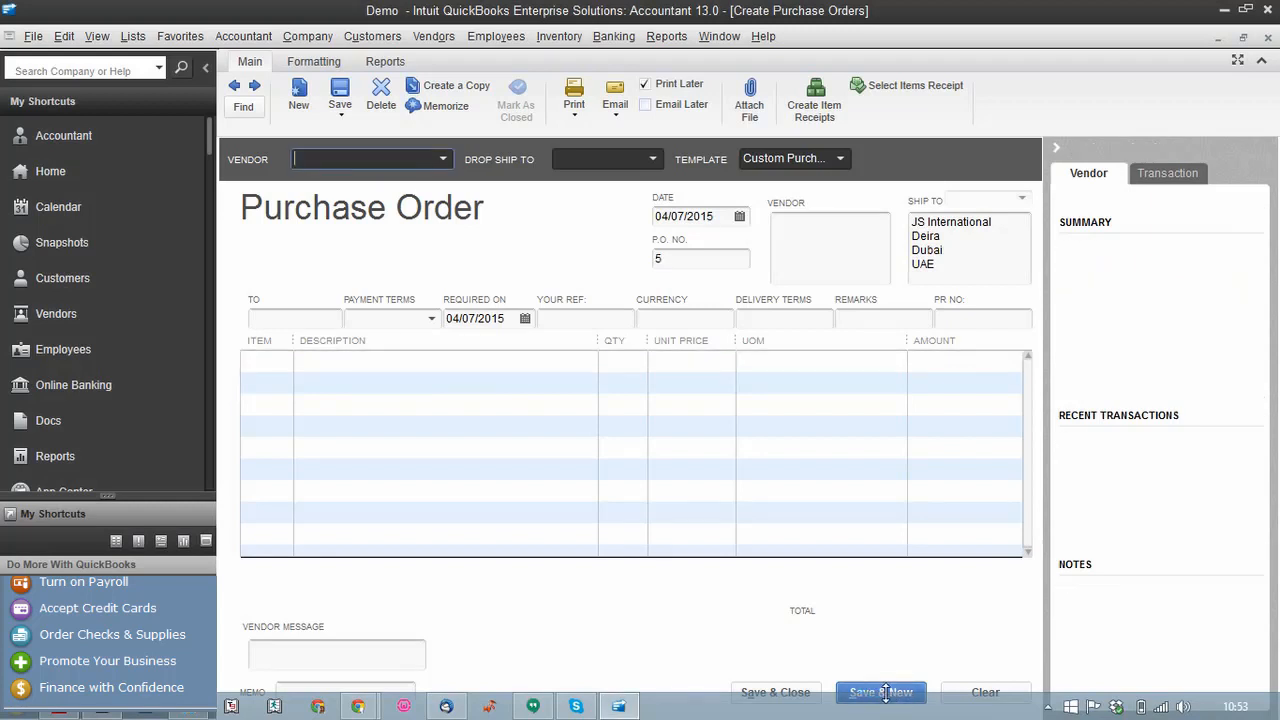
Open a Receive Inventory bill from peniel Technology, declining the open POs, and begin the item line
{"action": "left_click", "coordinate": [1268, 38]}
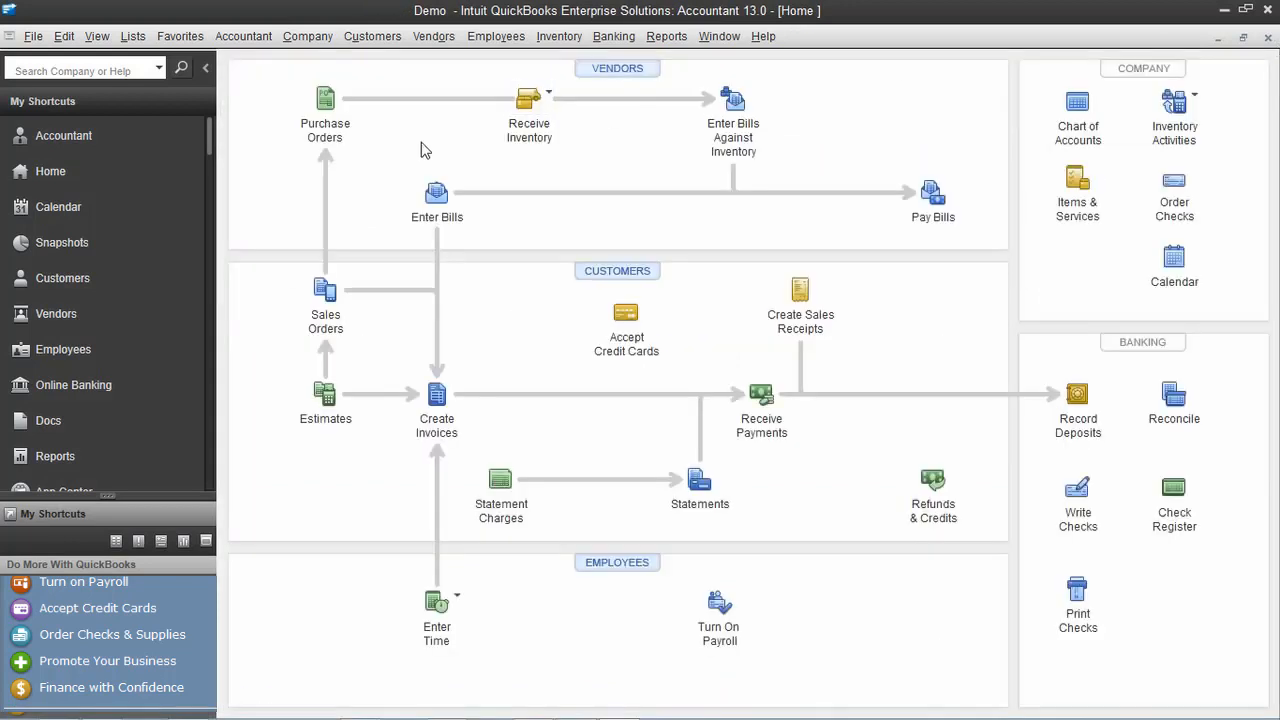
{"action": "left_click", "coordinate": [549, 118]}
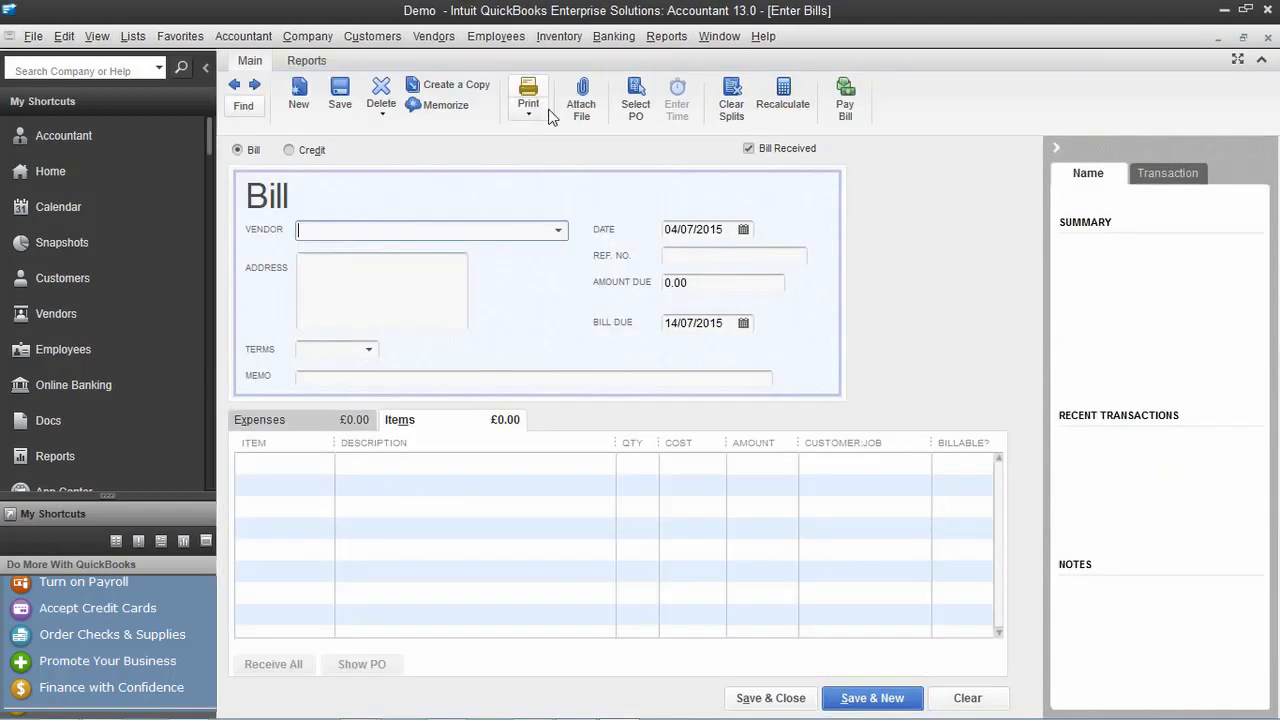
{"action": "left_click", "coordinate": [557, 231]}
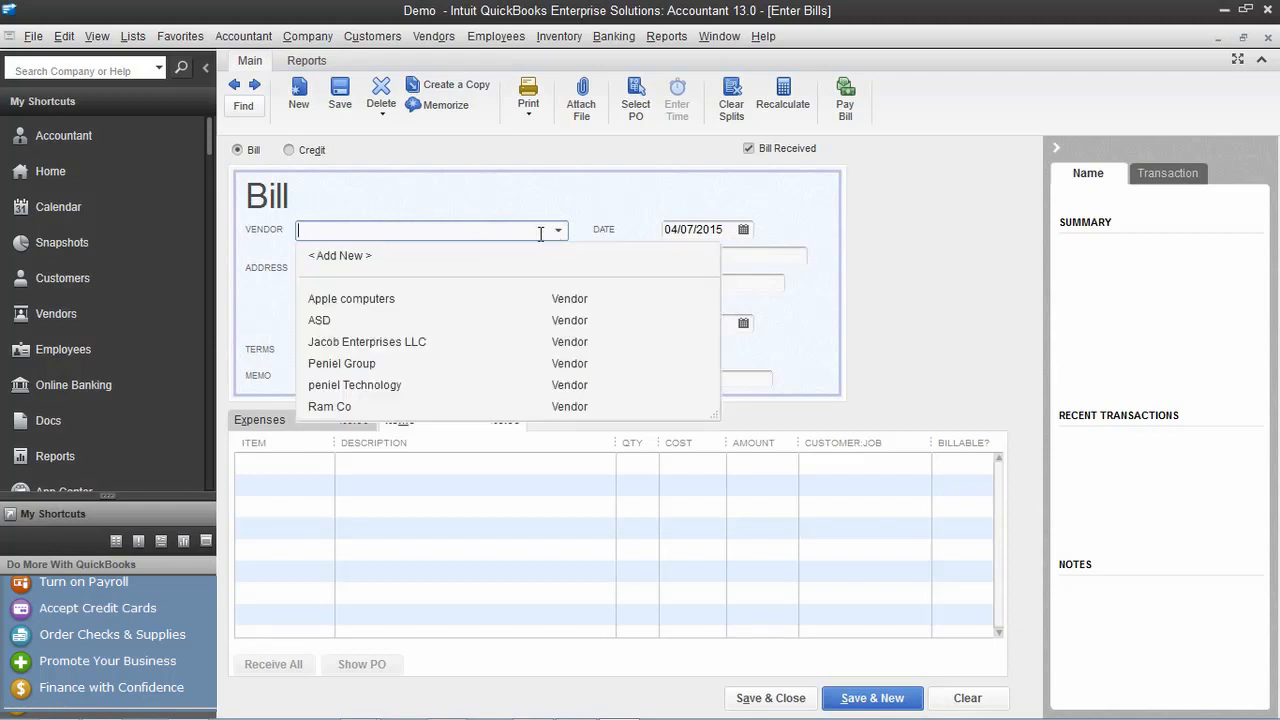
{"action": "left_click", "coordinate": [354, 388]}
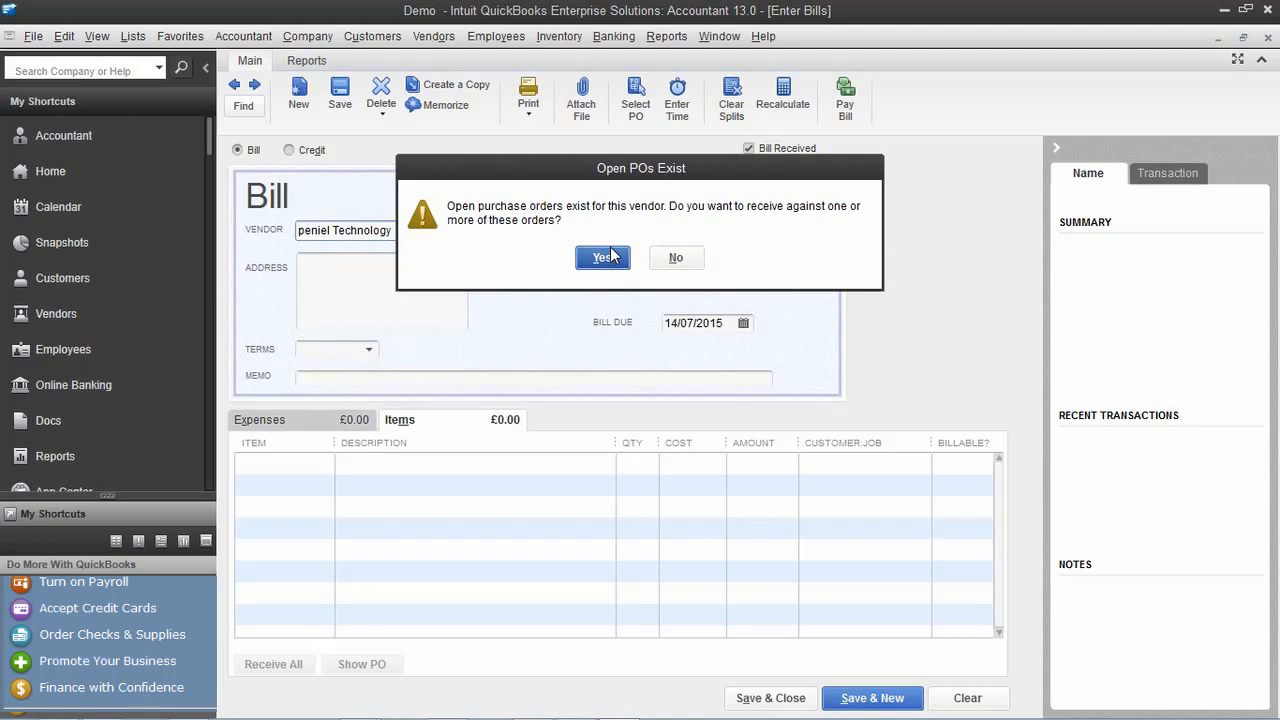
{"action": "left_click", "coordinate": [690, 264]}
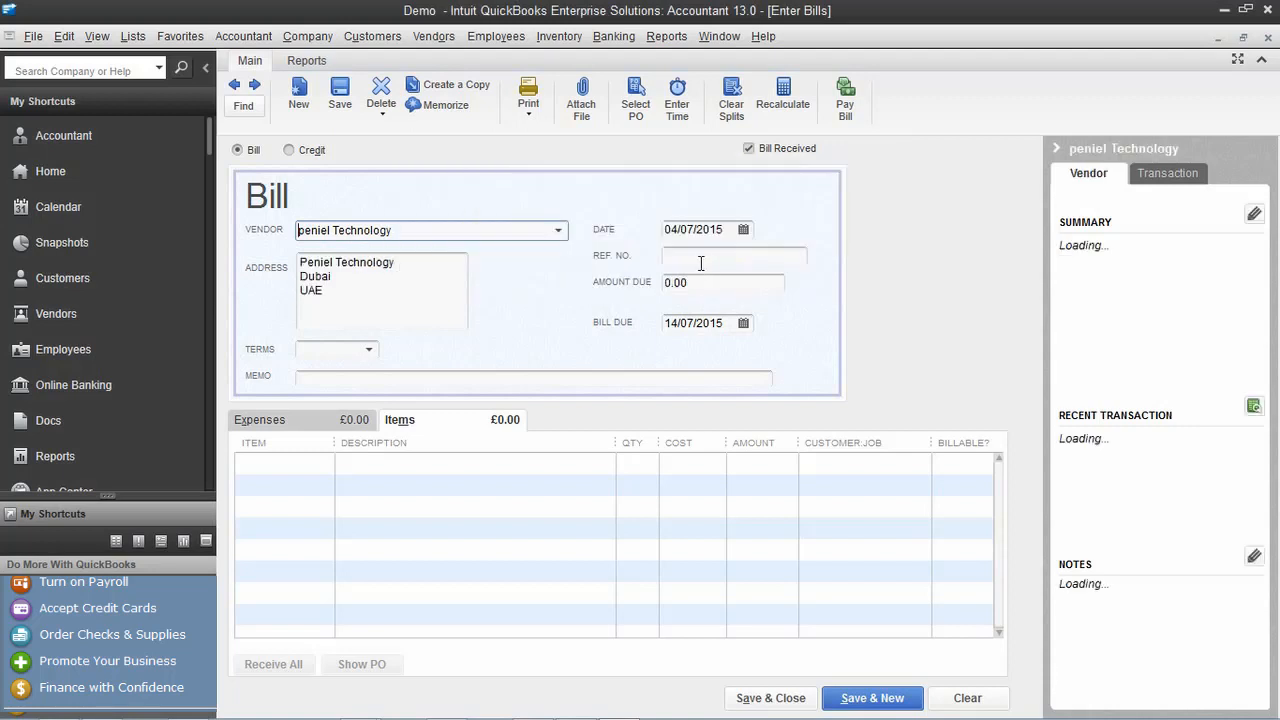
{"action": "left_click", "coordinate": [719, 281]}
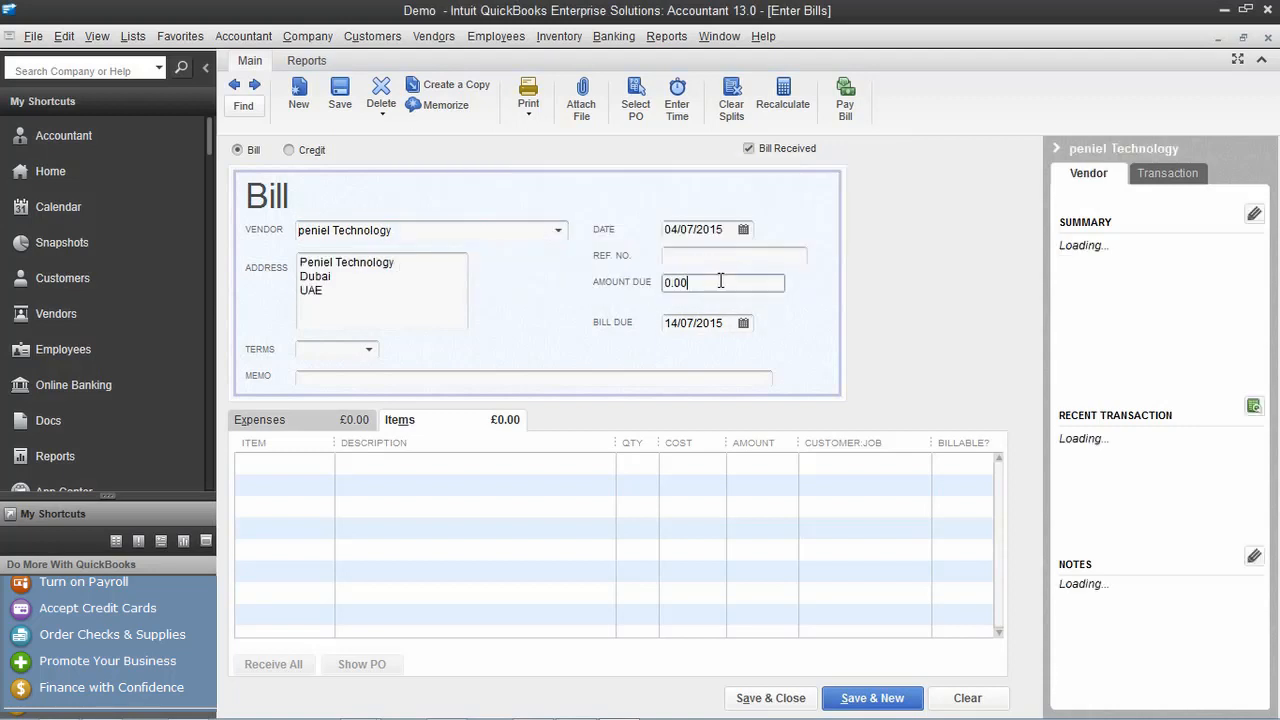
{"action": "left_click_drag", "start_coordinate": [720, 281], "coordinate": [626, 293]}
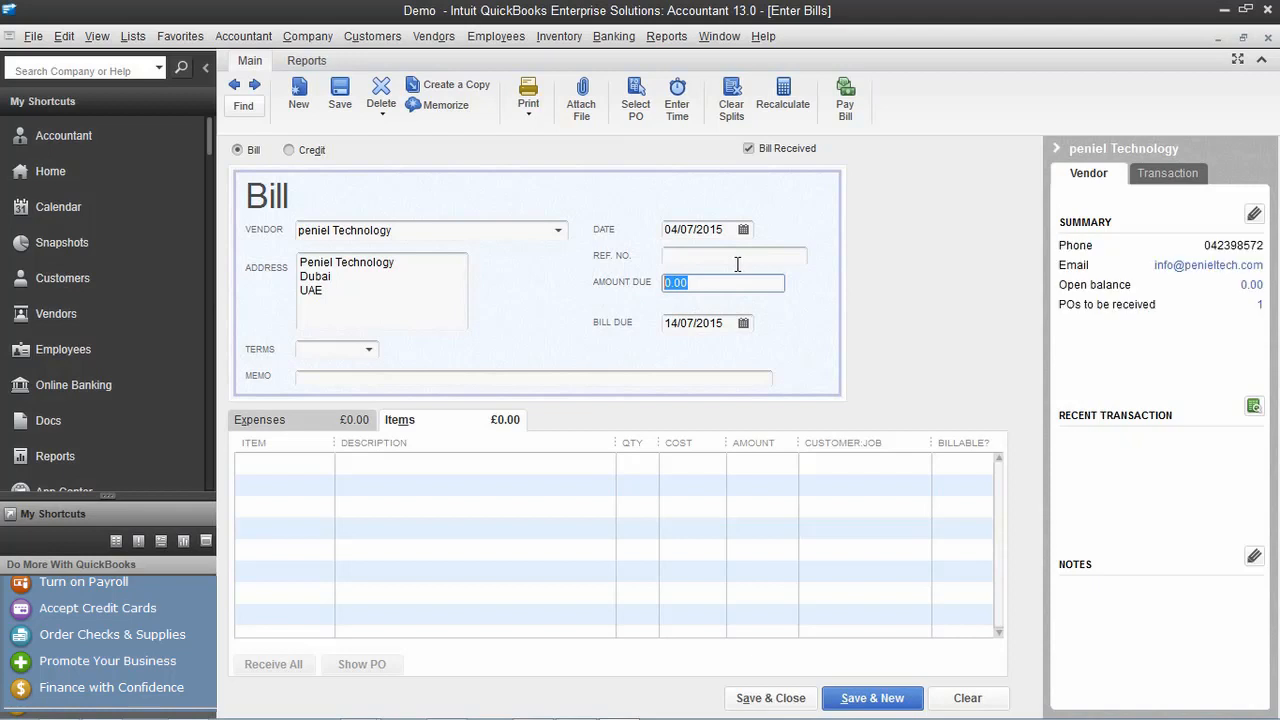
{"action": "left_click", "coordinate": [298, 490]}
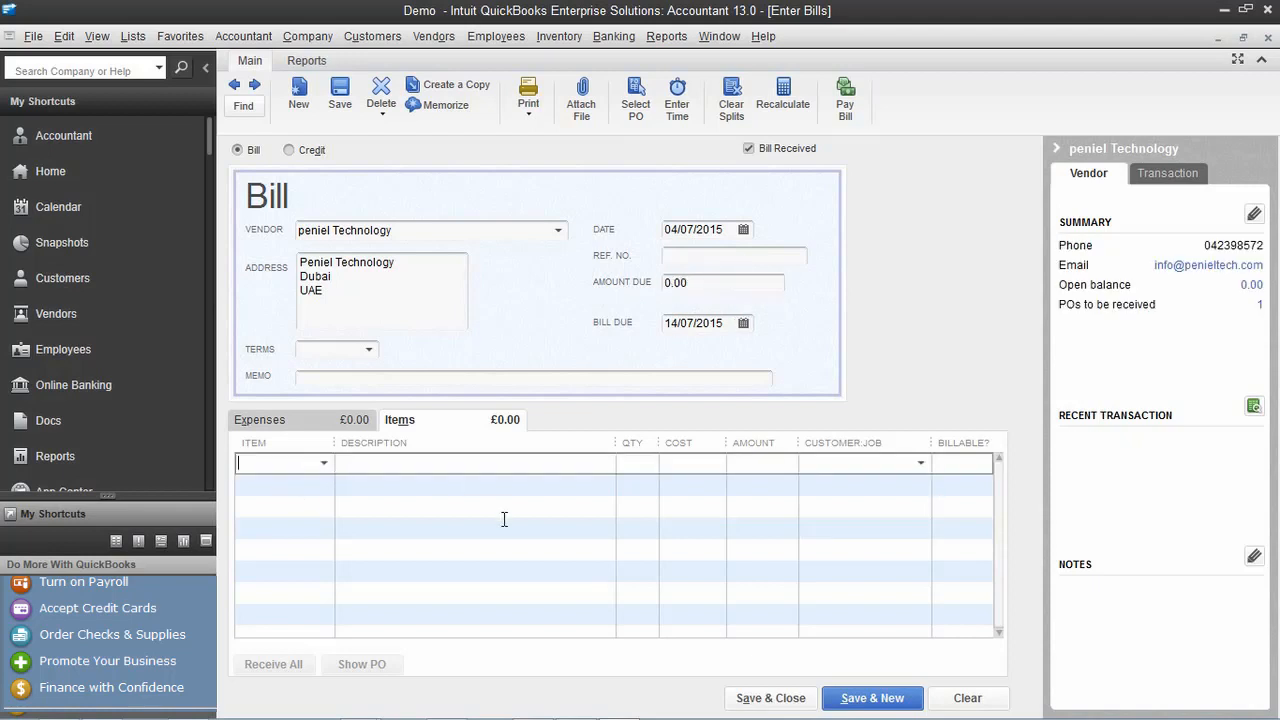
{"action": "type", "text": "QB"}
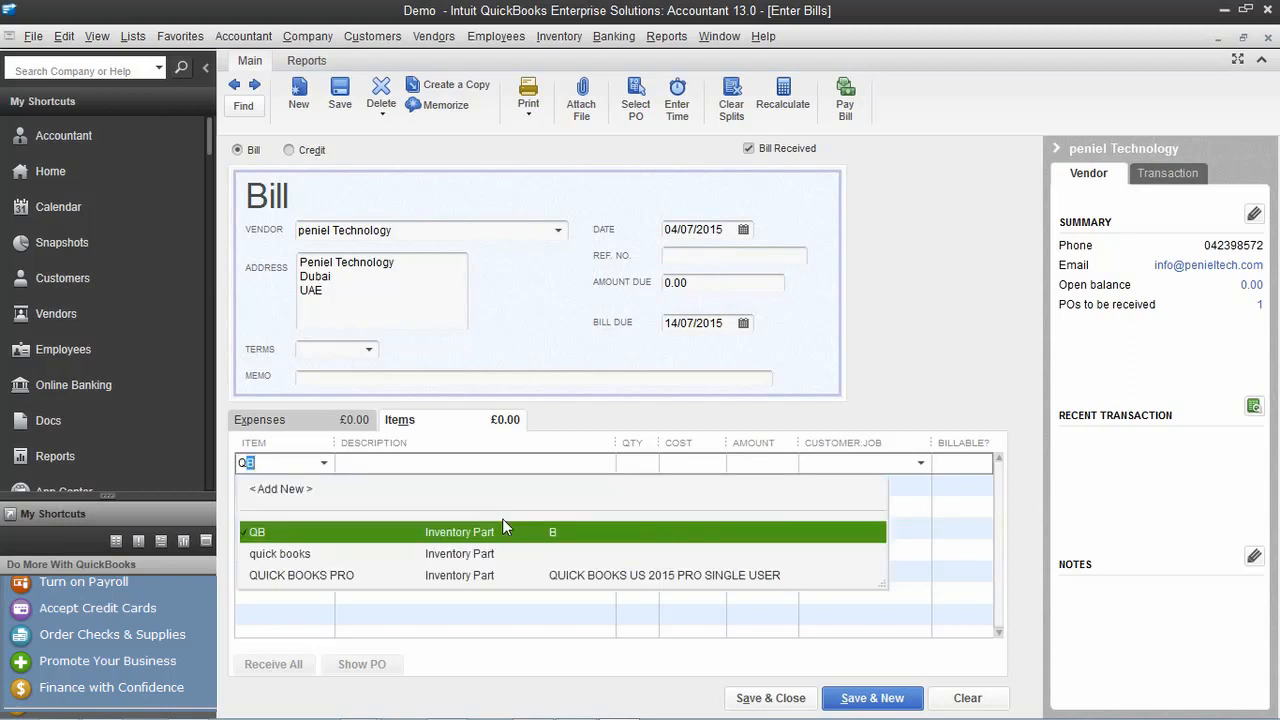
Bill 5 QUICK BOOKS PRO at 100.00 each, keep the stored cost, save, and close
{"action": "left_click", "coordinate": [564, 580]}
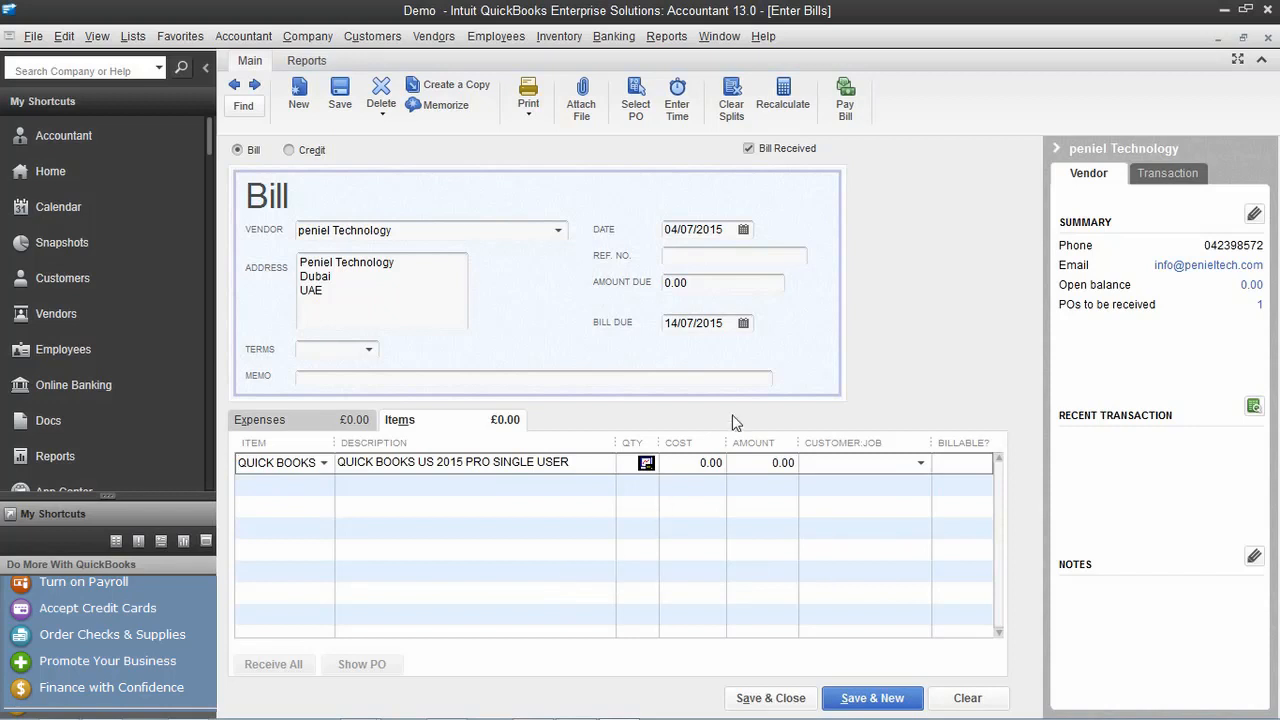
{"action": "left_click", "coordinate": [640, 466]}
{"action": "left_click", "coordinate": [686, 472]}
{"action": "left_click", "coordinate": [761, 472]}
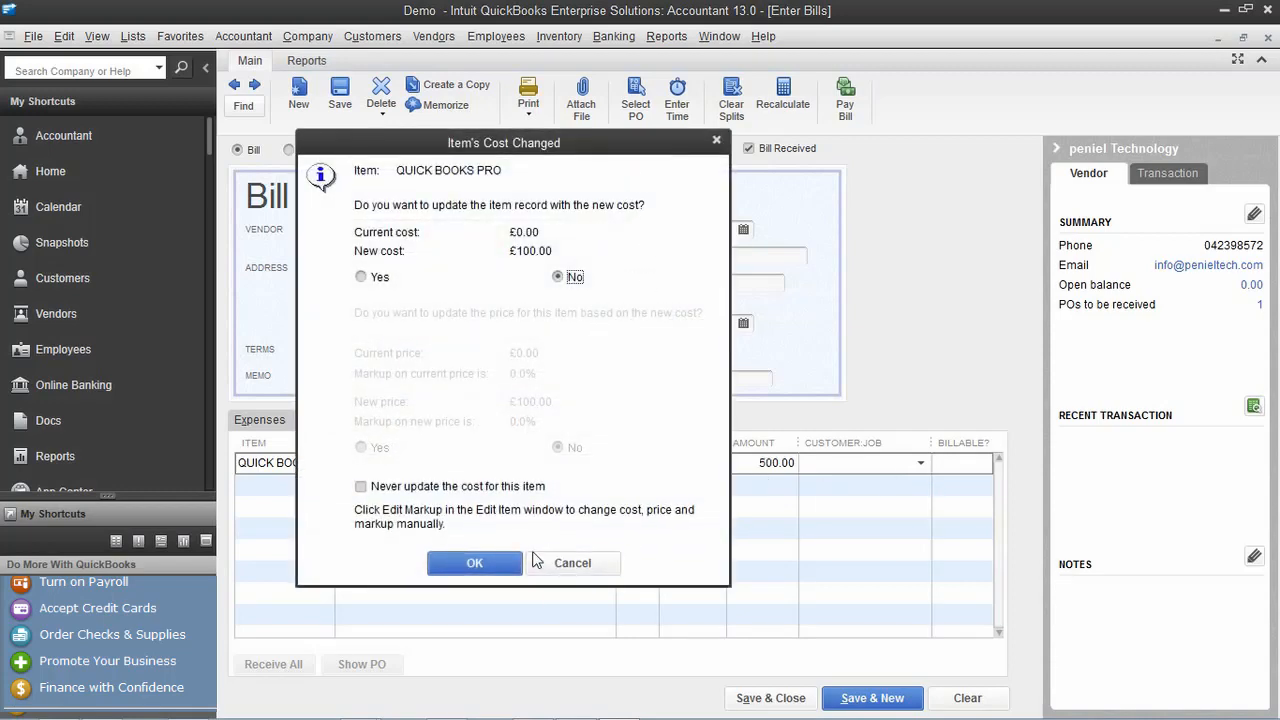
{"action": "left_click", "coordinate": [470, 564]}
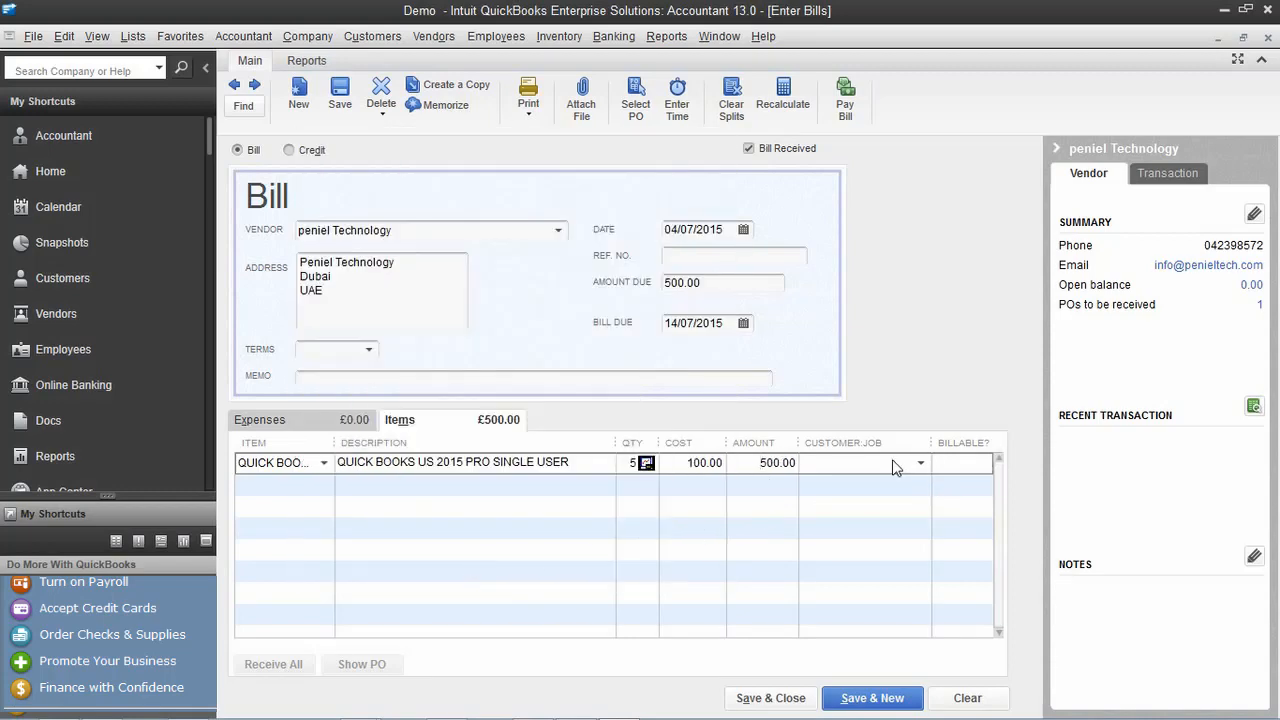
{"action": "left_click", "coordinate": [879, 697]}
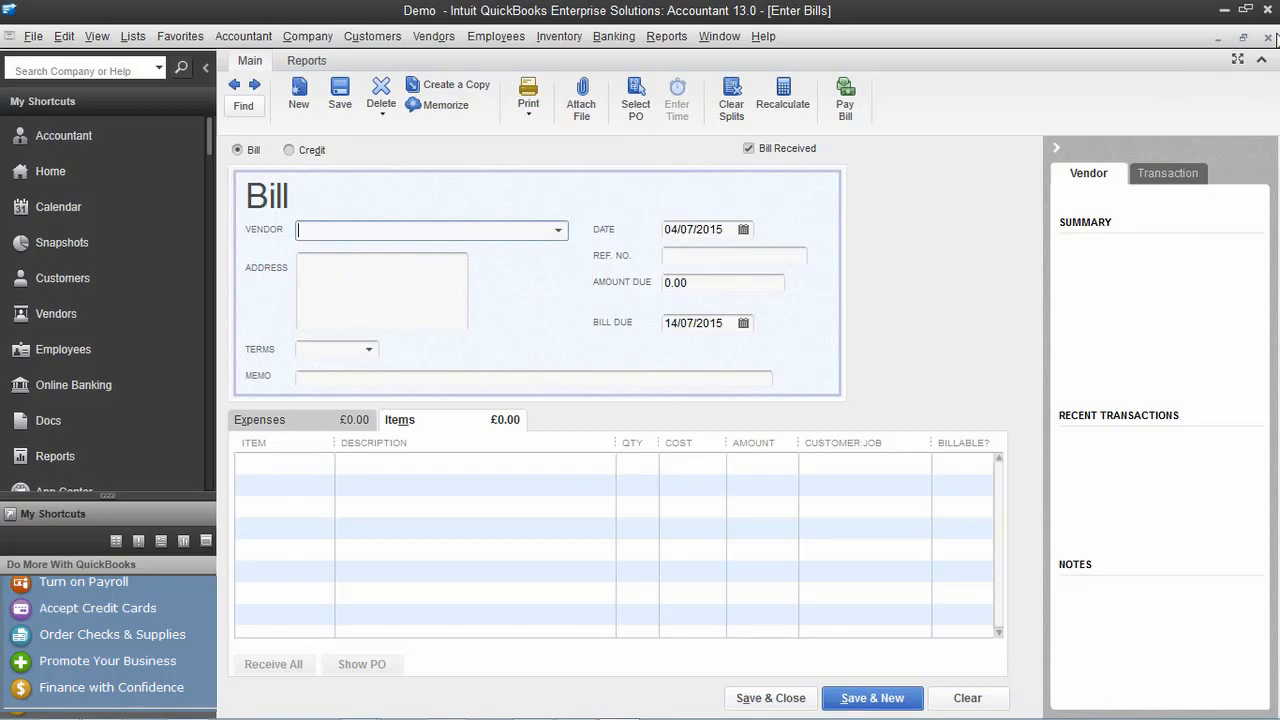
{"action": "left_click", "coordinate": [1268, 37]}
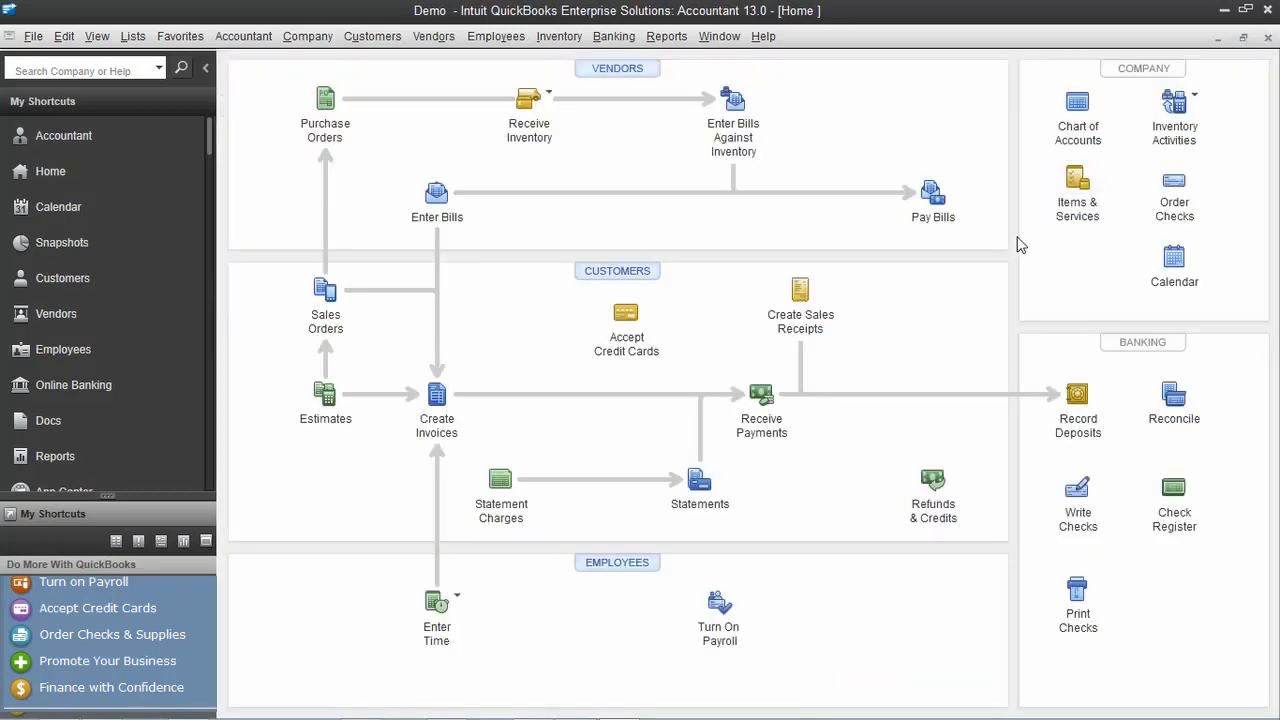
Start a bill against received inventory for peniel Technology, then cancel the Select Item Receipt dialog
{"action": "left_click", "coordinate": [735, 100]}
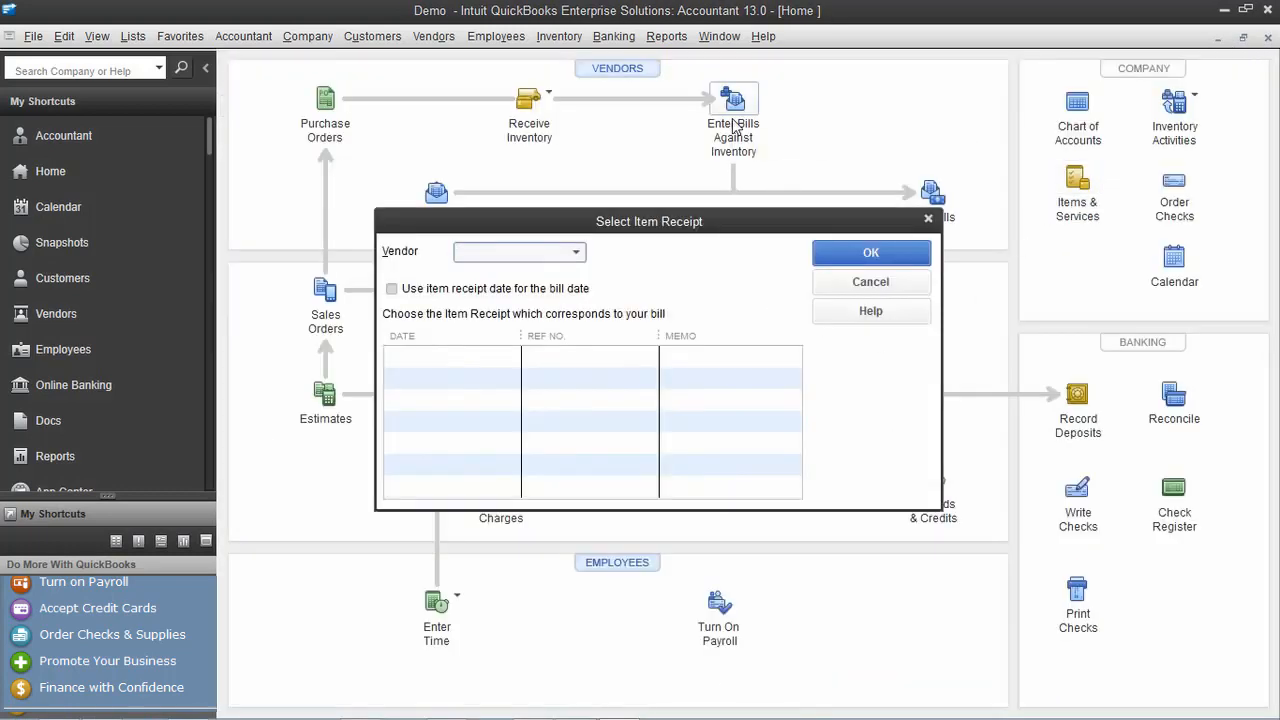
{"action": "left_click", "coordinate": [576, 254]}
{"action": "left_click", "coordinate": [553, 408]}
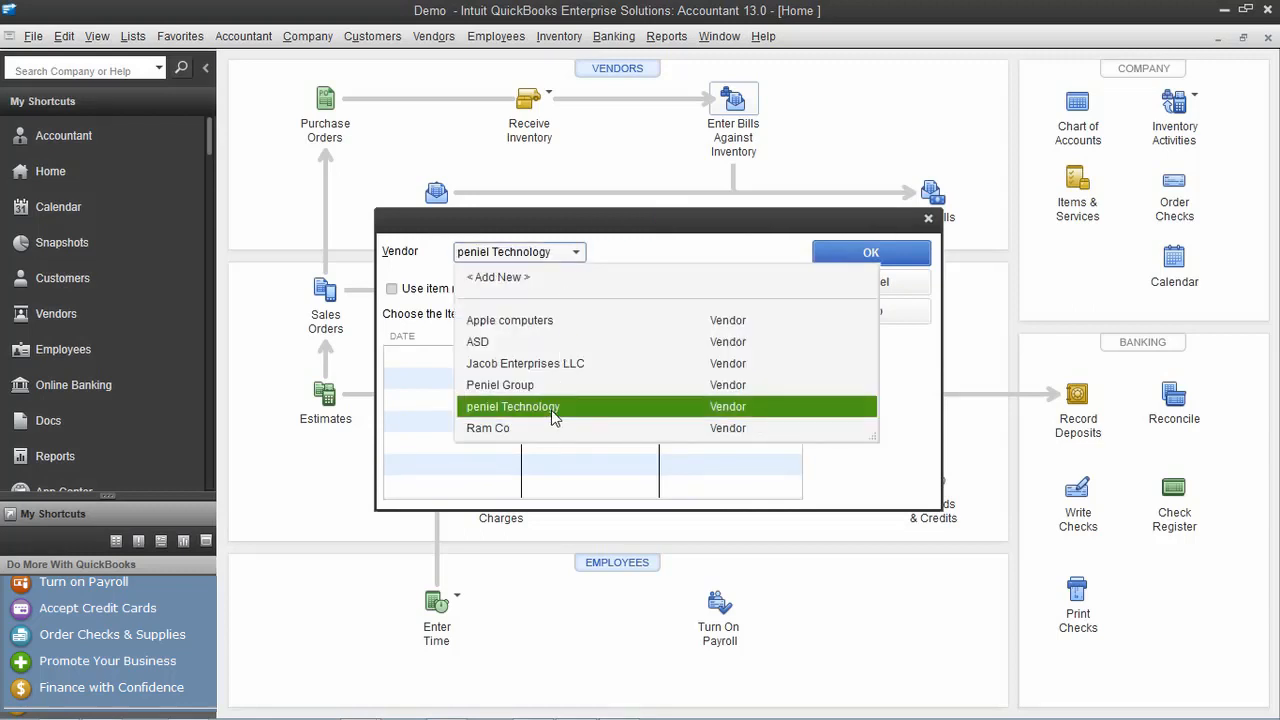
{"action": "left_click", "coordinate": [430, 289]}
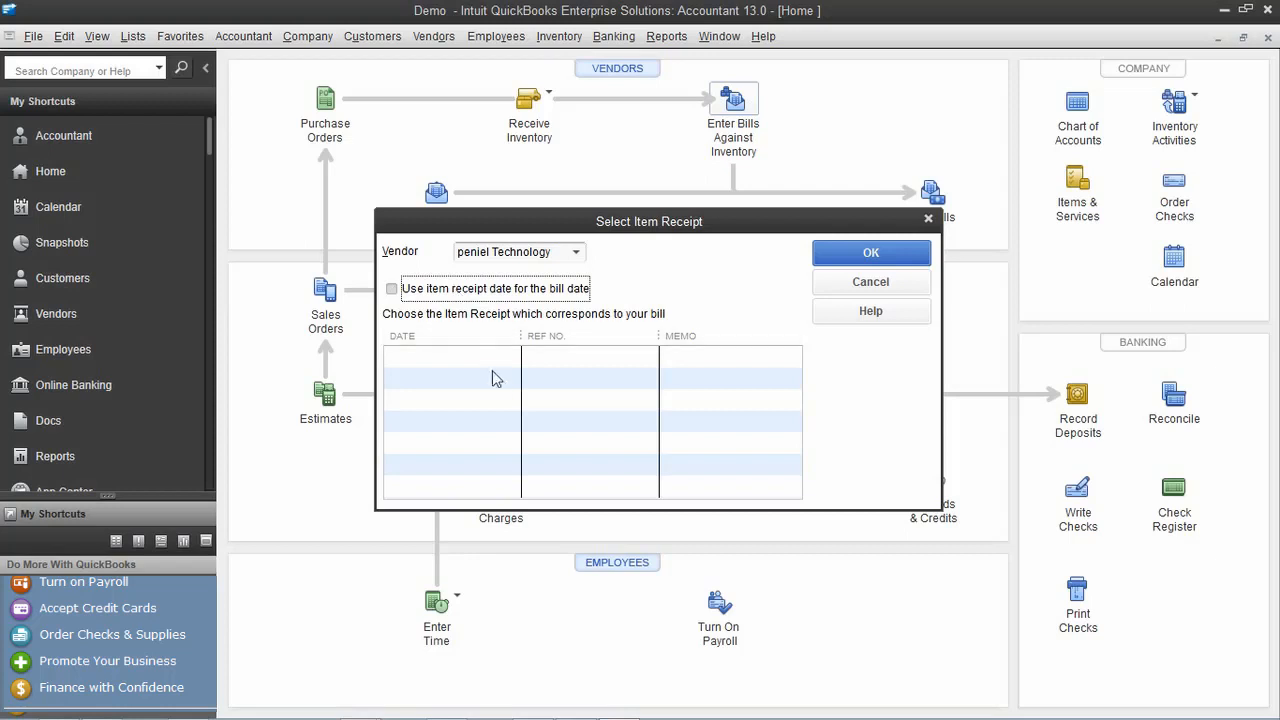
{"action": "left_click", "coordinate": [490, 370]}
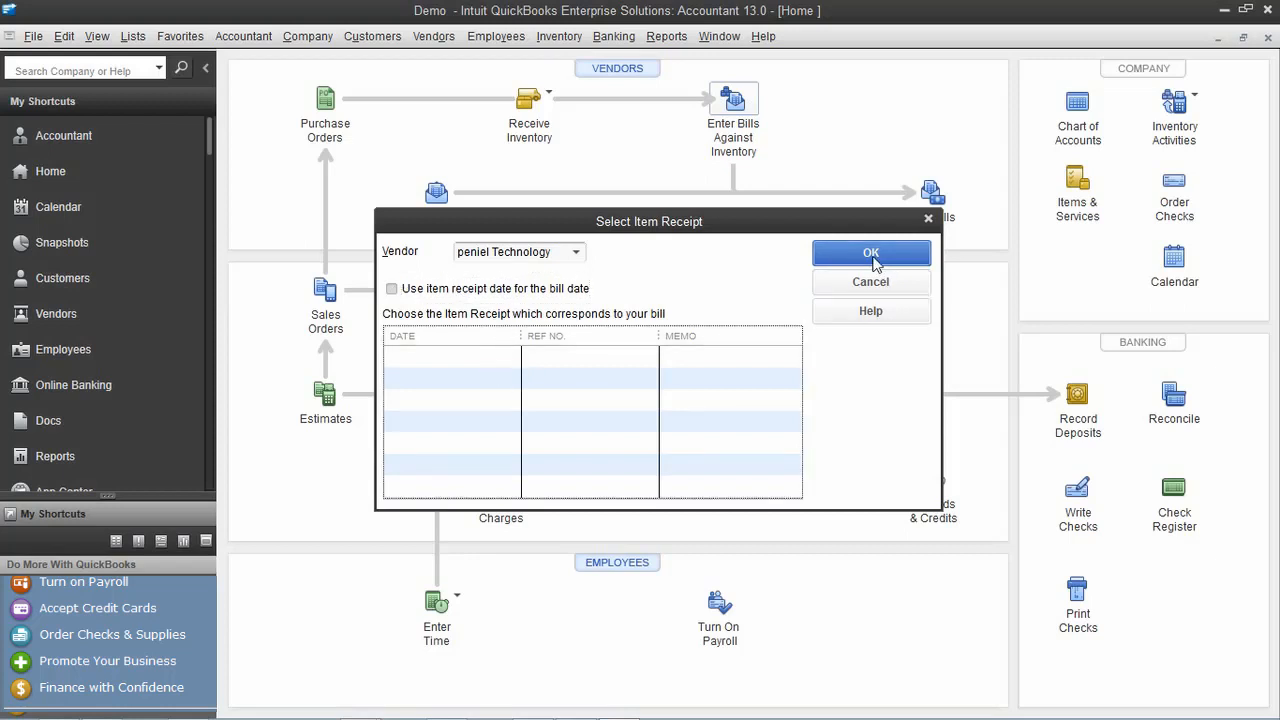
{"action": "left_click", "coordinate": [496, 289]}
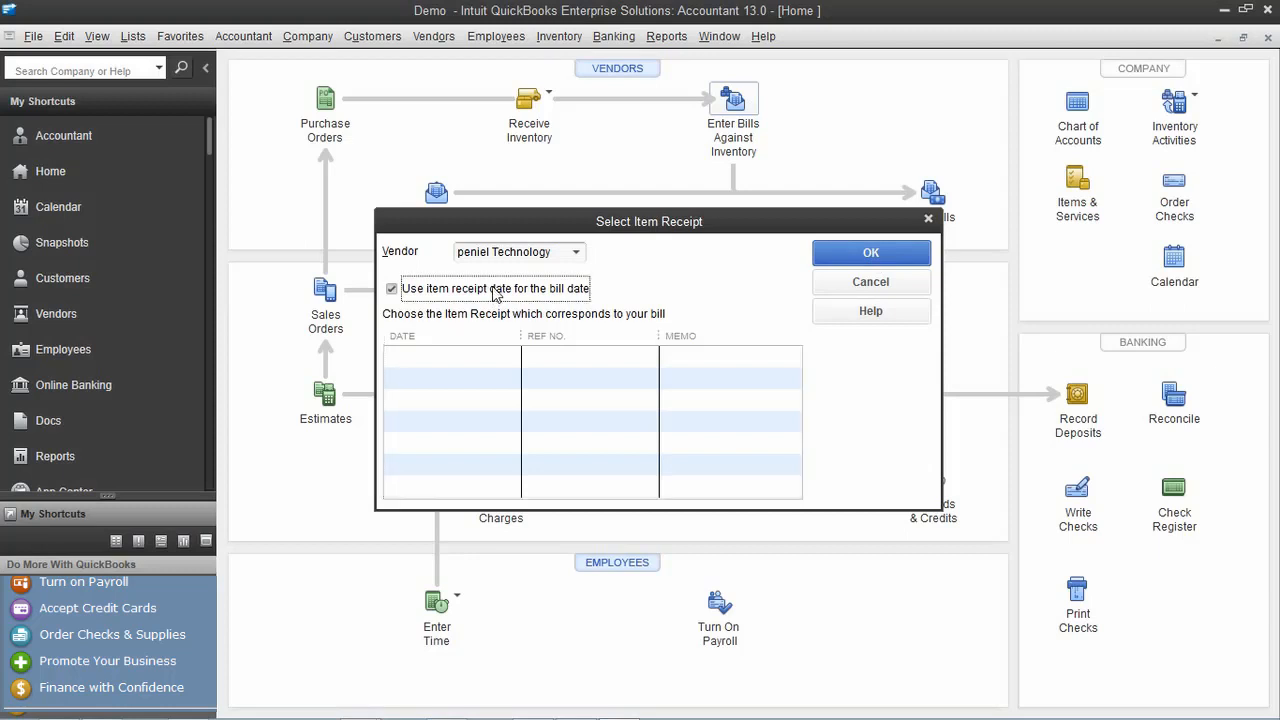
{"action": "left_click", "coordinate": [908, 280]}
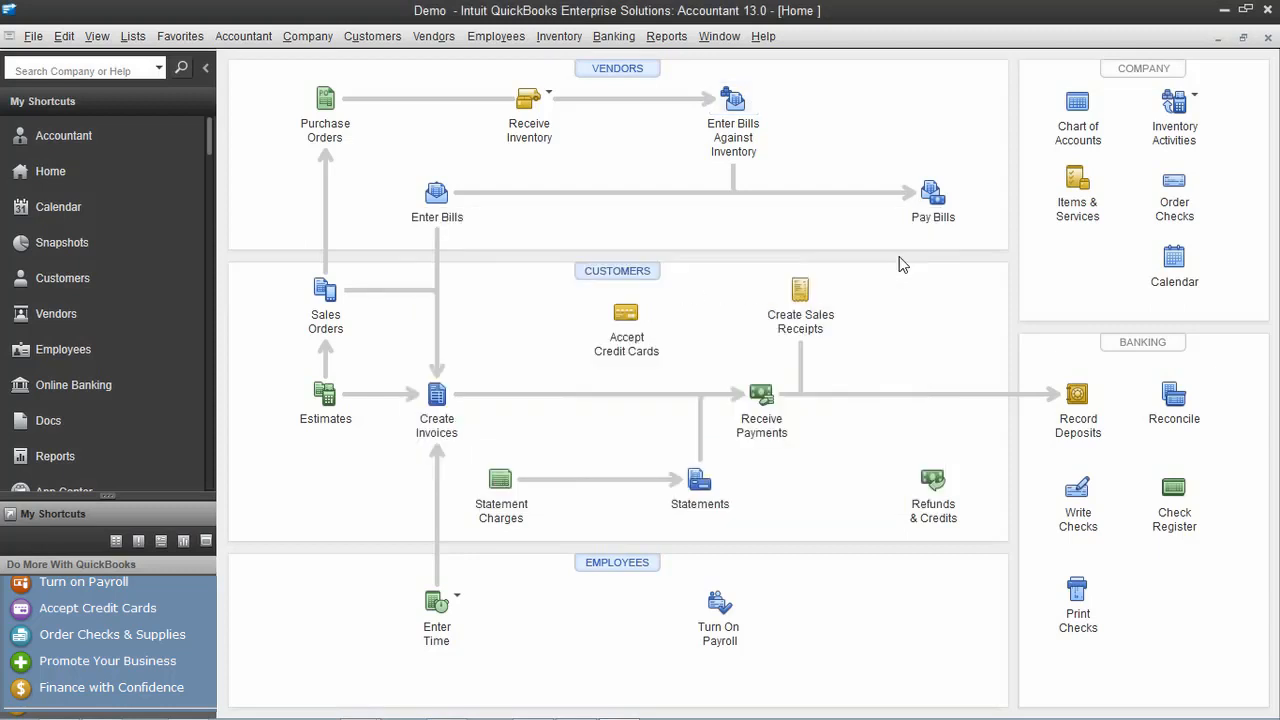
Pay the 500.00 peniel Technology bill from ENBD with check number 001234
{"action": "left_click", "coordinate": [933, 197]}
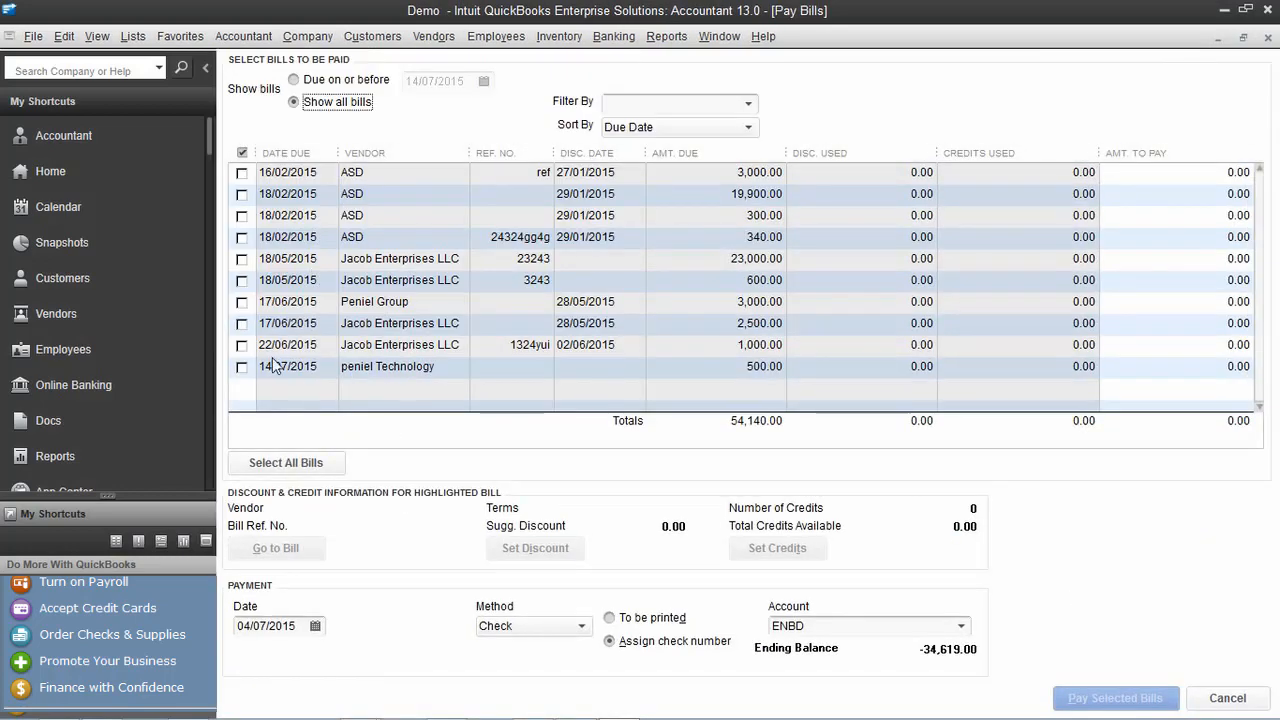
{"action": "left_click", "coordinate": [238, 368]}
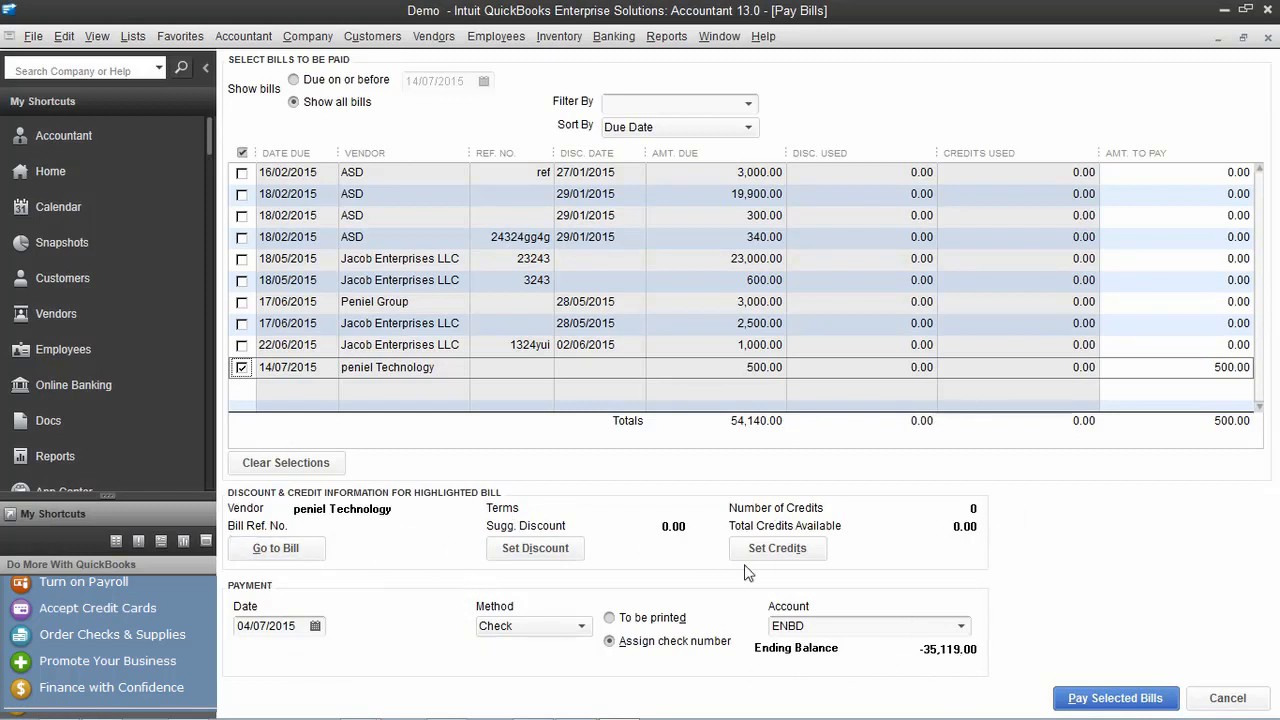
{"action": "left_click", "coordinate": [1150, 697]}
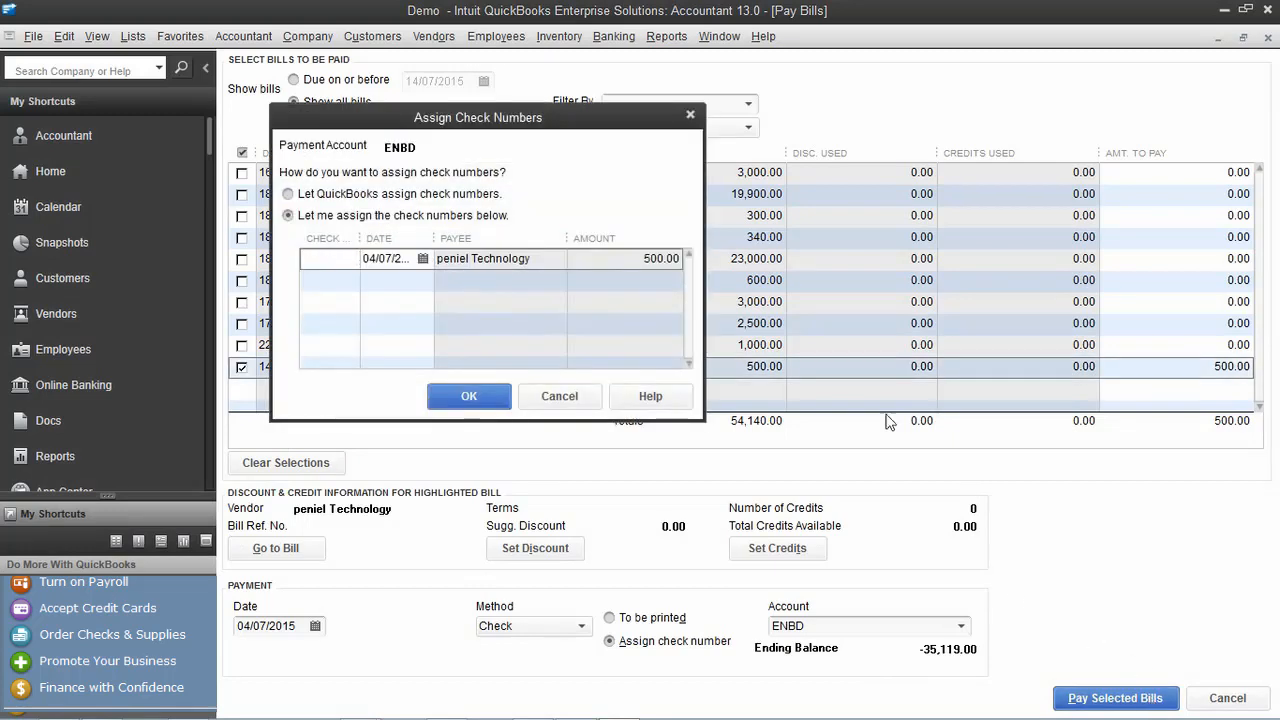
{"action": "left_click", "coordinate": [327, 258]}
{"action": "type", "text": "001234"}
{"action": "left_click", "coordinate": [442, 397]}
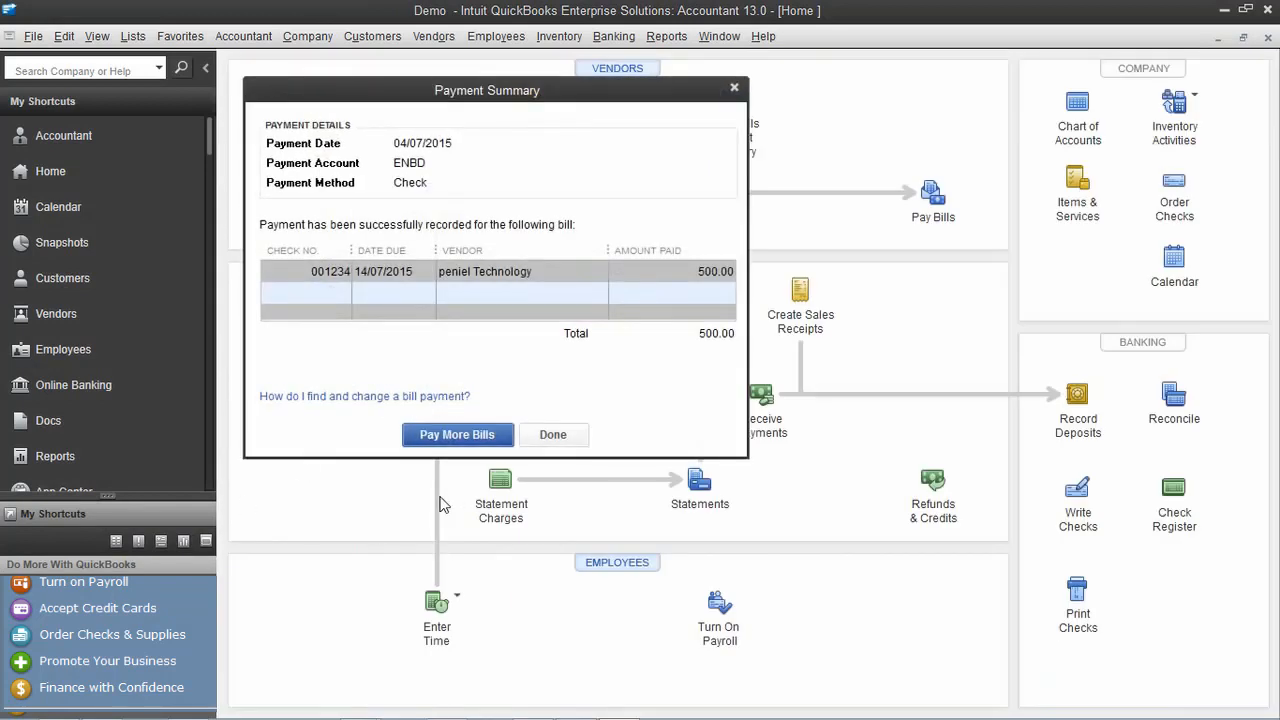
{"action": "left_click", "coordinate": [553, 434]}
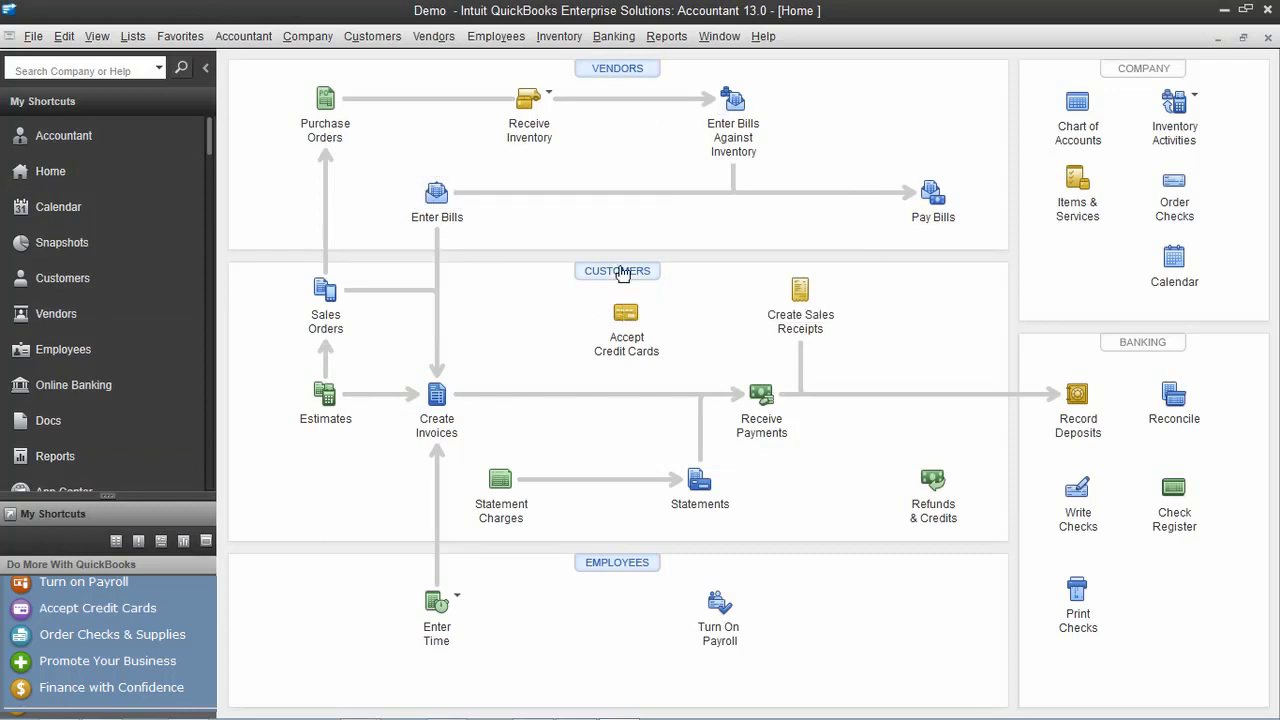
Create a new customer named JS INTERNATIONAL with company name JS INTERNATIONAL
{"action": "left_click", "coordinate": [623, 273]}
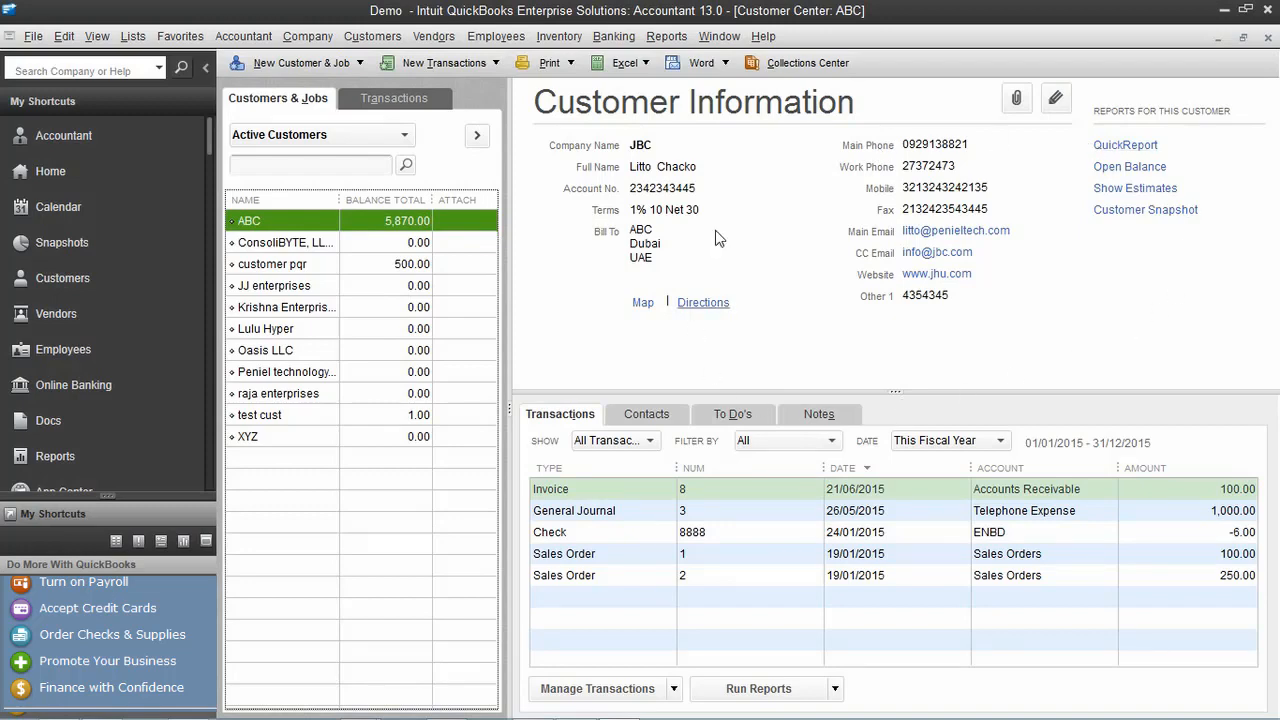
{"action": "left_click", "coordinate": [300, 63]}
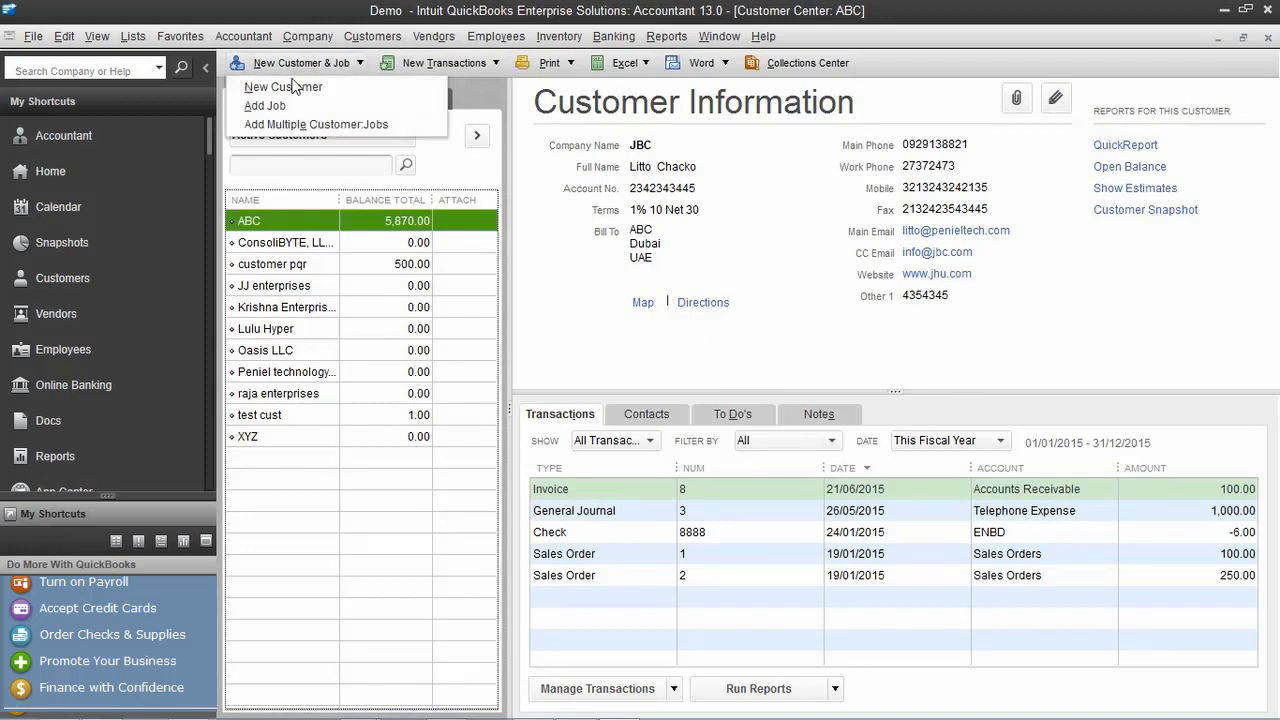
{"action": "left_click", "coordinate": [290, 86]}
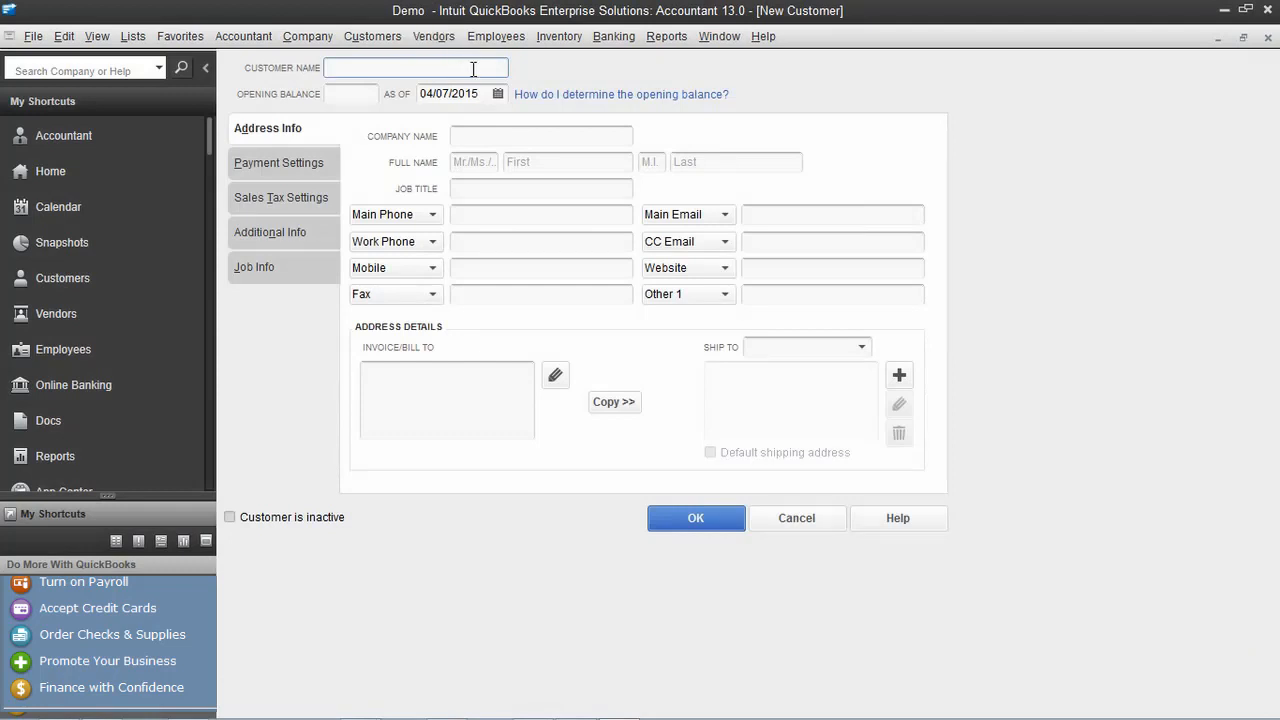
{"action": "type", "text": "JS INTERNATIONAL"}
{"action": "left_click", "coordinate": [526, 137]}
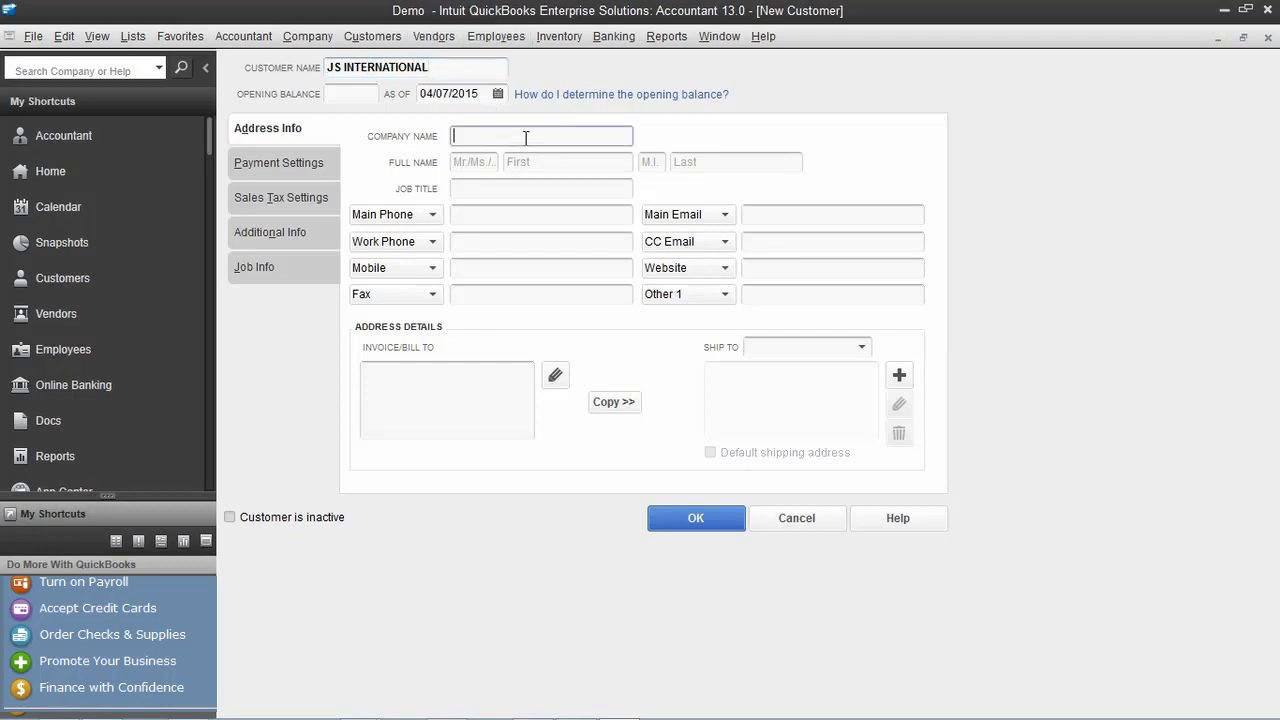
{"action": "type", "text": "JS INTERNATIONAL"}
Enter the customer's main and work phone numbers, main e-mail, and a Dubai billing address
{"action": "left_click", "coordinate": [487, 214]}
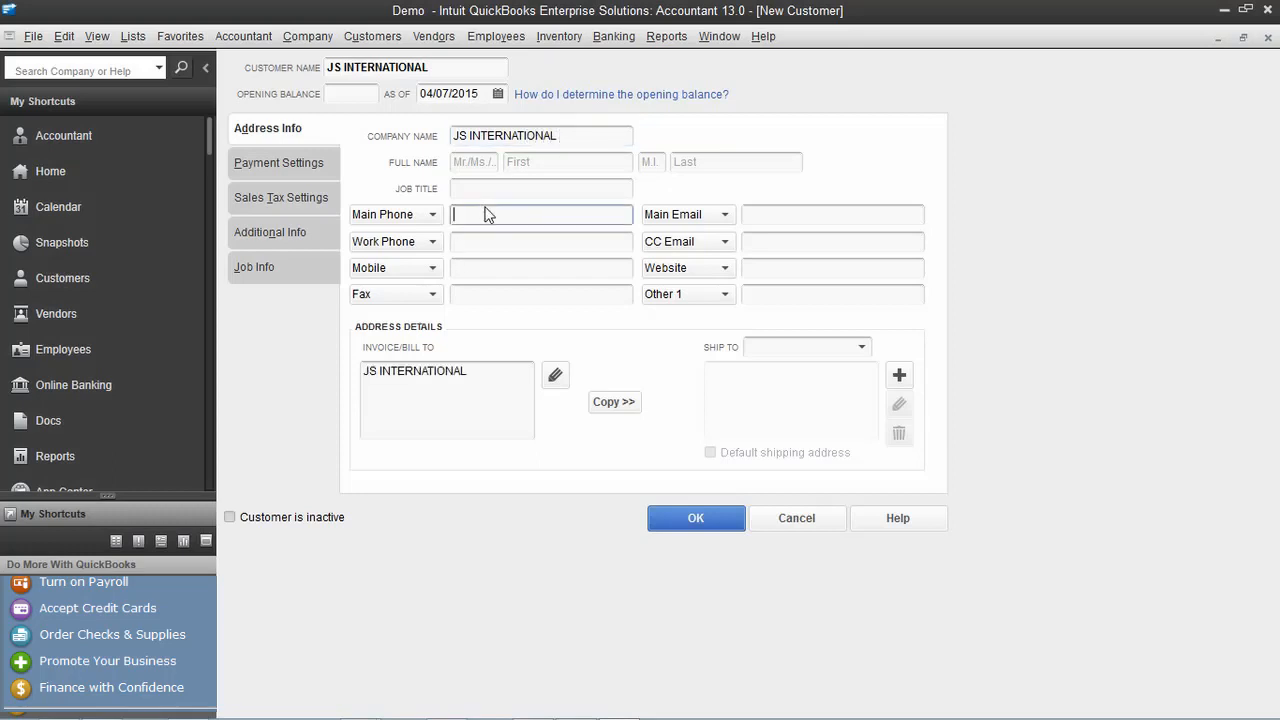
{"action": "left_click", "coordinate": [470, 246]}
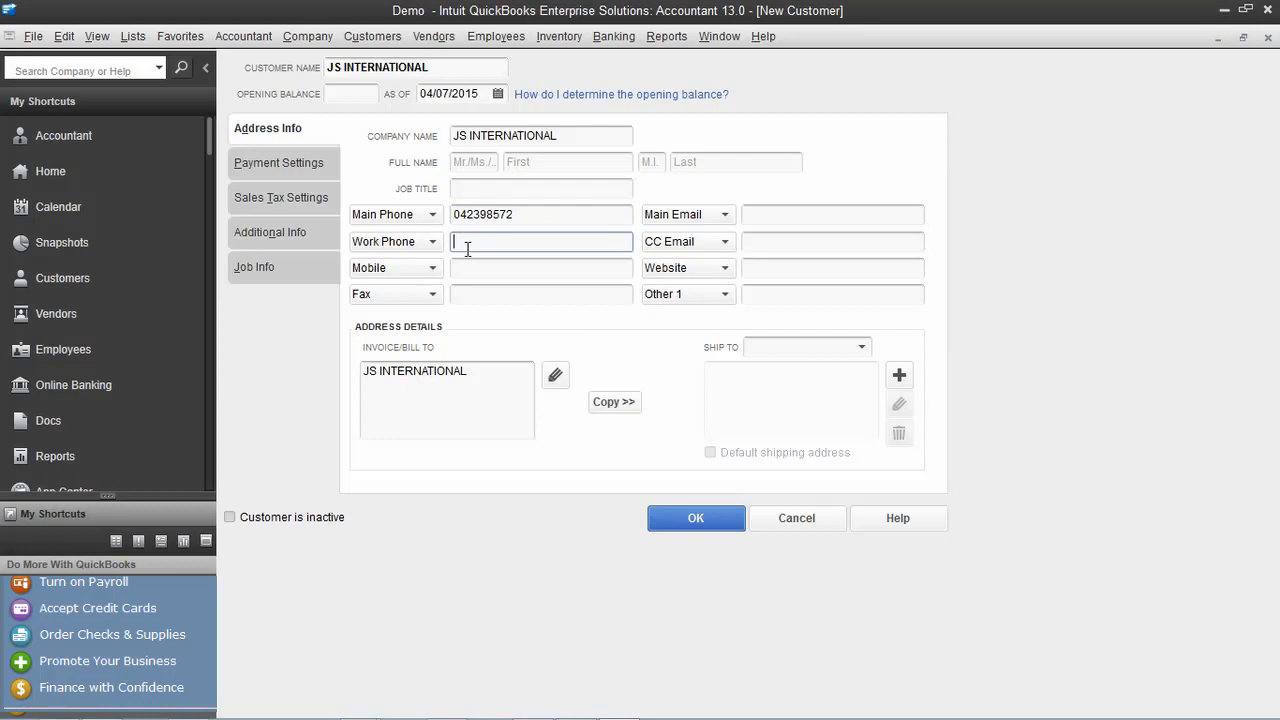
{"action": "left_click", "coordinate": [844, 212]}
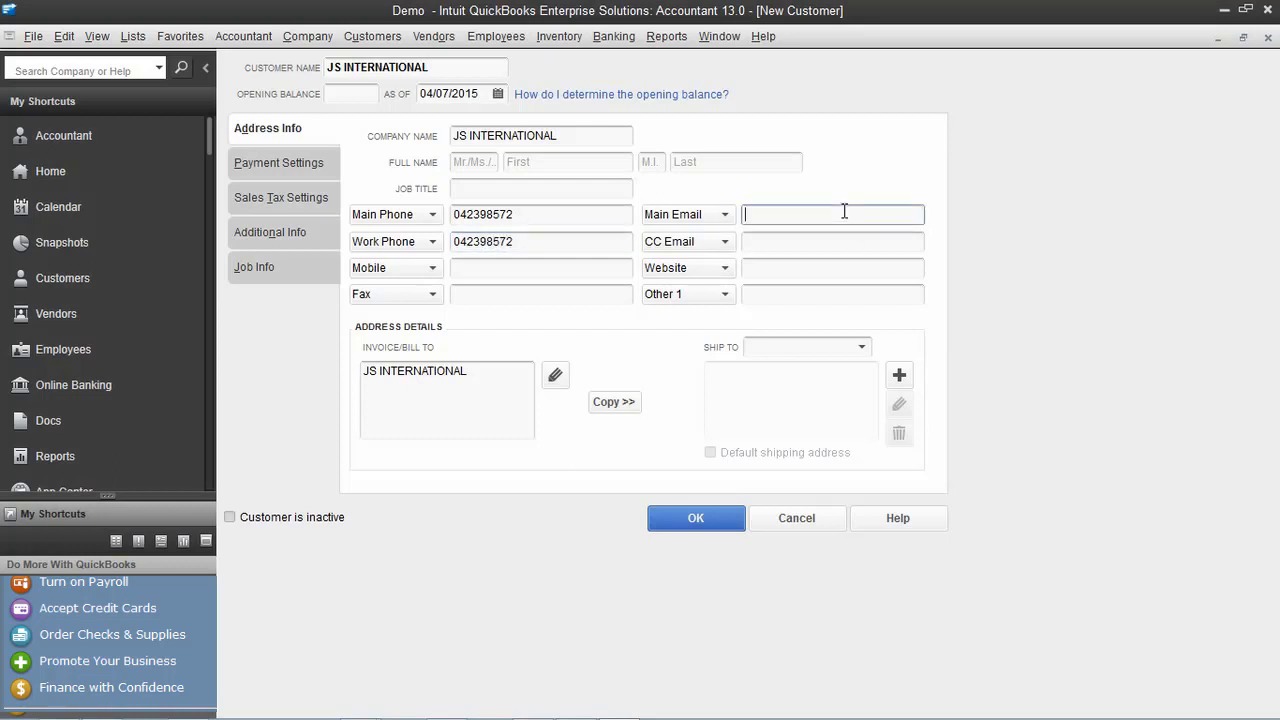
{"action": "left_click", "coordinate": [484, 370]}
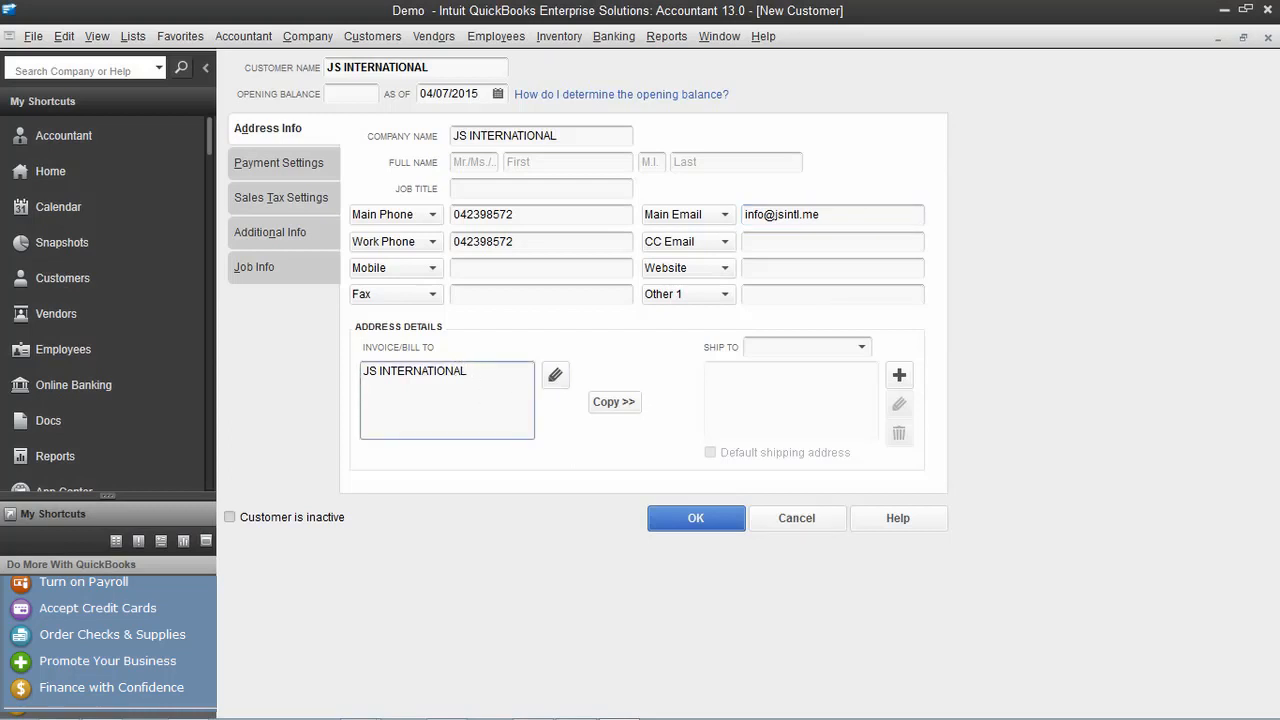
{"action": "type", "text": "DUBAI"}
Copy the billing address to shipping with city DUBAI, then save customer JS INTERNATIONAL
{"action": "left_click", "coordinate": [608, 404]}
{"action": "double_click", "coordinate": [740, 251]}
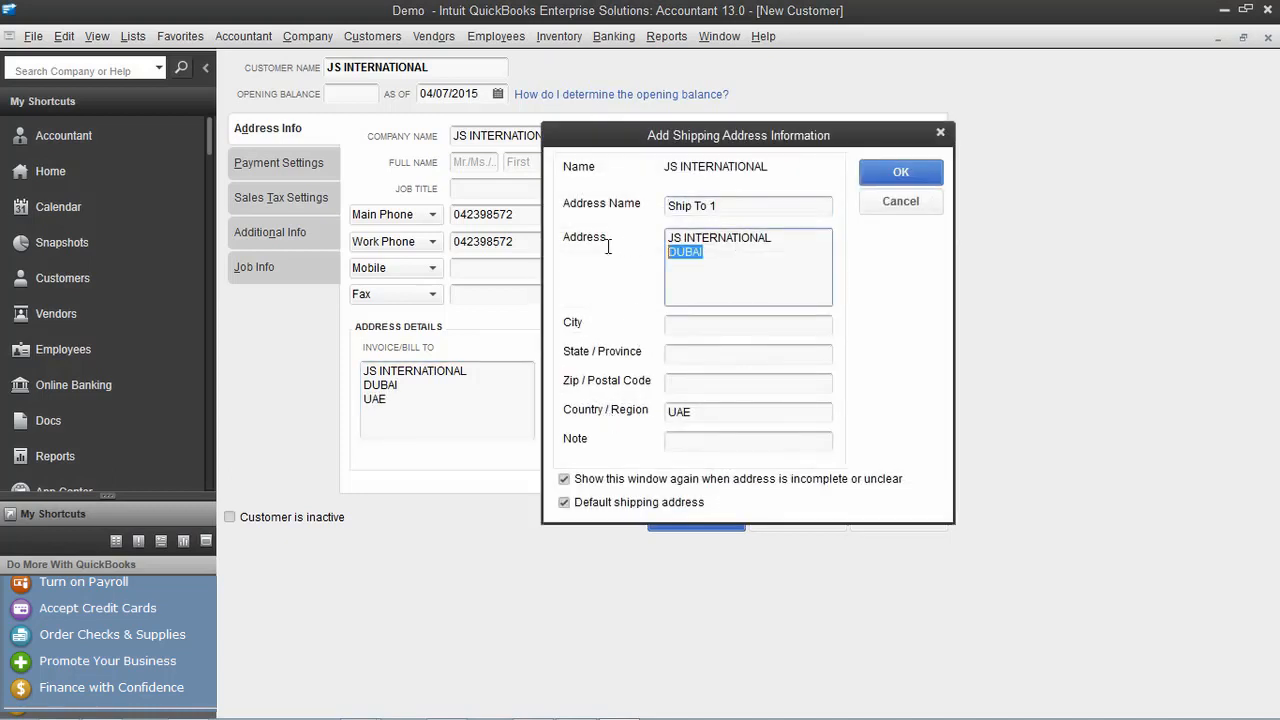
{"action": "left_click", "coordinate": [722, 323]}
{"action": "key", "text": "ctrl+v"}
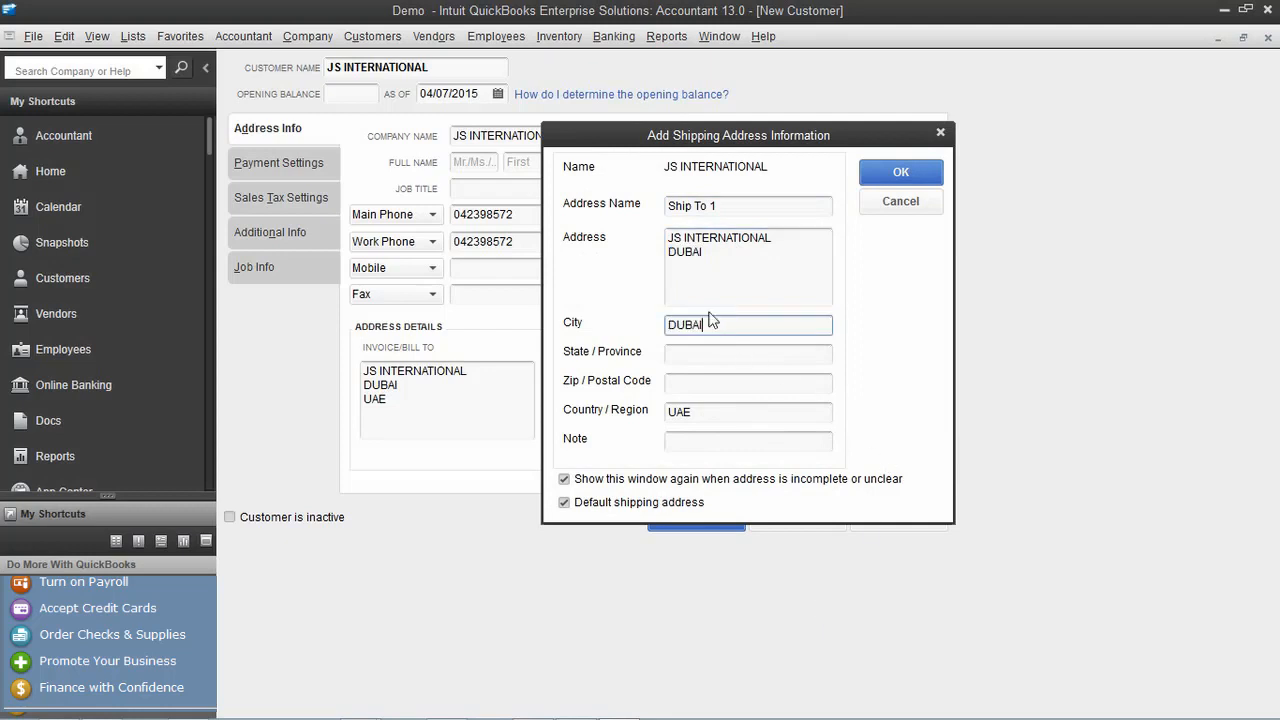
{"action": "left_click", "coordinate": [722, 253]}
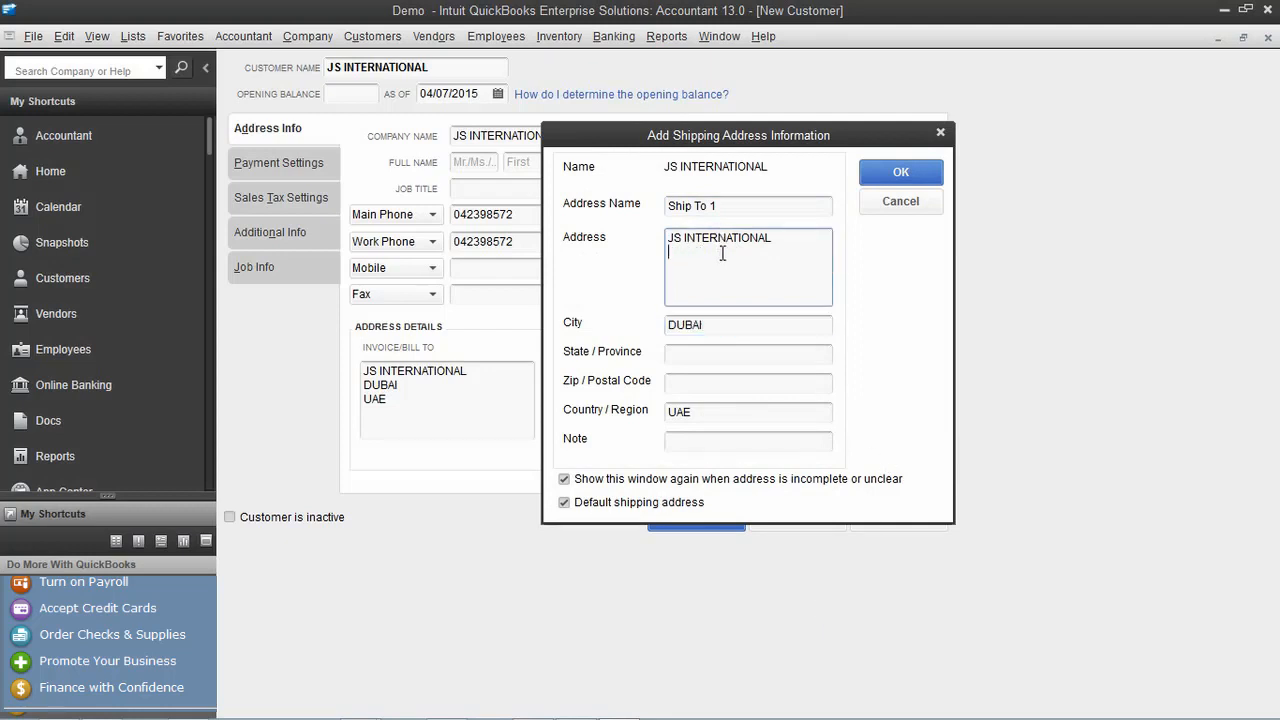
{"action": "left_click", "coordinate": [900, 175]}
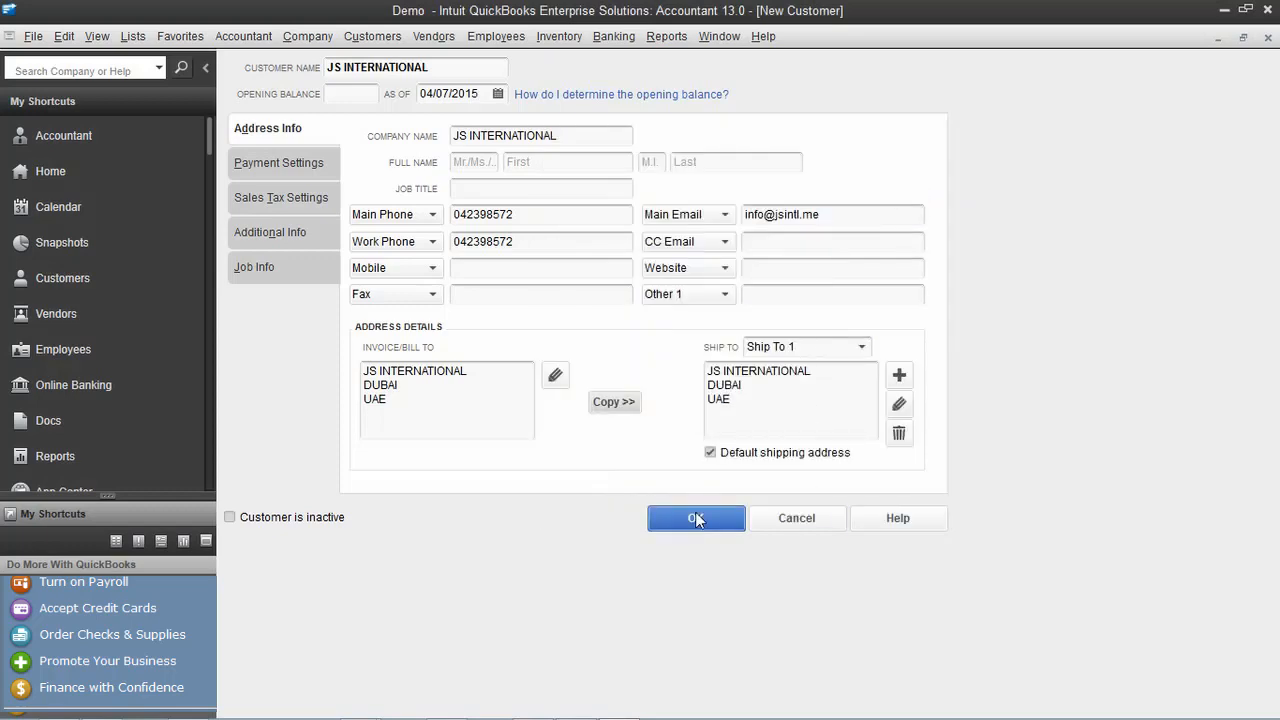
{"action": "left_click", "coordinate": [695, 518]}
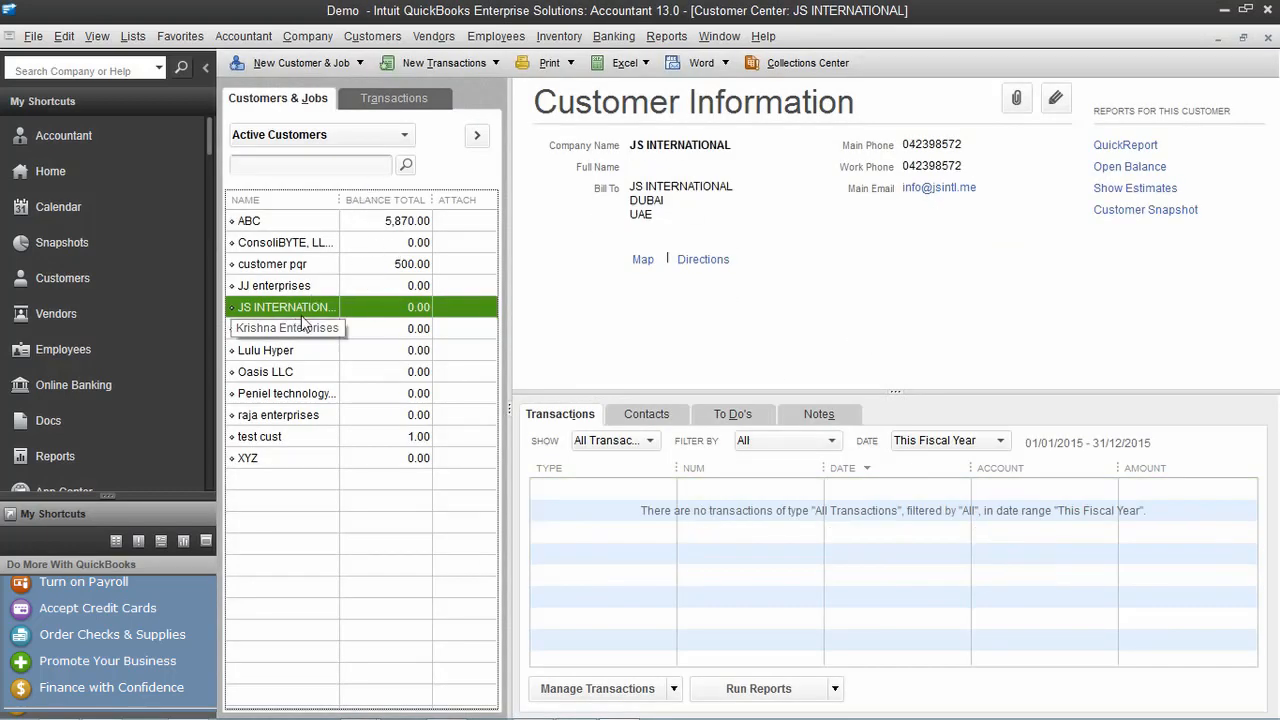
{"action": "left_click", "coordinate": [1268, 37]}
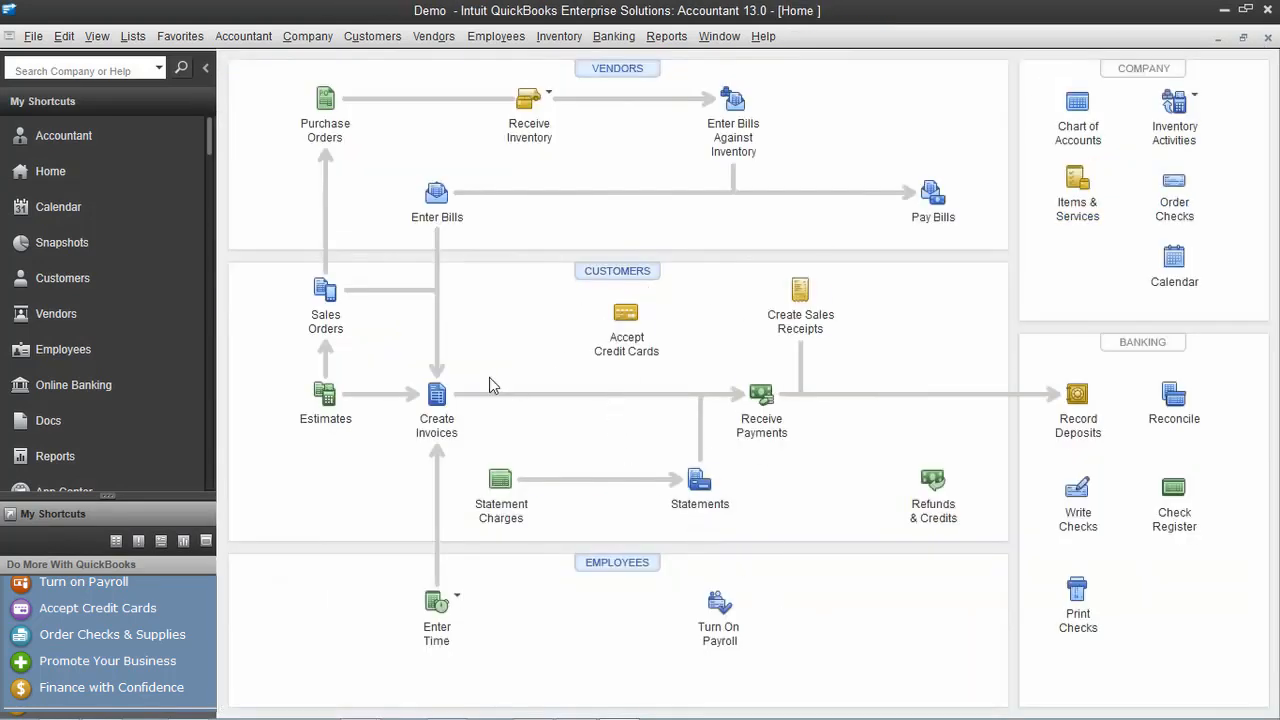
Save sales order 3 for JS INTERNATIONAL: 5 QUICK BOOKS PRO at 100.00, totalling 500.00
{"action": "left_click", "coordinate": [317, 292]}
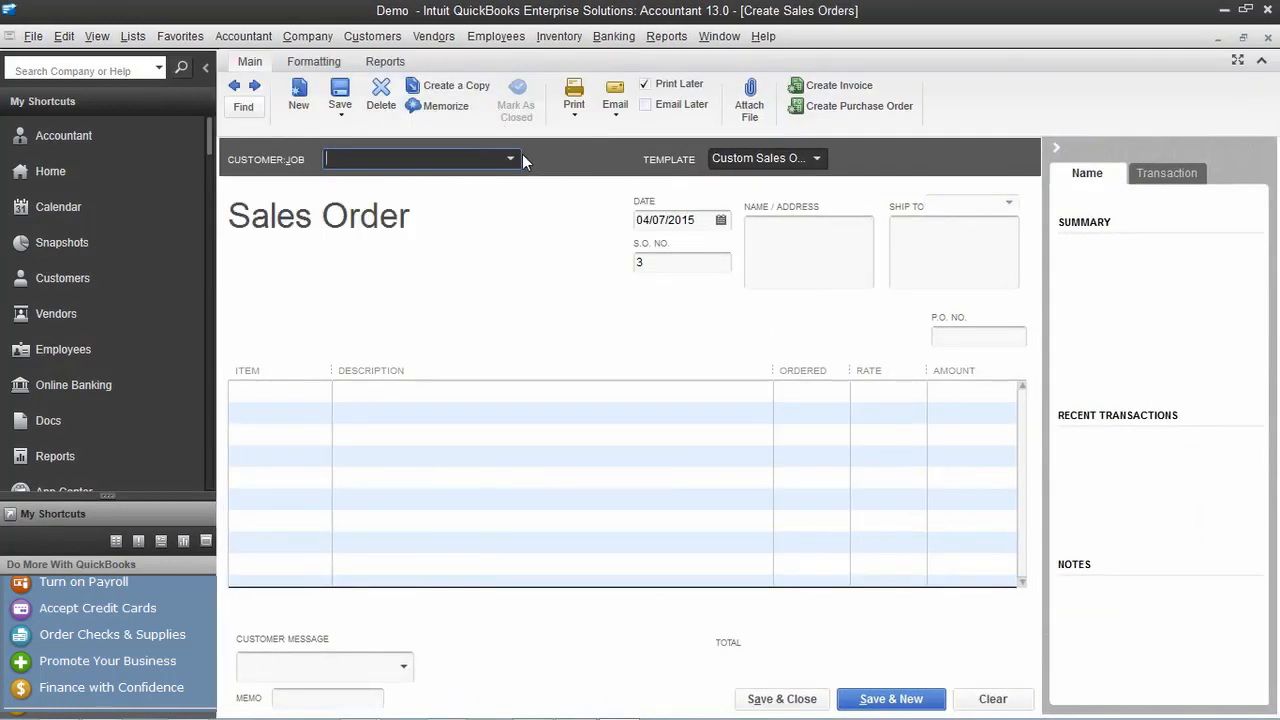
{"action": "left_click", "coordinate": [510, 159]}
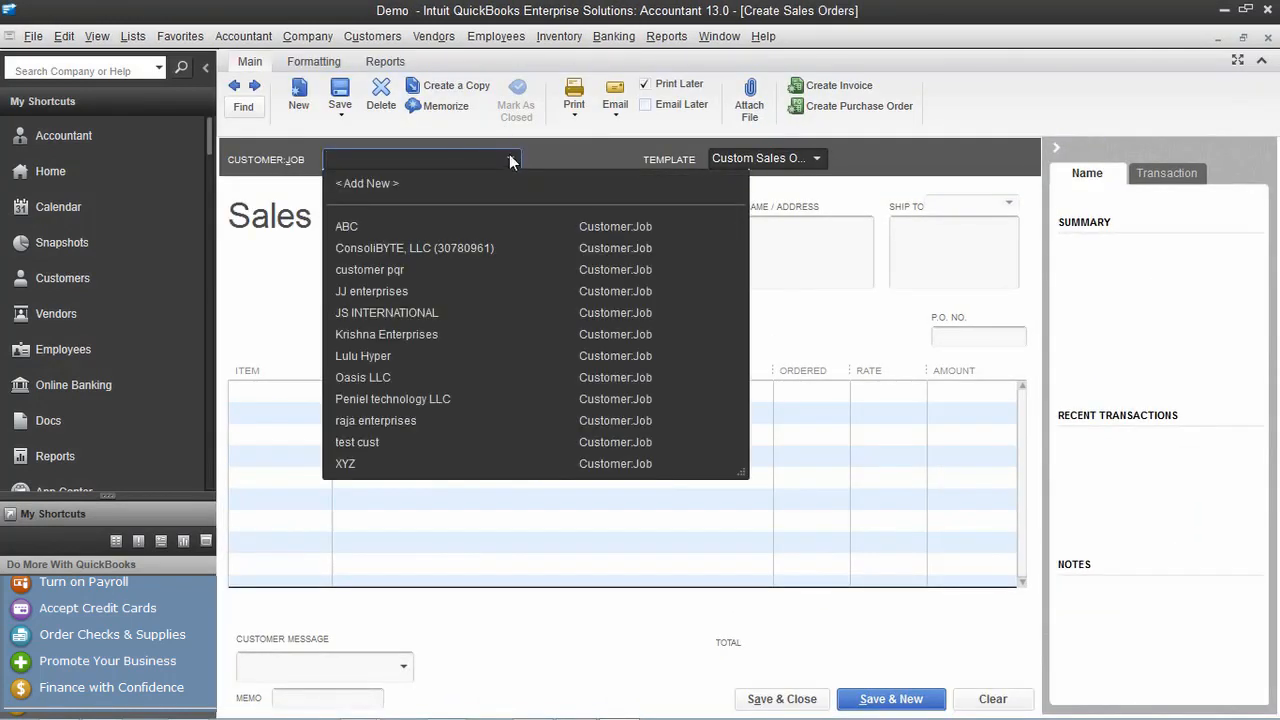
{"action": "left_click", "coordinate": [466, 310]}
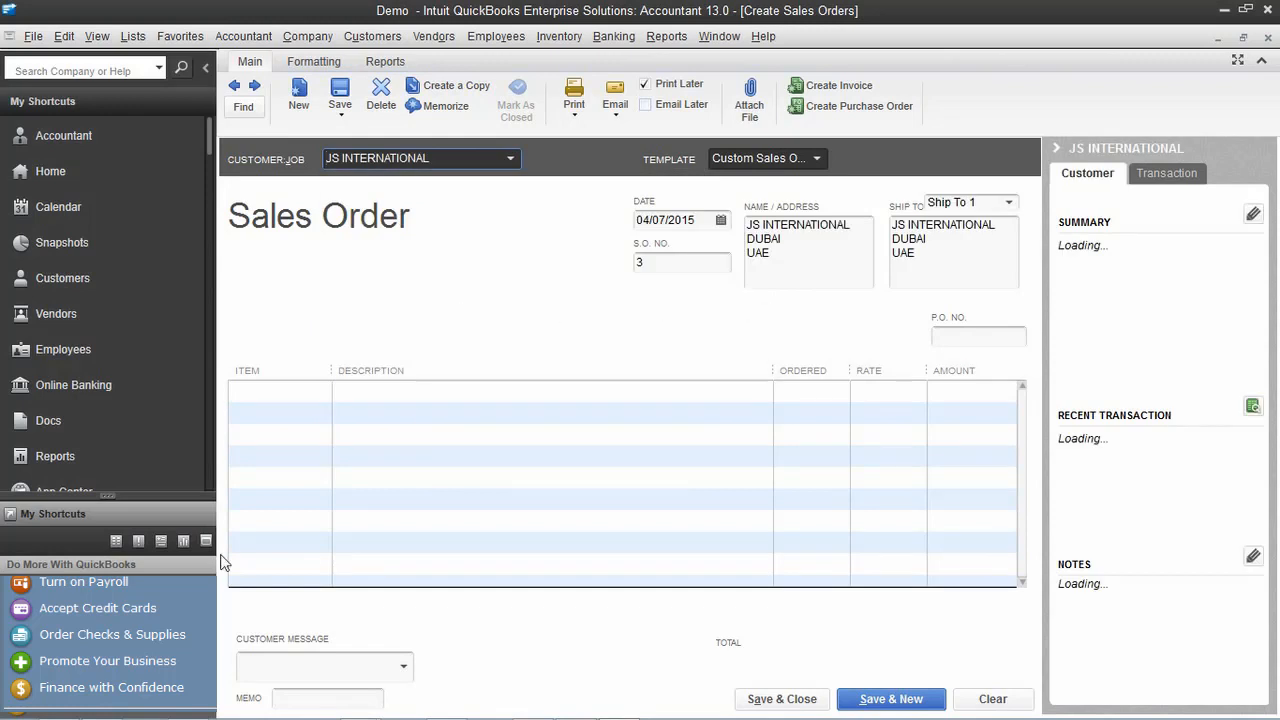
{"action": "left_click", "coordinate": [310, 420]}
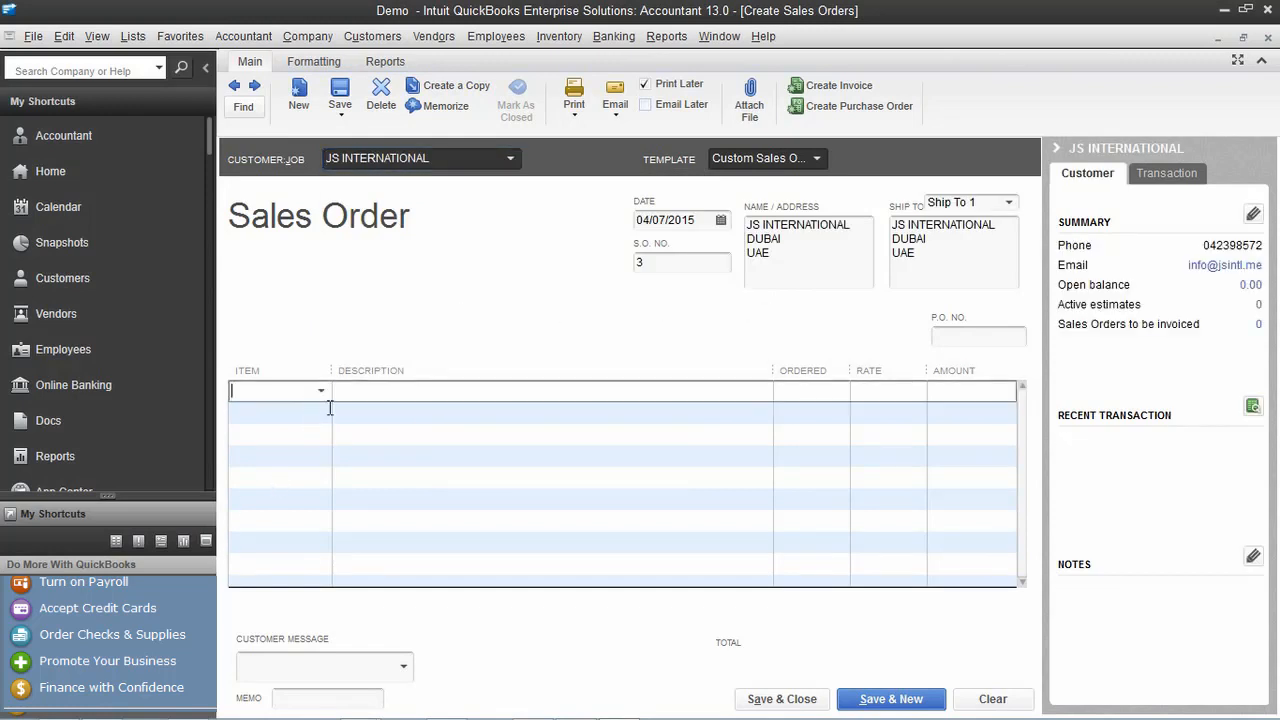
{"action": "type", "text": "q"}
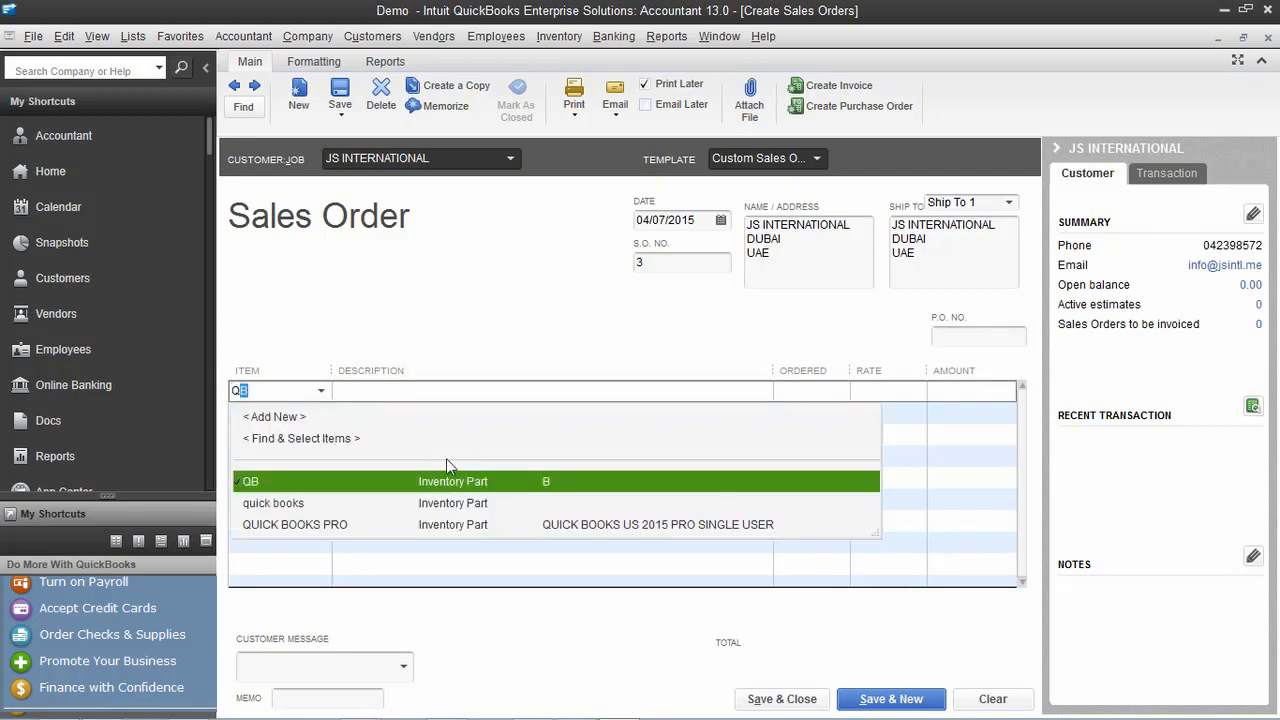
{"action": "left_click", "coordinate": [449, 521]}
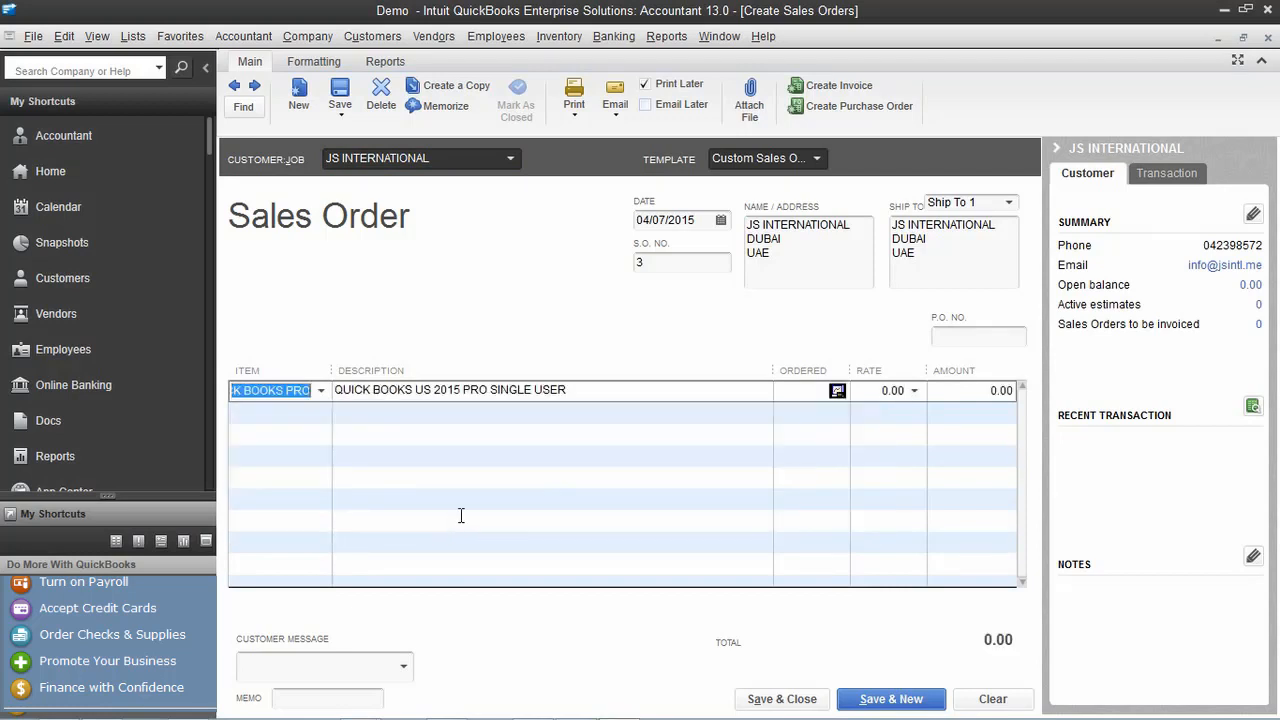
{"action": "left_click", "coordinate": [812, 393]}
{"action": "type", "text": "5"}
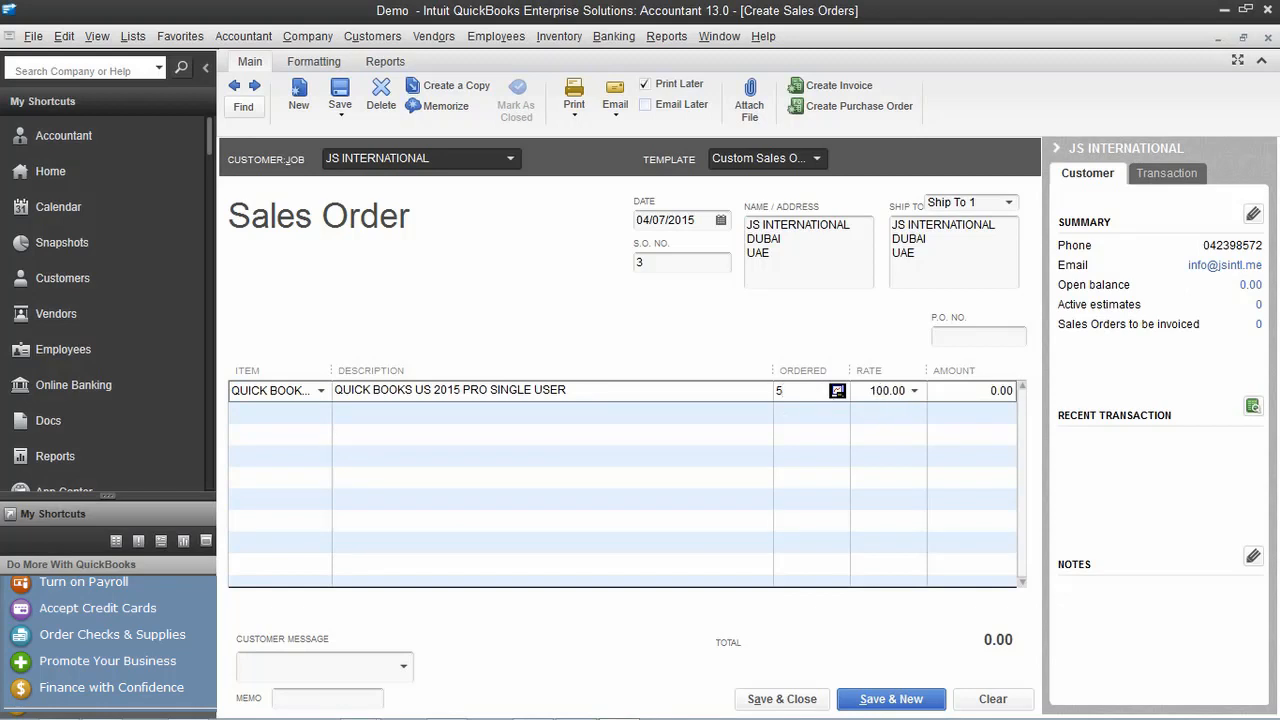
{"action": "left_click", "coordinate": [985, 453]}
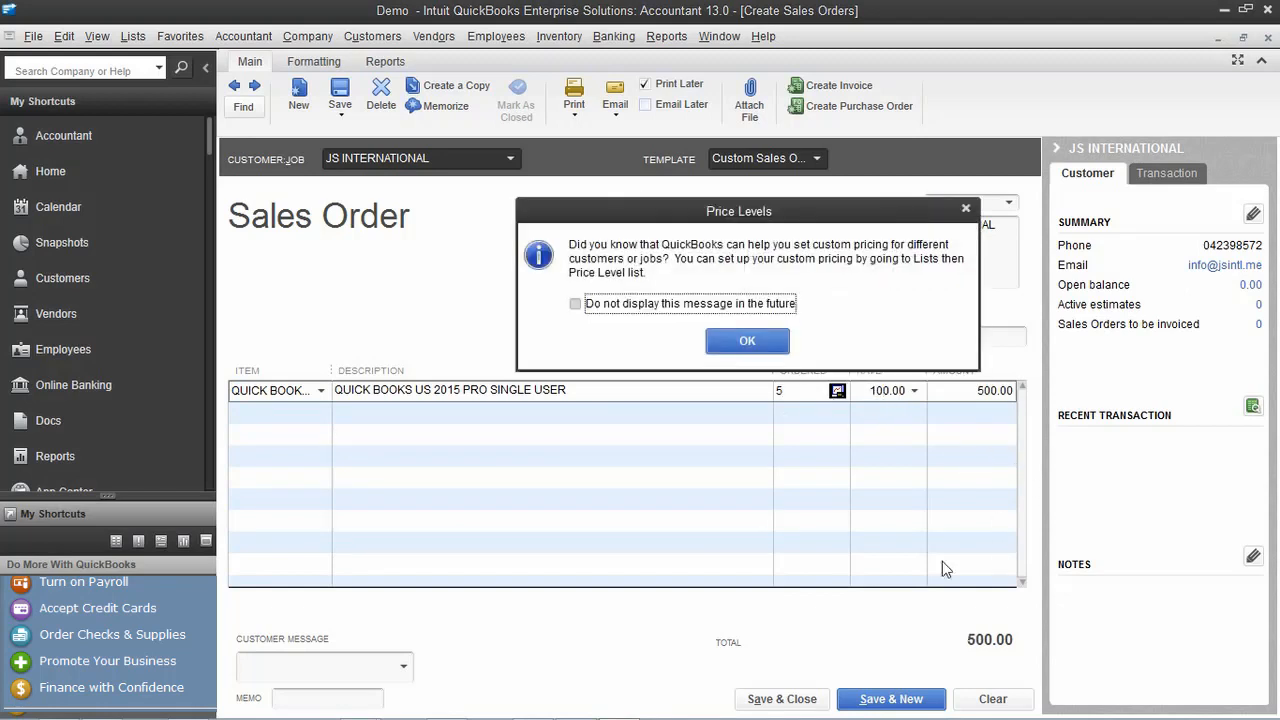
{"action": "left_click", "coordinate": [737, 340]}
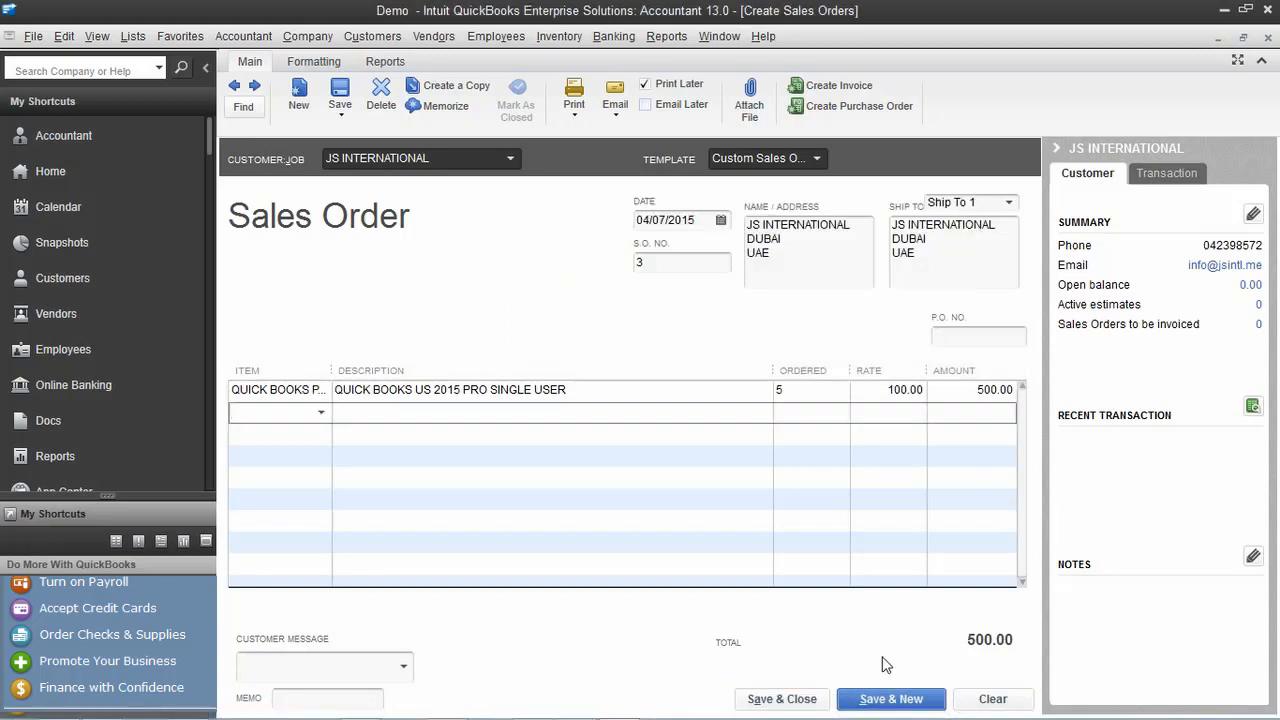
{"action": "left_click", "coordinate": [902, 698]}
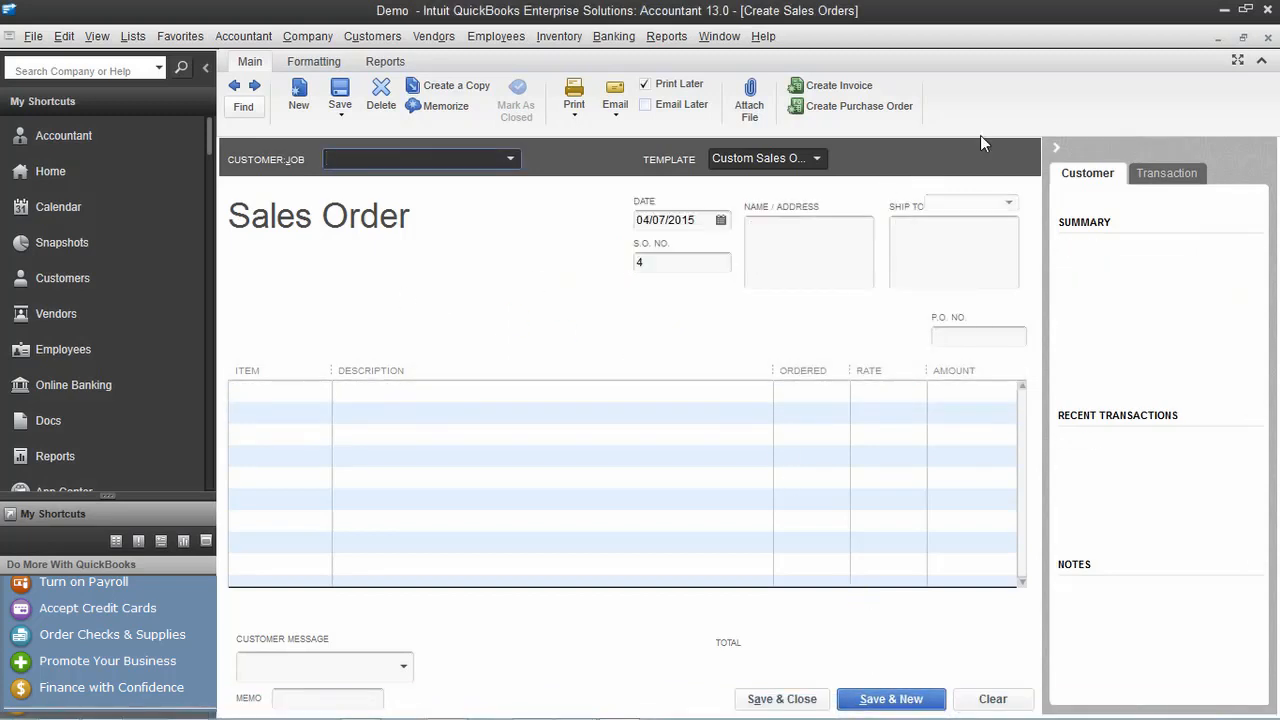
{"action": "left_click", "coordinate": [1270, 39]}
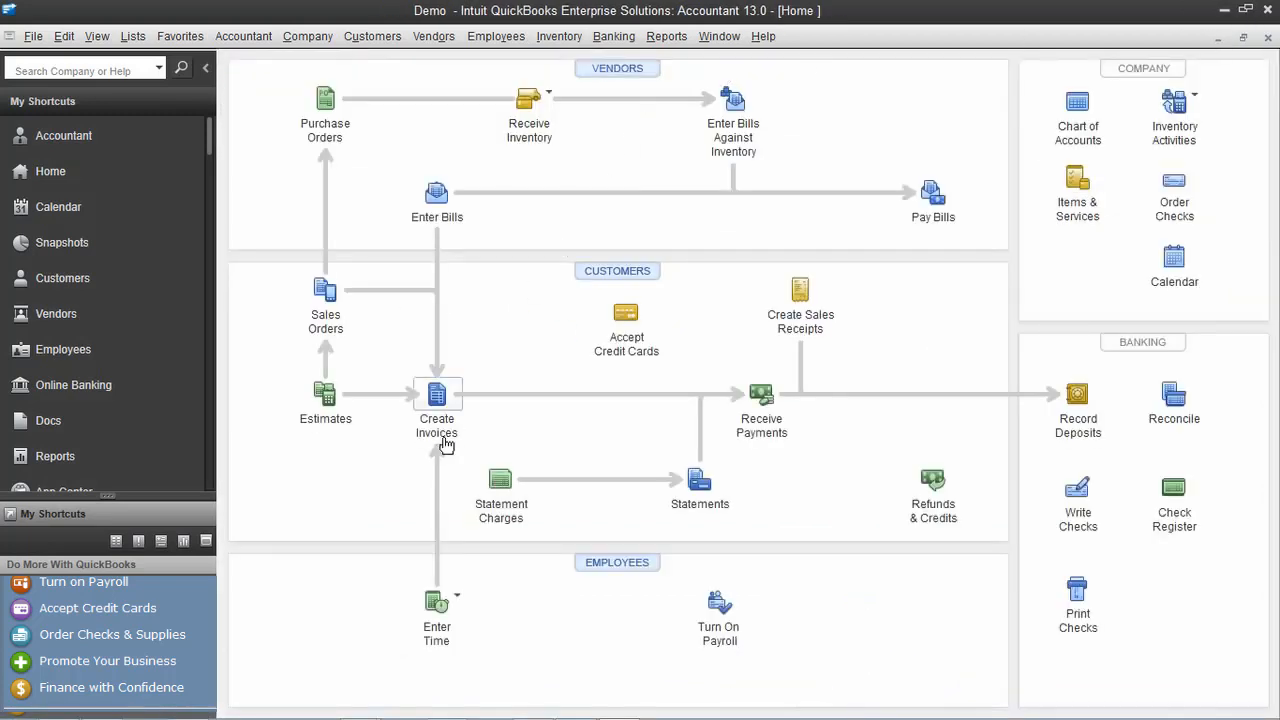
Save invoice 9 for JS INTERNATIONAL covering all items on sales order 3 (500.00)
{"action": "left_click", "coordinate": [438, 398]}
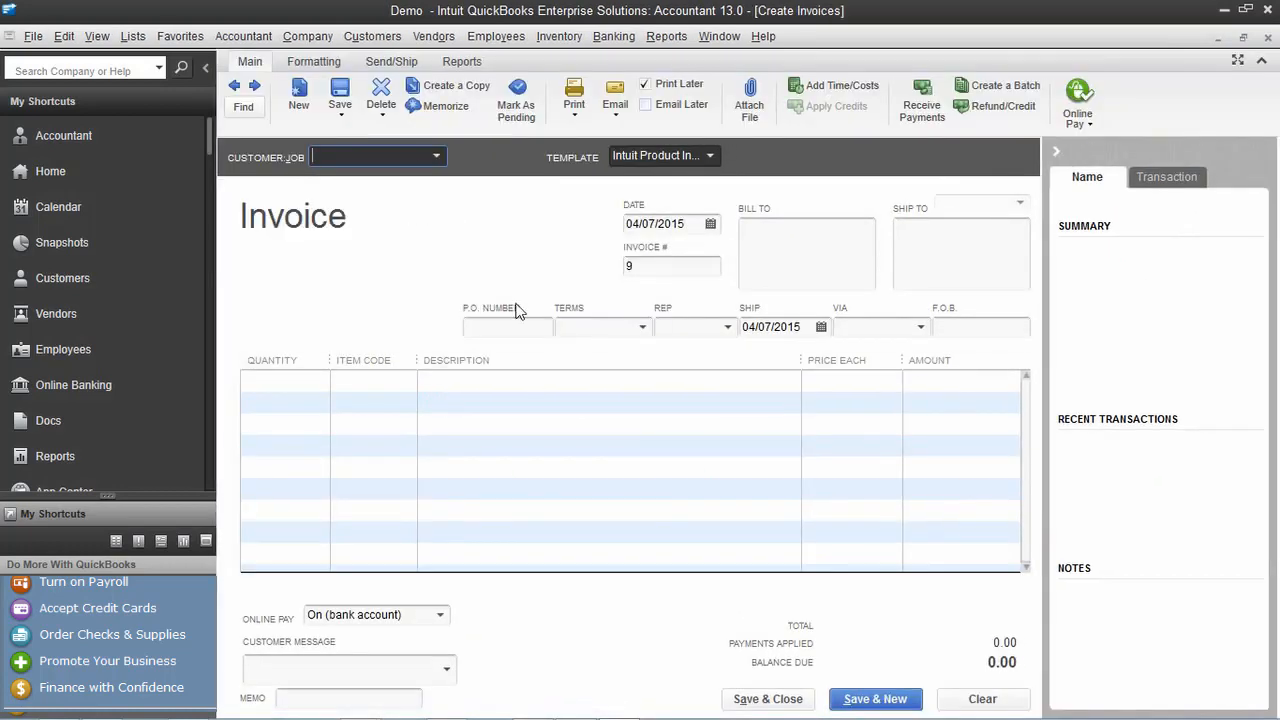
{"action": "left_click", "coordinate": [436, 156]}
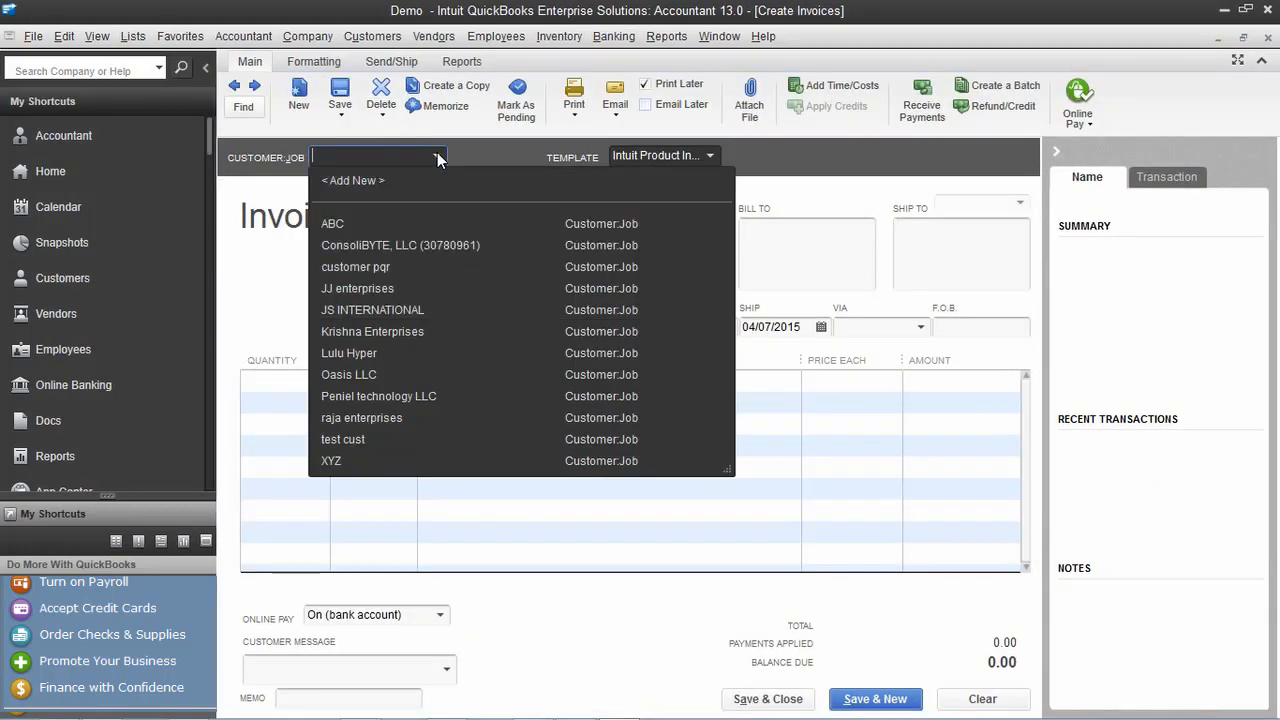
{"action": "left_click", "coordinate": [384, 314]}
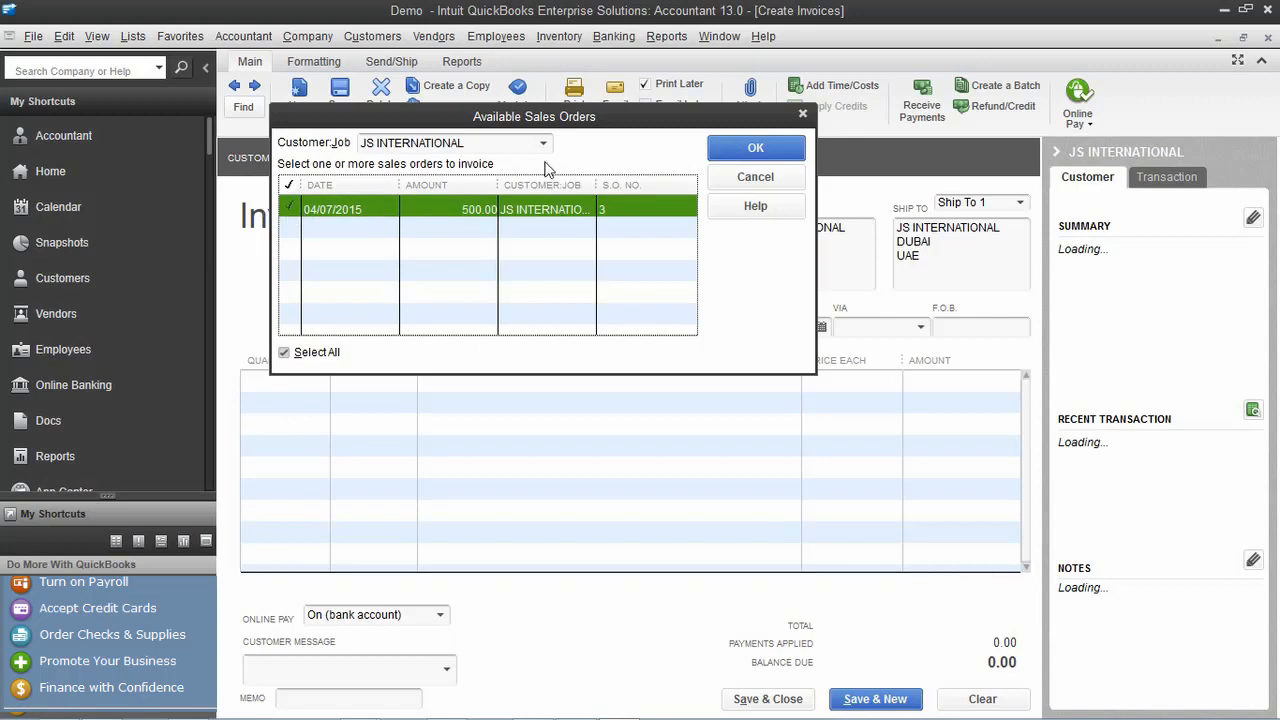
{"action": "left_click", "coordinate": [755, 148]}
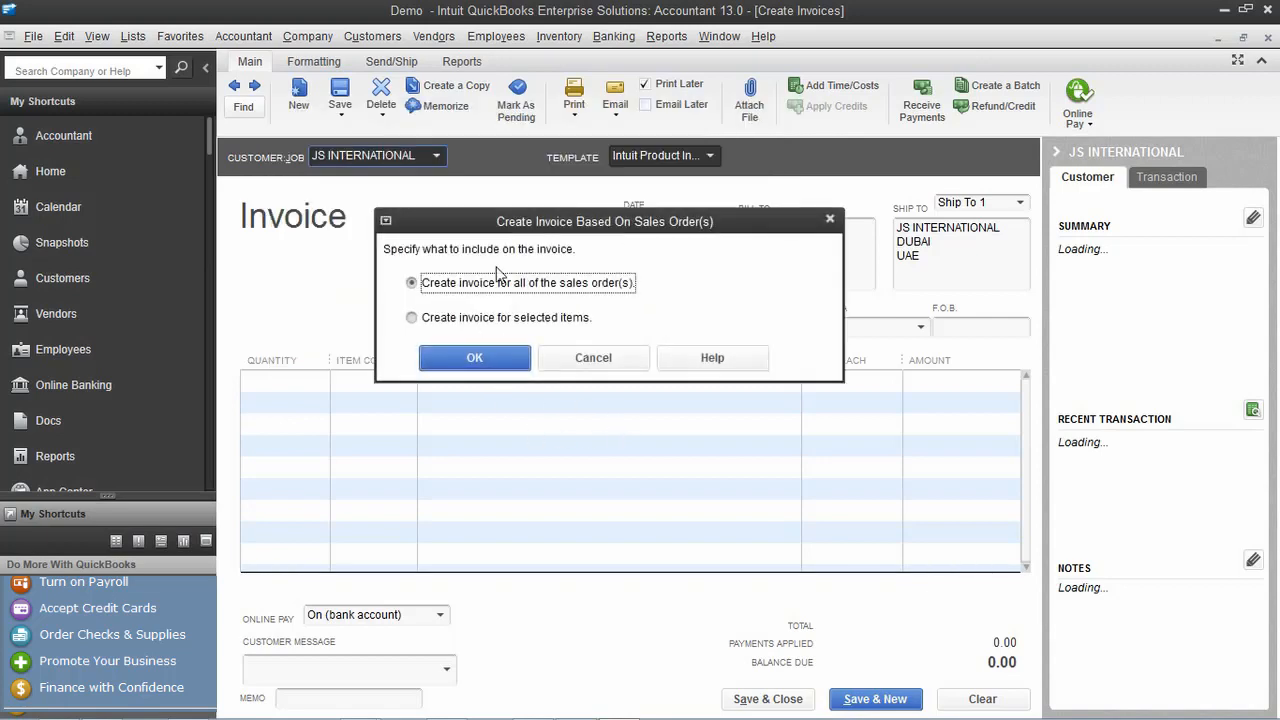
{"action": "left_click", "coordinate": [478, 360]}
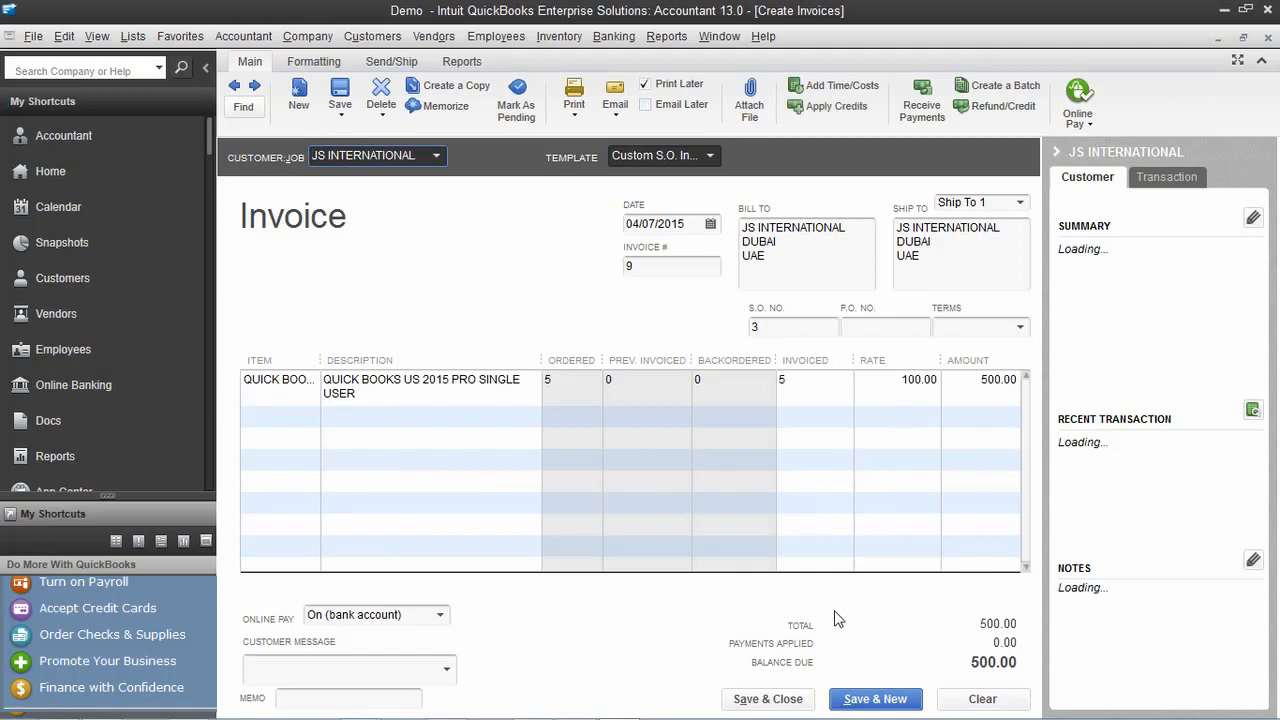
{"action": "left_click", "coordinate": [893, 701]}
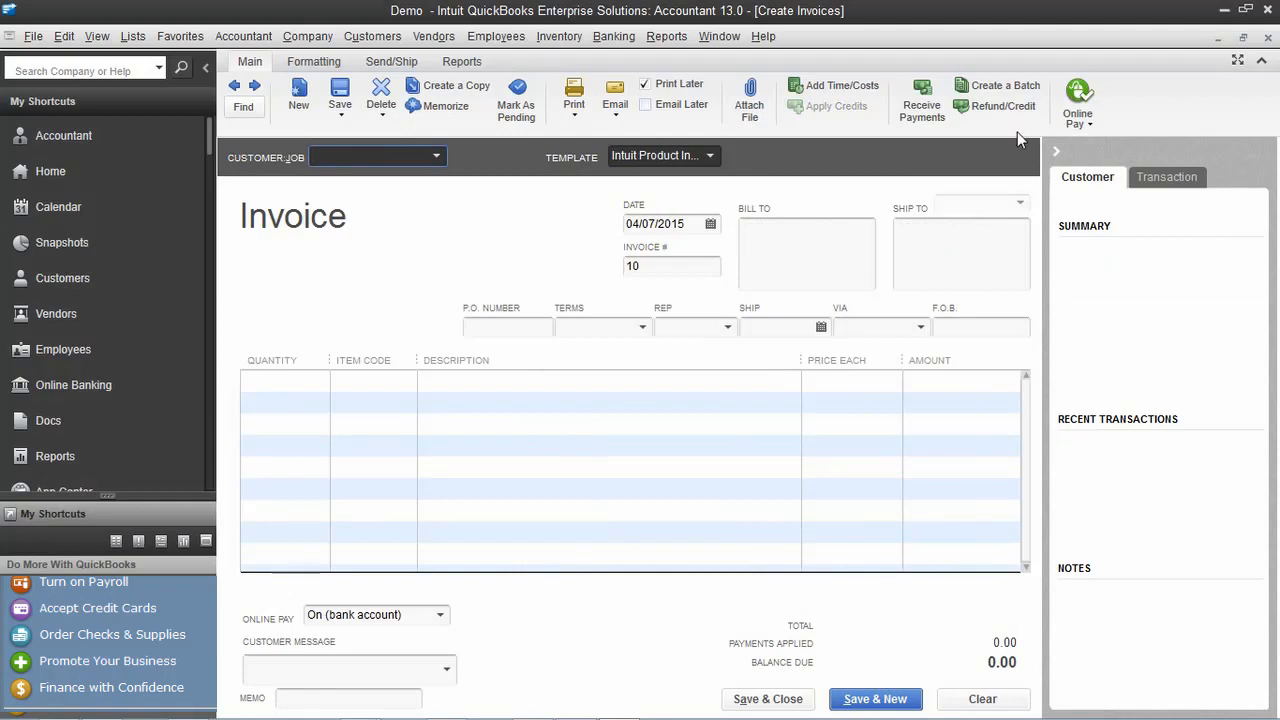
{"action": "left_click", "coordinate": [1267, 36]}
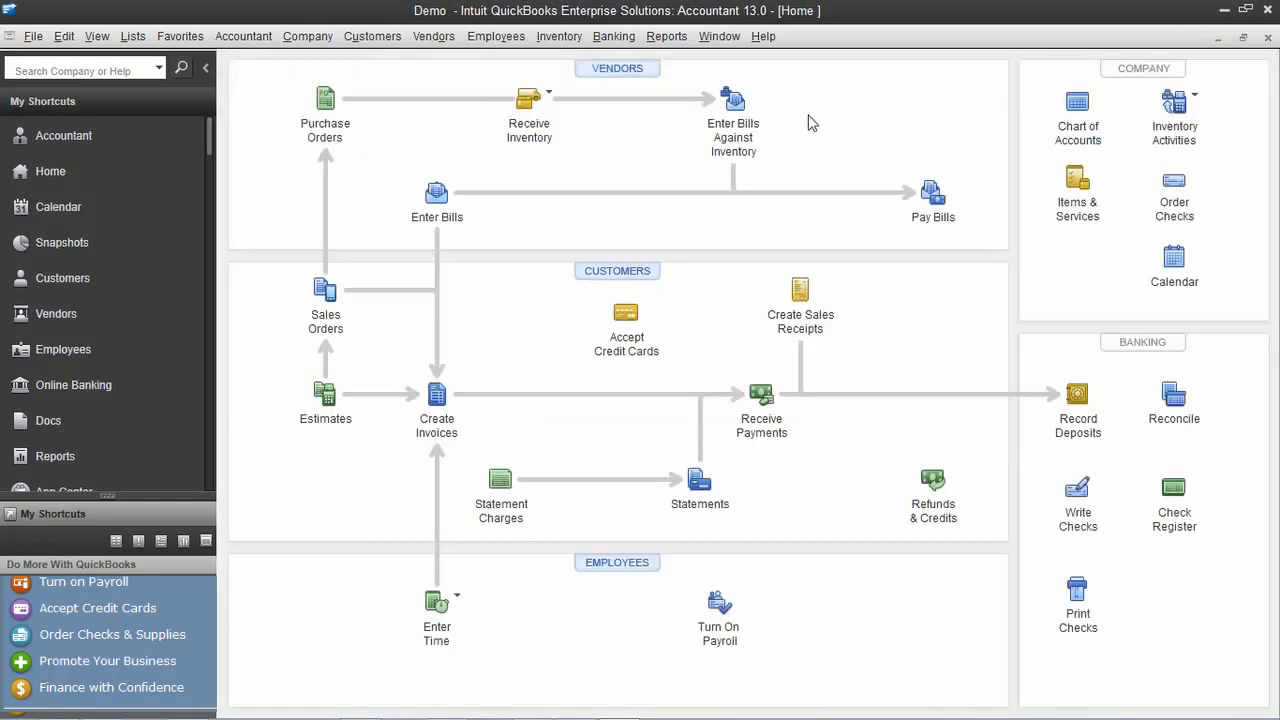
Apply JS INTERNATIONAL's 500.00 payment to invoice 9 and save it
{"action": "left_click", "coordinate": [750, 400]}
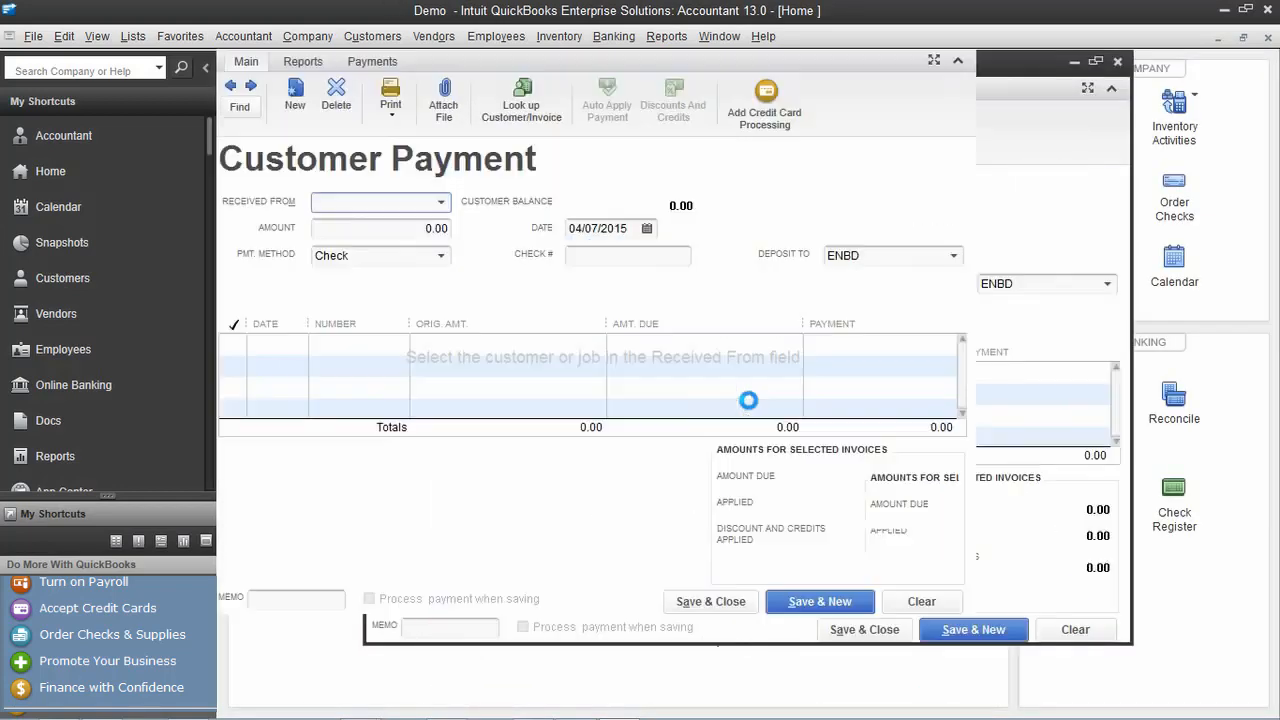
{"action": "left_click", "coordinate": [447, 204]}
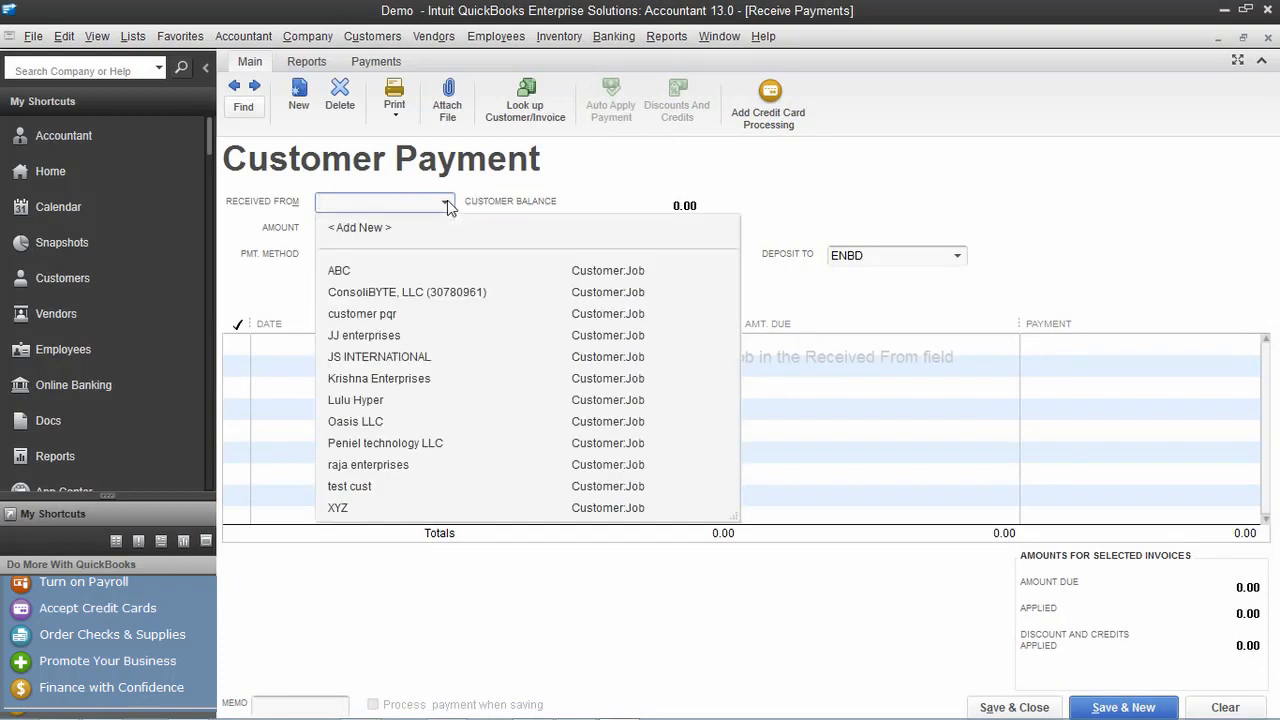
{"action": "left_click", "coordinate": [408, 338]}
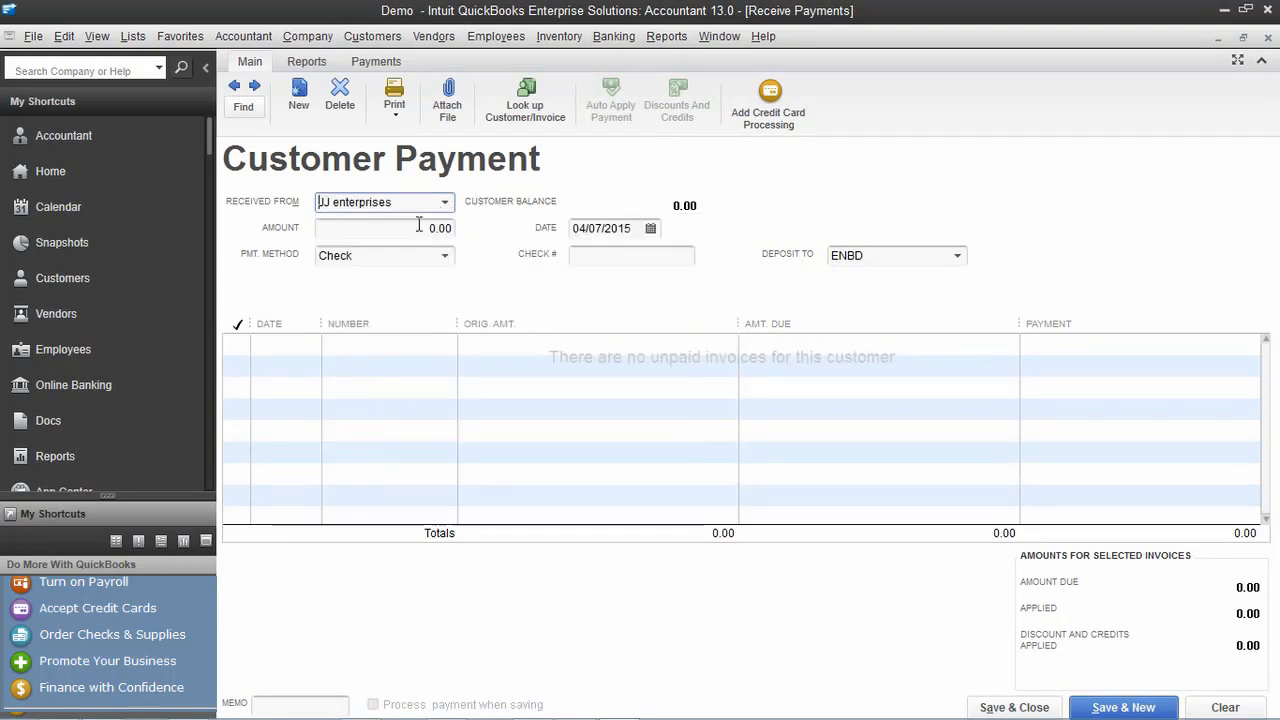
{"action": "left_click", "coordinate": [445, 203]}
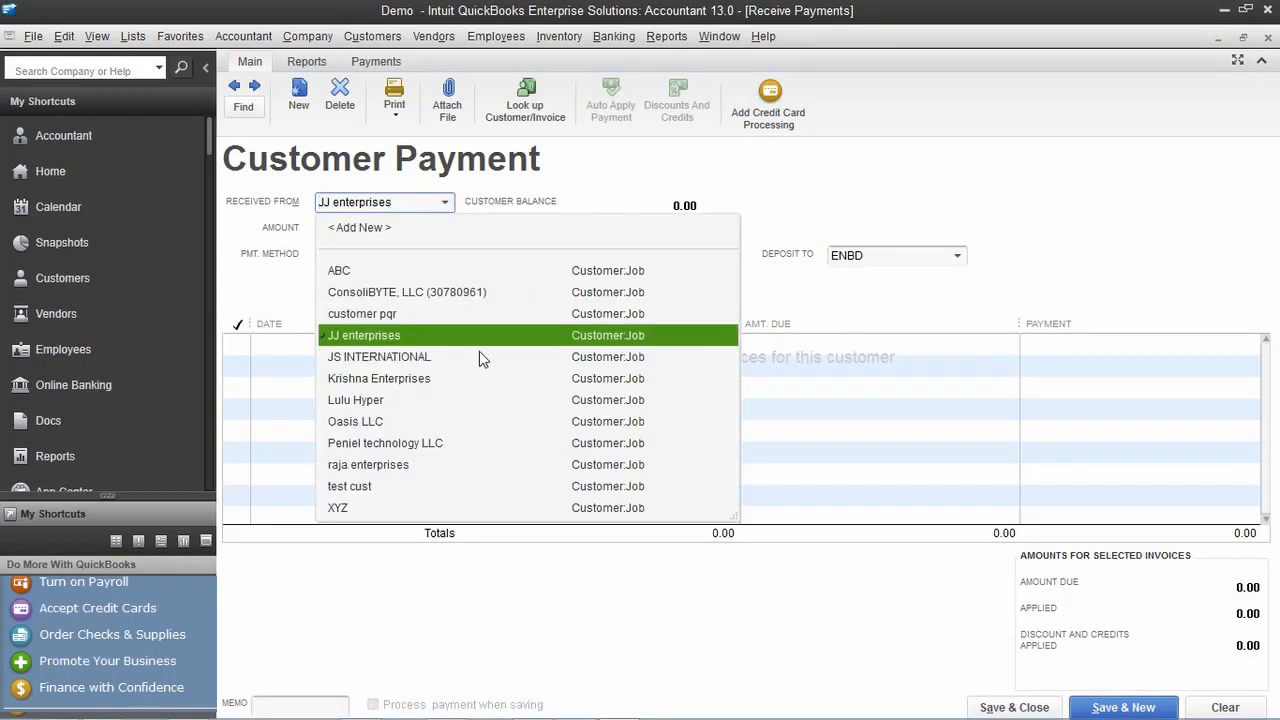
{"action": "left_click", "coordinate": [479, 355]}
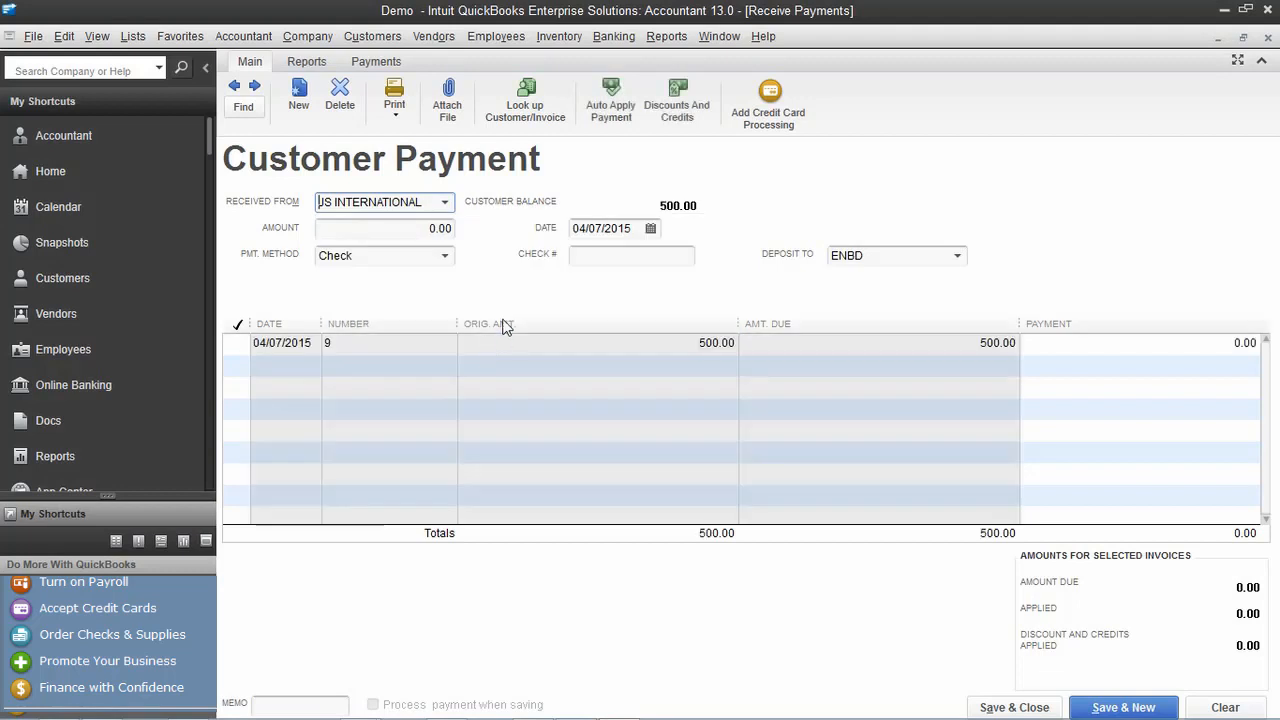
{"action": "left_click", "coordinate": [237, 344]}
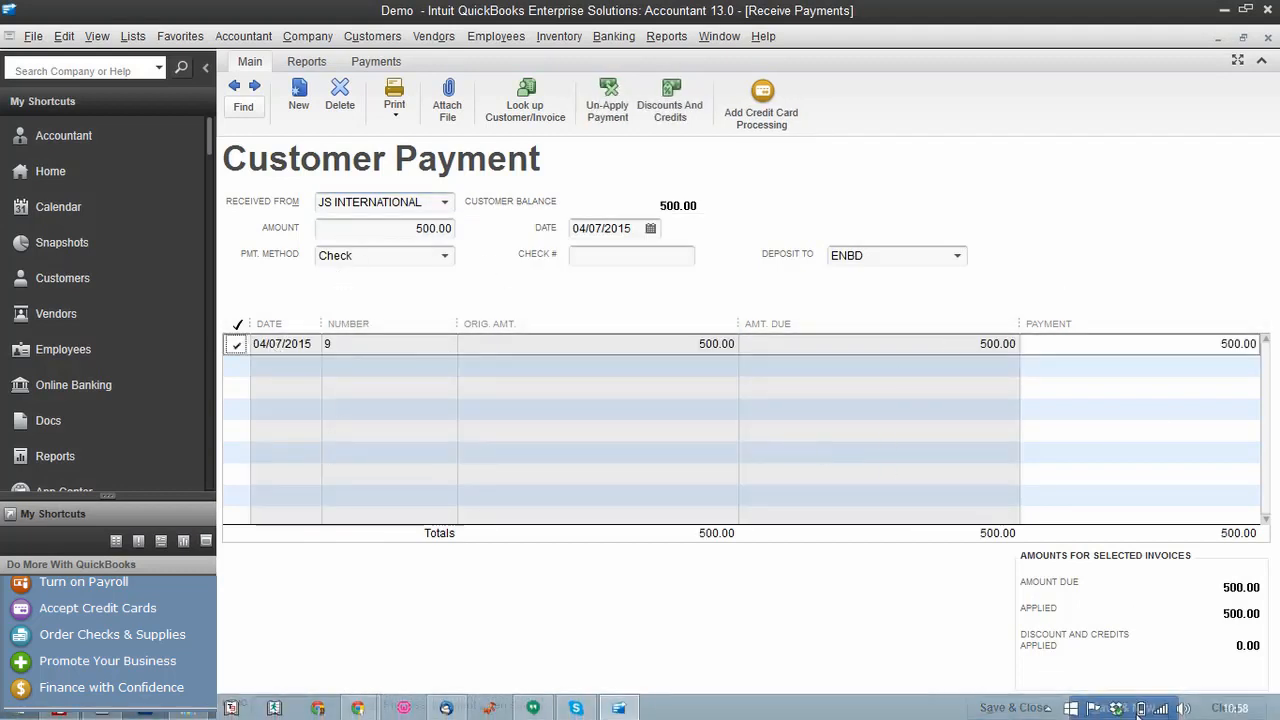
{"action": "left_click", "coordinate": [1112, 707]}
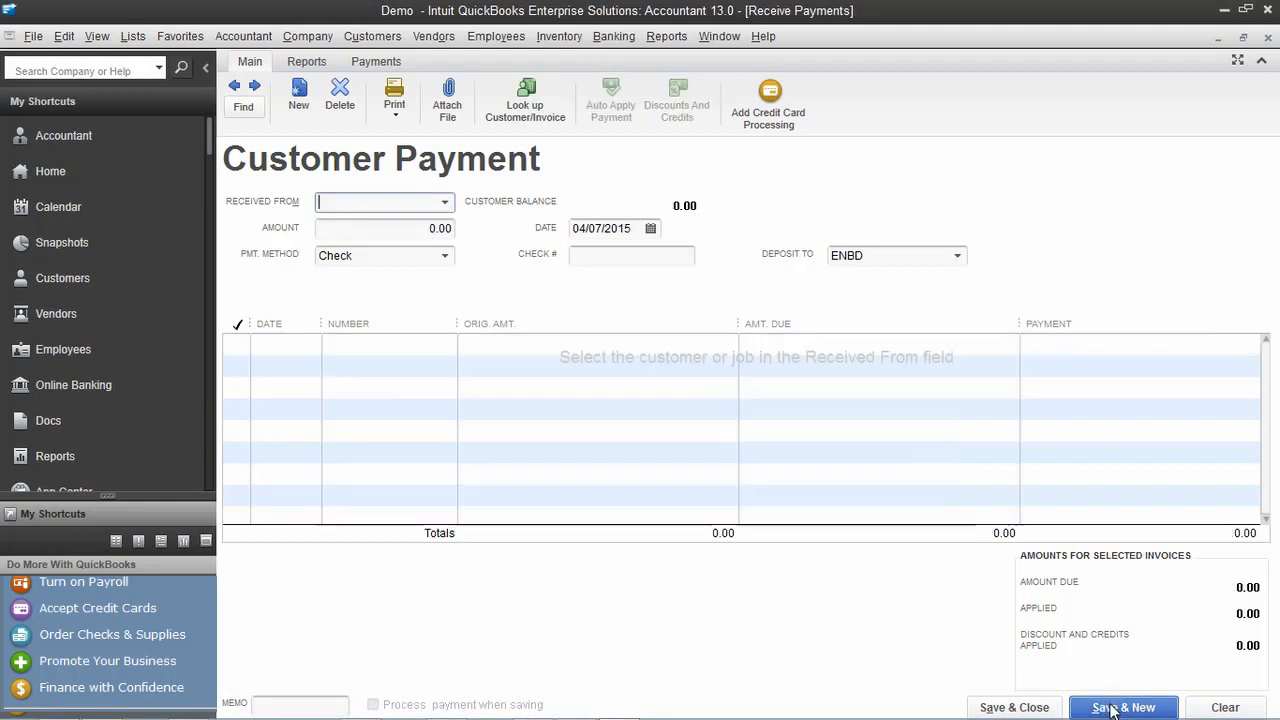
{"action": "left_click", "coordinate": [1272, 37]}
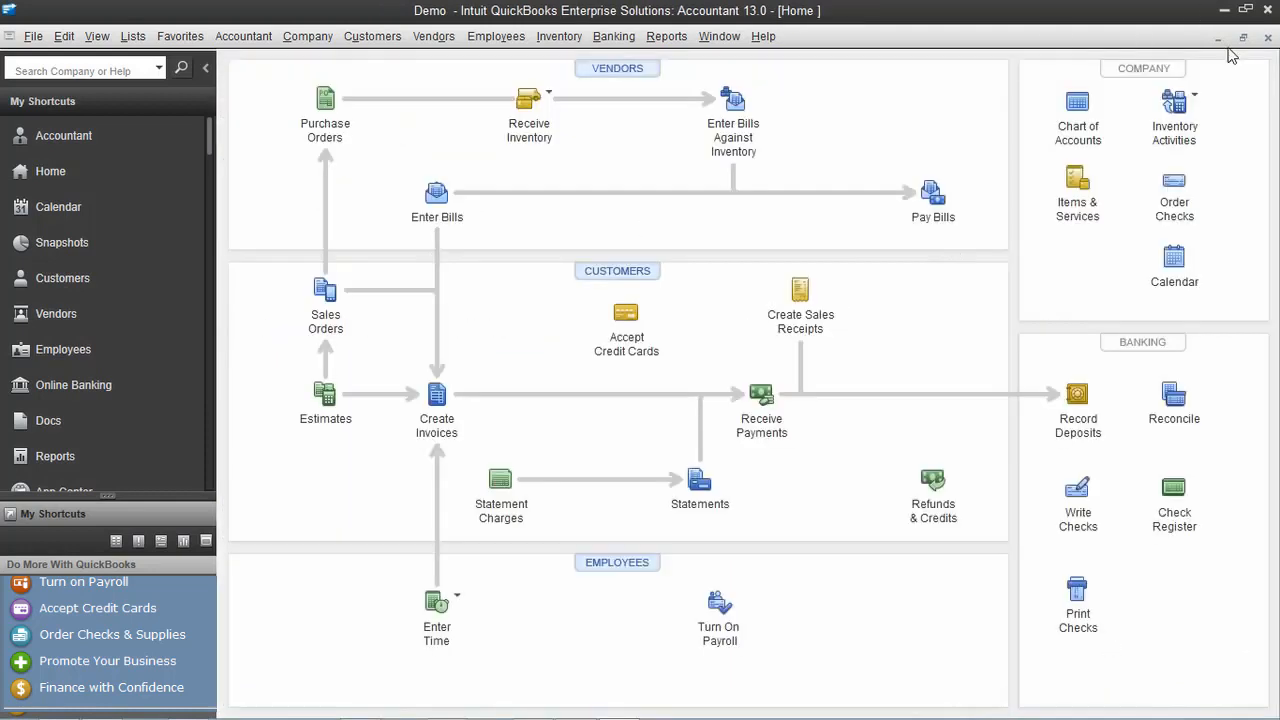
Start a sales receipt for JS INTERNATIONAL with a QUICK BOOKS PRO line item
{"action": "left_click", "coordinate": [801, 290]}
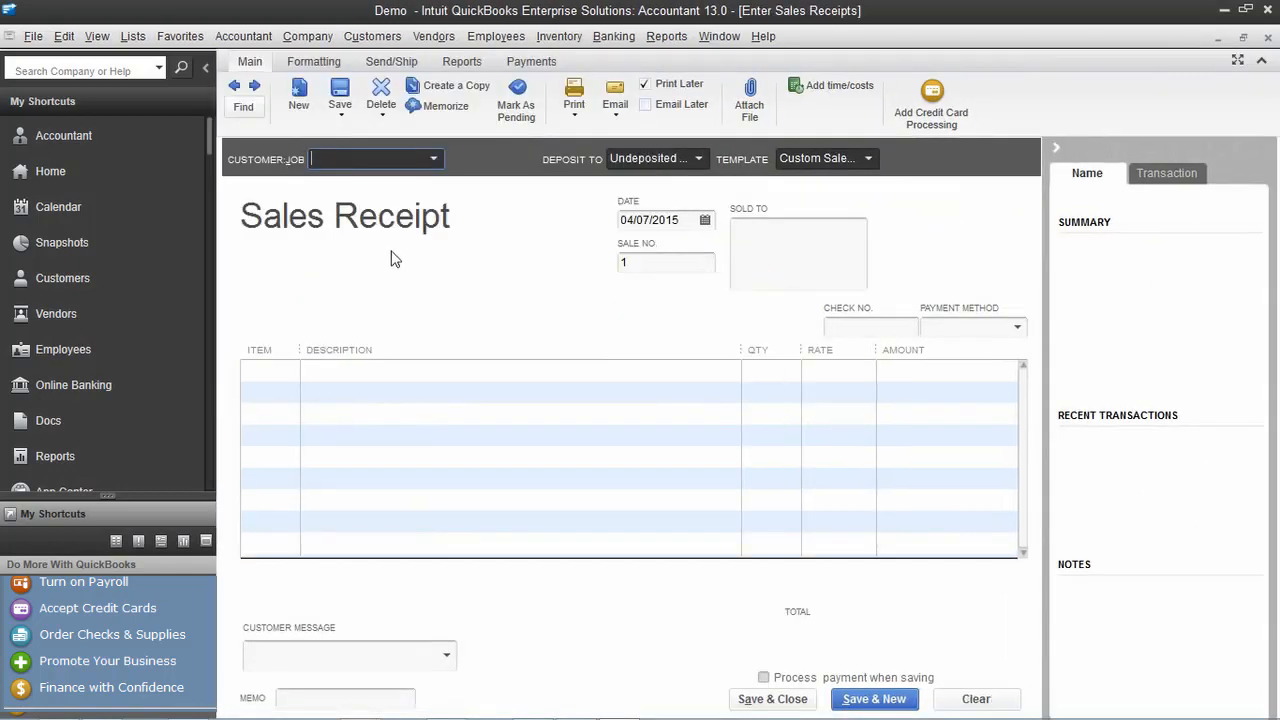
{"action": "left_click", "coordinate": [434, 159]}
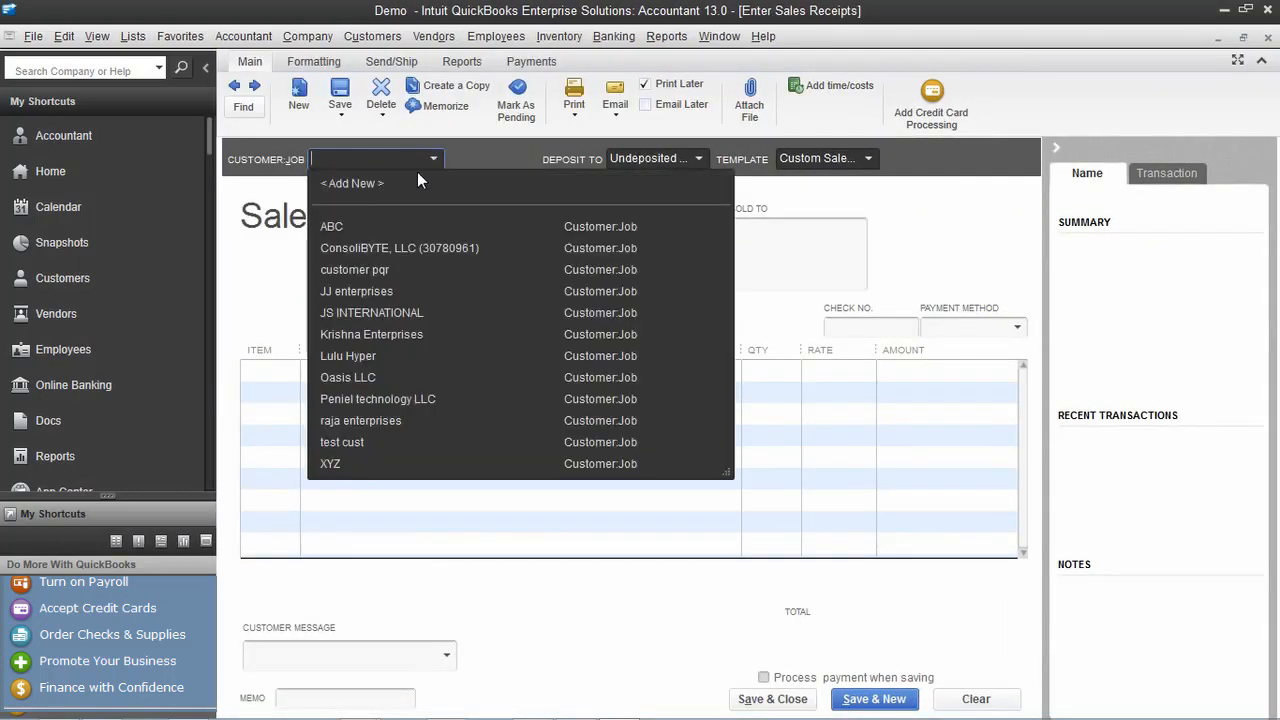
{"action": "left_click", "coordinate": [424, 319]}
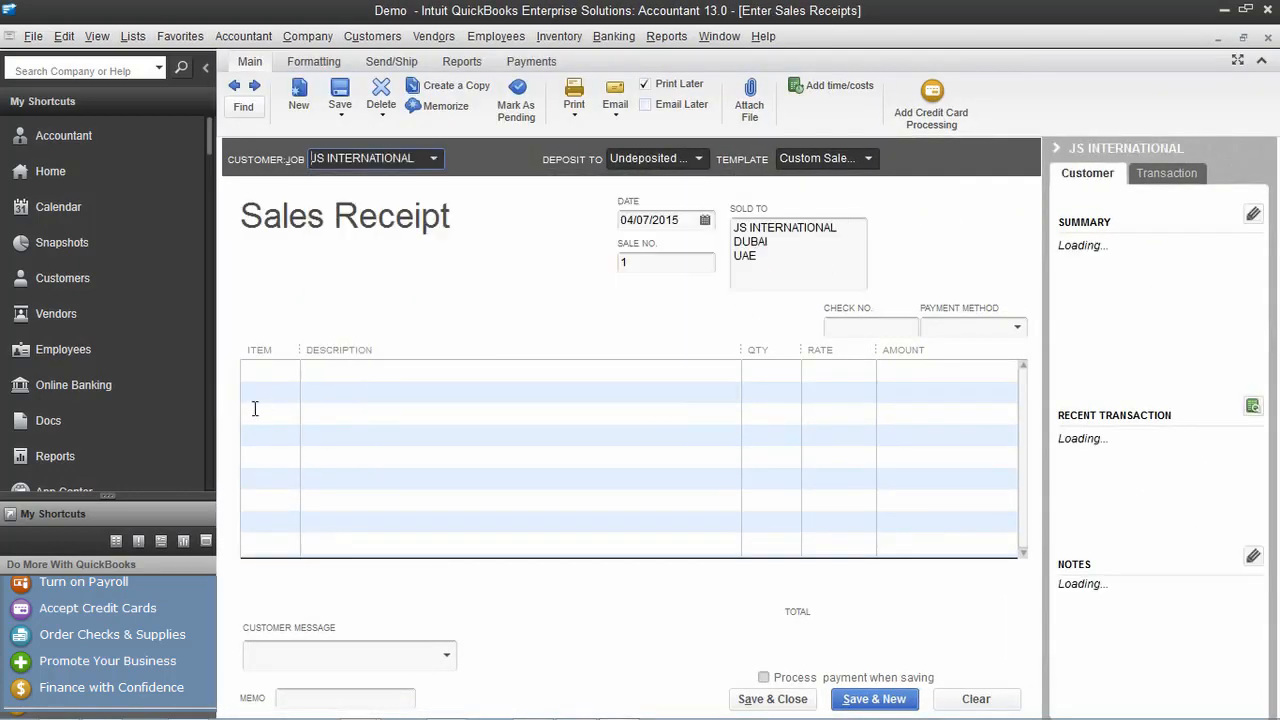
{"action": "left_click", "coordinate": [287, 383]}
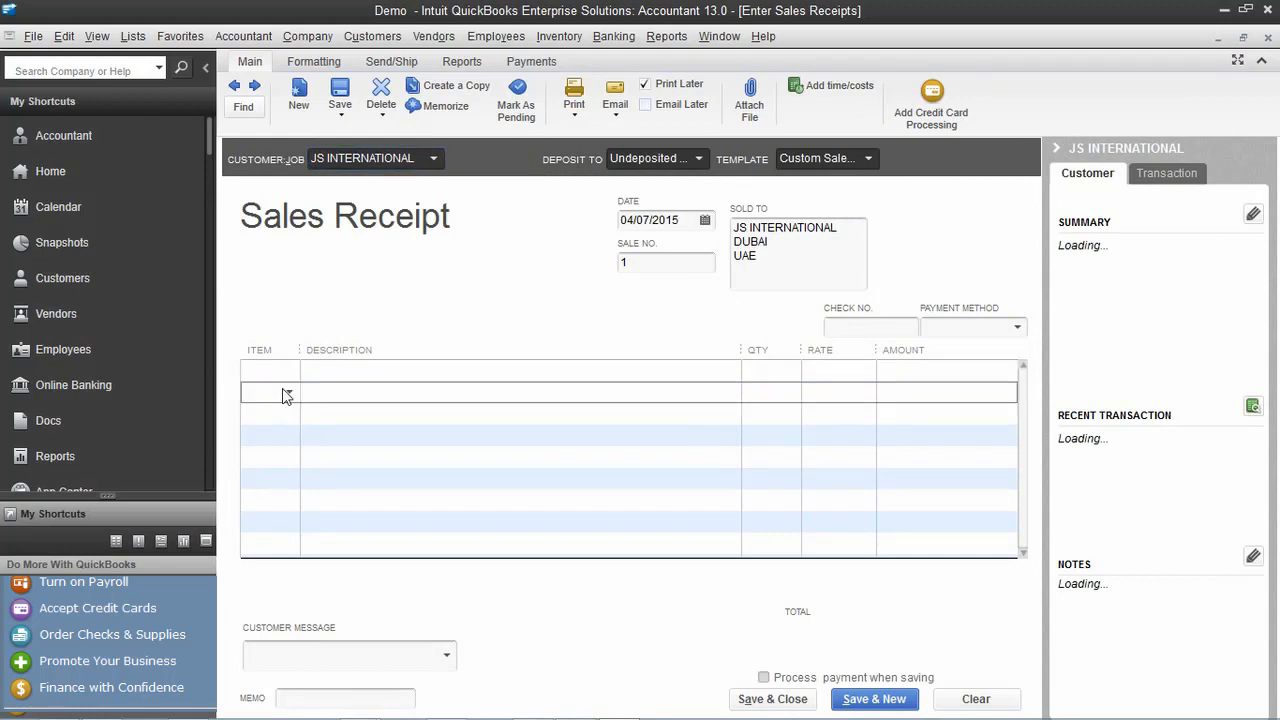
{"action": "left_click", "coordinate": [287, 372]}
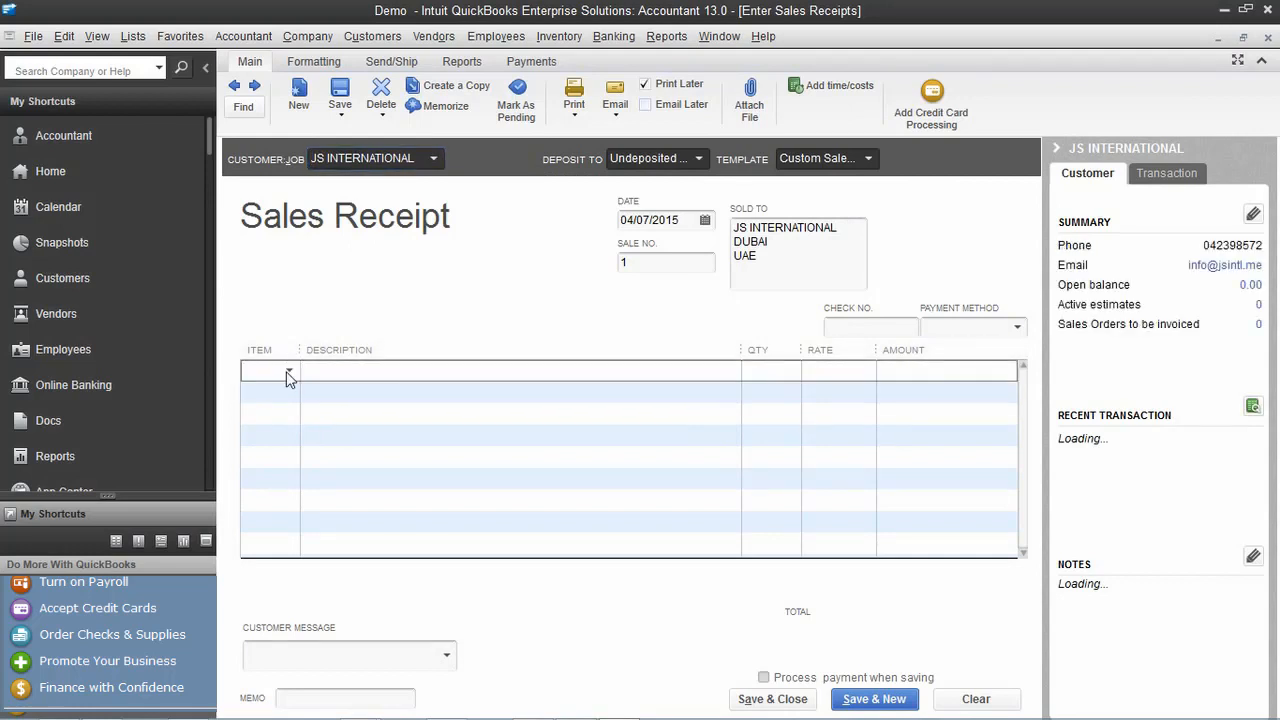
{"action": "left_click", "coordinate": [288, 372]}
{"action": "left_click", "coordinate": [348, 506]}
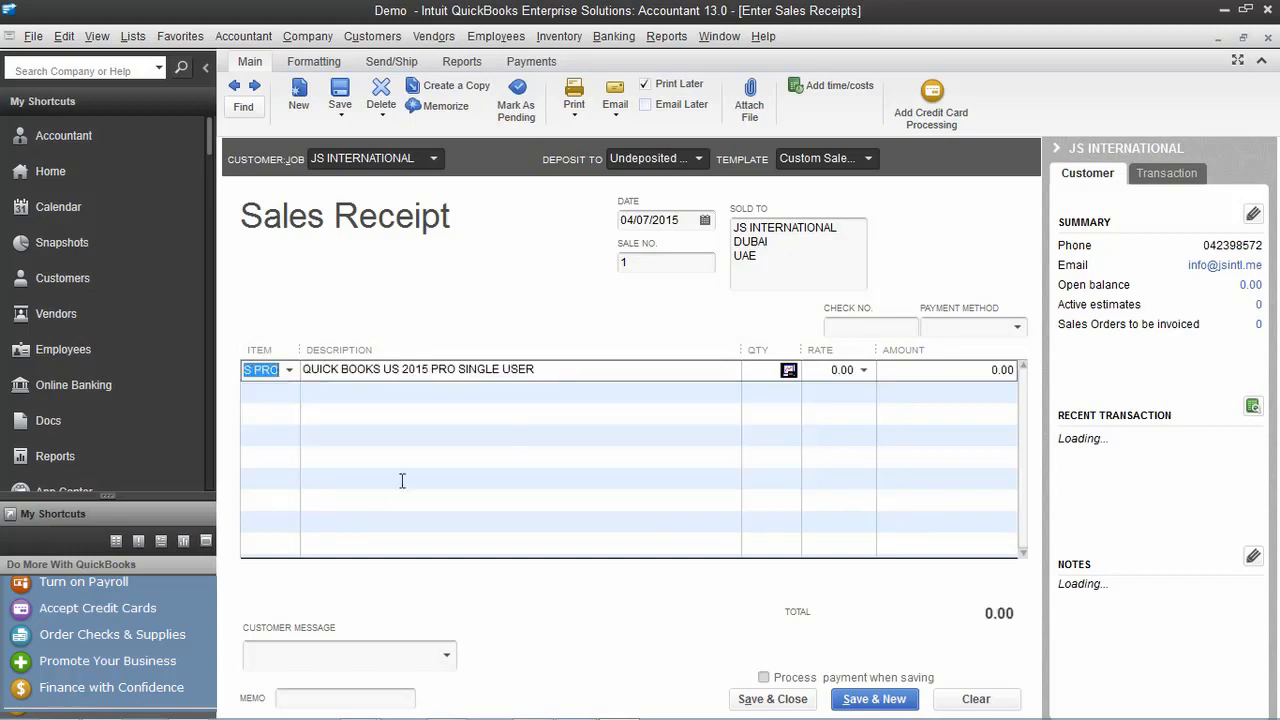
Set quantity 5 so the line totals 500.00, clear the stock warnings, and save receipt 1
{"action": "left_click", "coordinate": [756, 377]}
{"action": "left_click", "coordinate": [832, 374]}
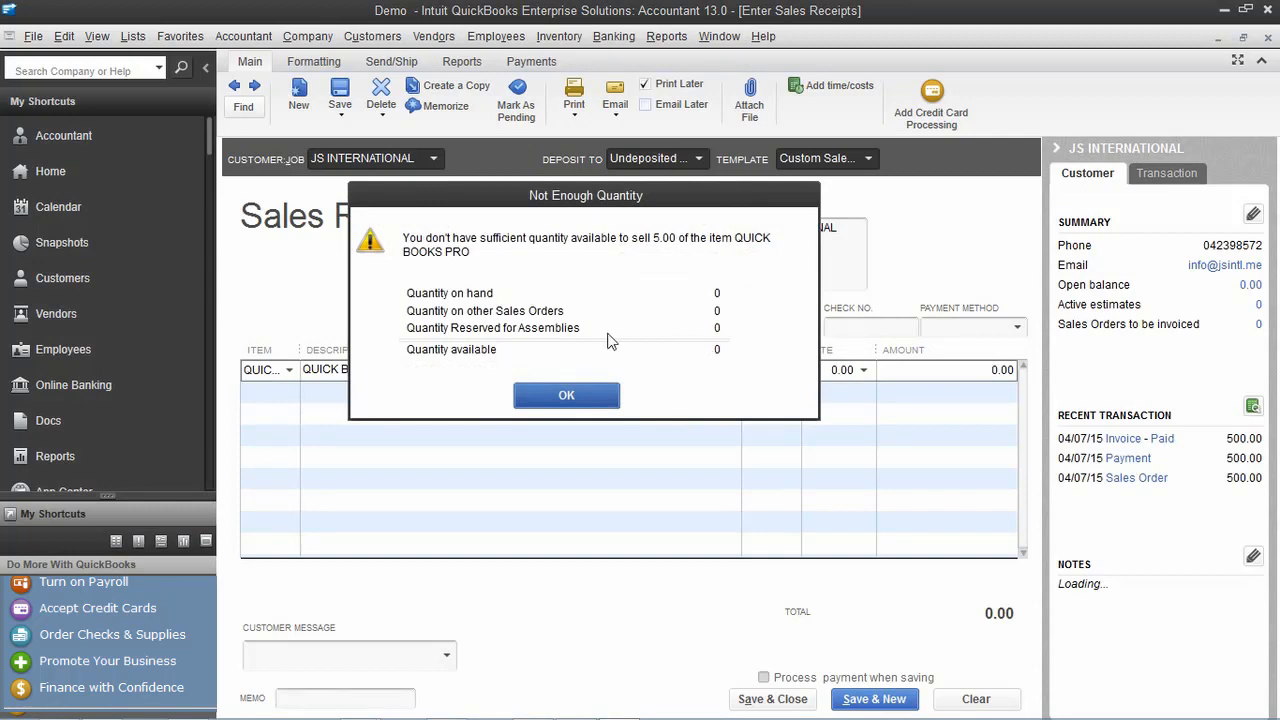
{"action": "left_click", "coordinate": [585, 396]}
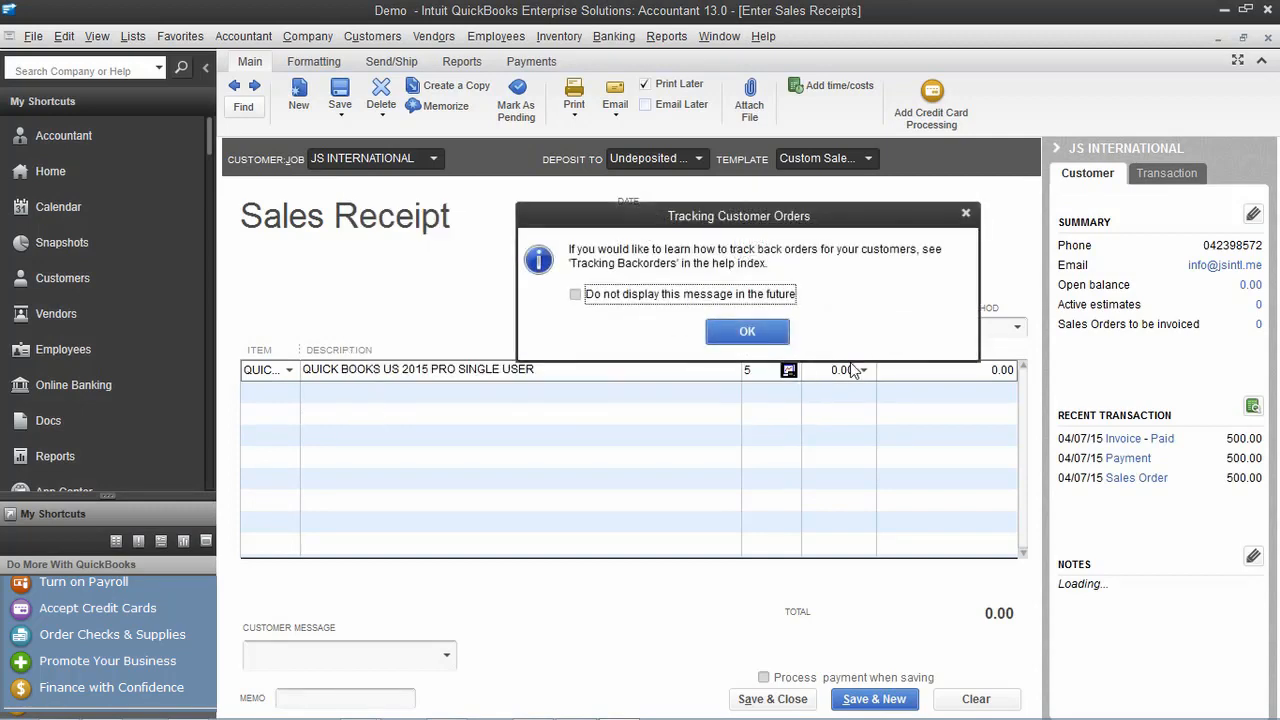
{"action": "left_click", "coordinate": [747, 330]}
{"action": "type", "text": "5"}
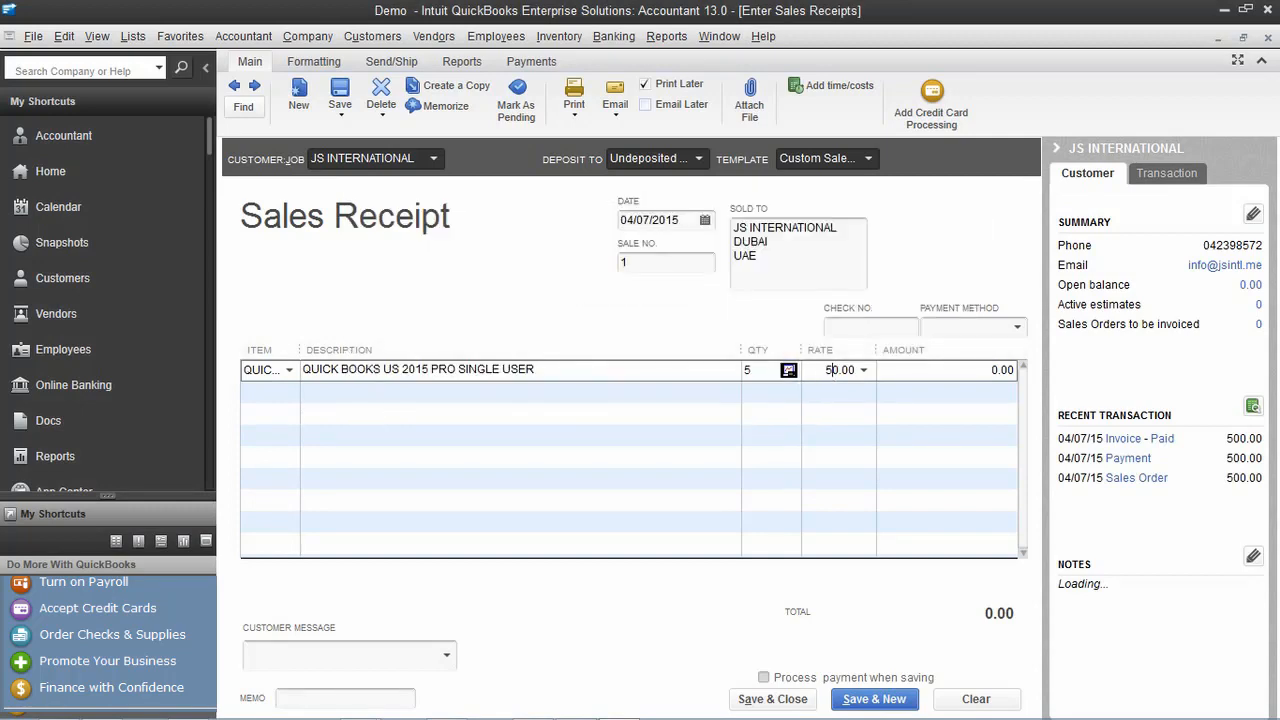
{"action": "type", "text": "00"}
{"action": "left_click", "coordinate": [952, 392]}
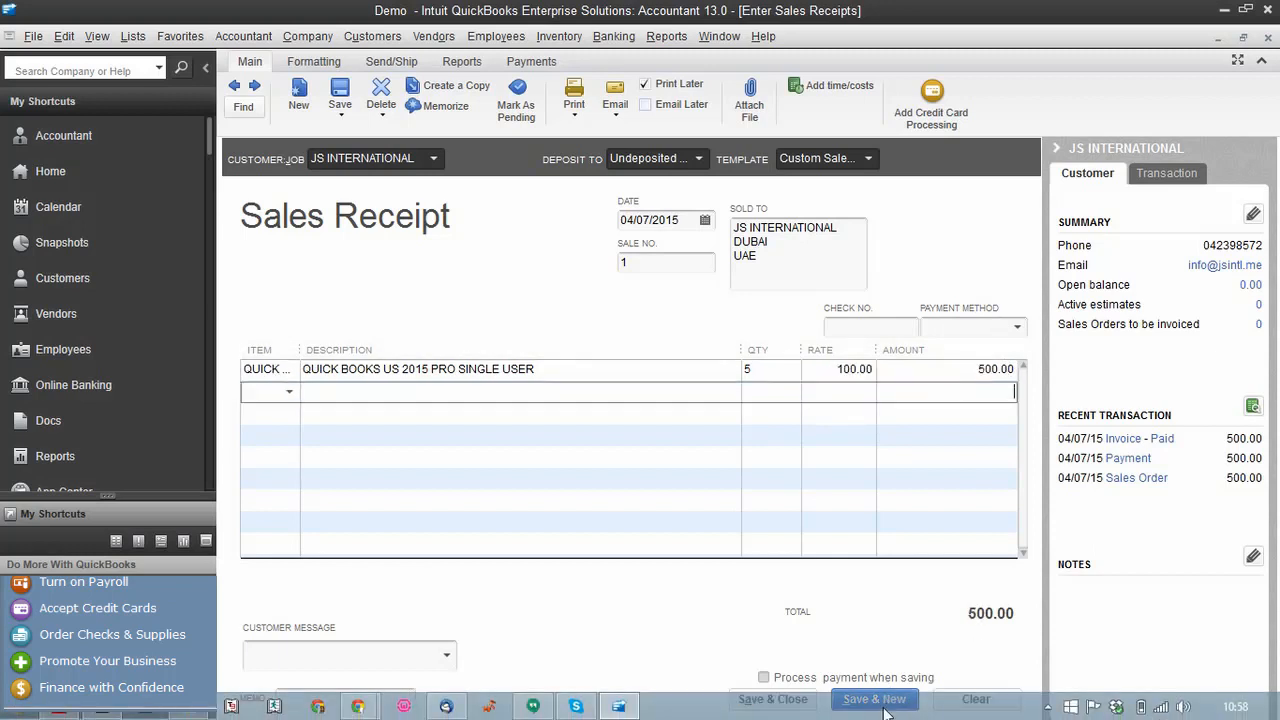
{"action": "left_click", "coordinate": [882, 706]}
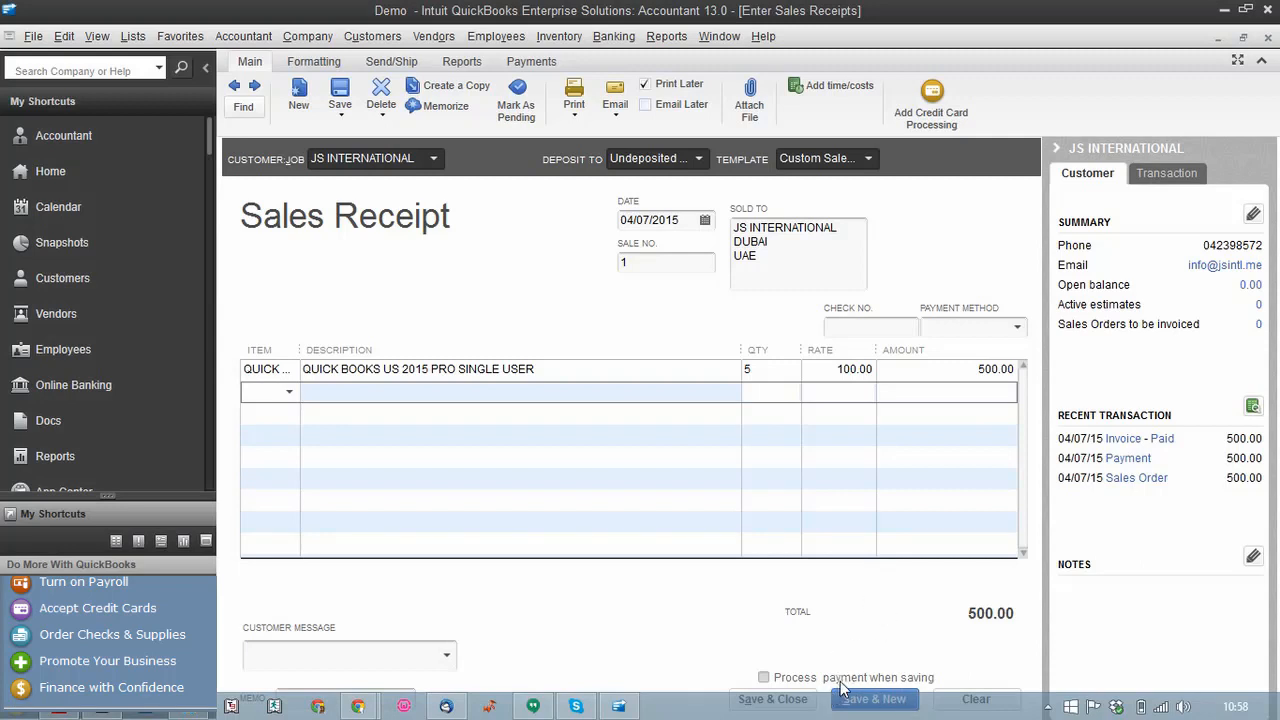
{"action": "left_click", "coordinate": [847, 688]}
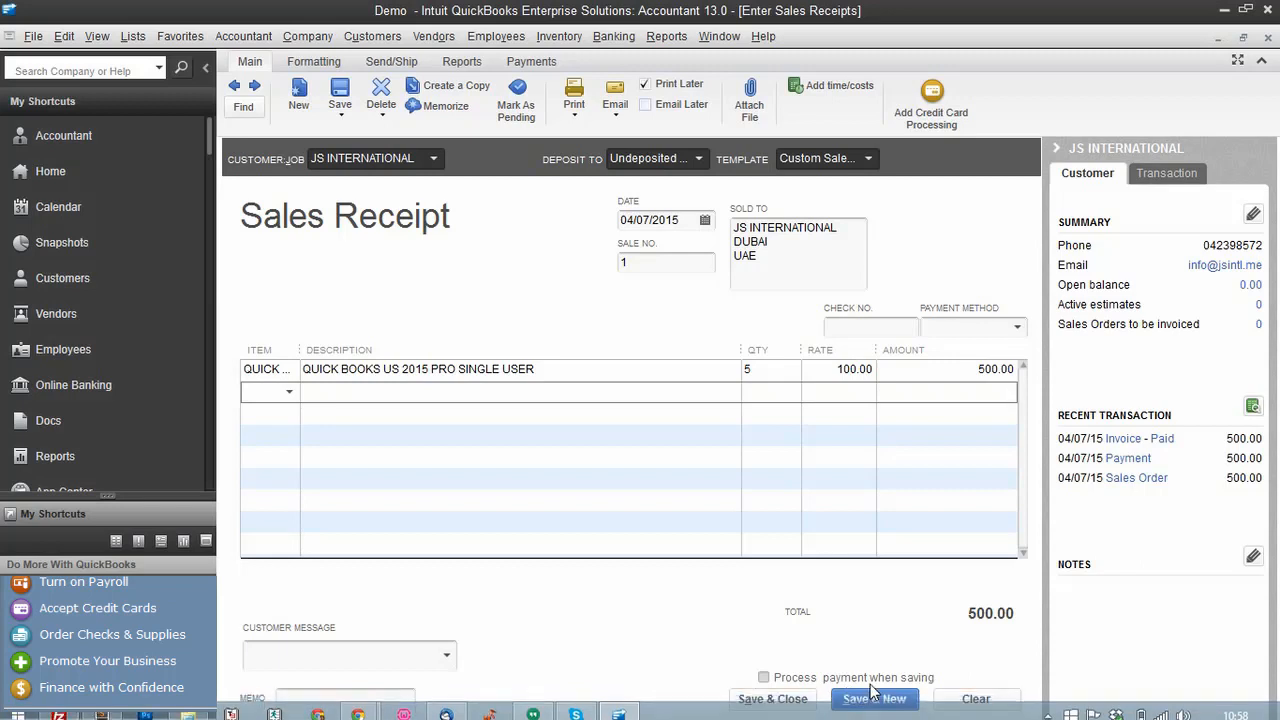
{"action": "left_click", "coordinate": [884, 703]}
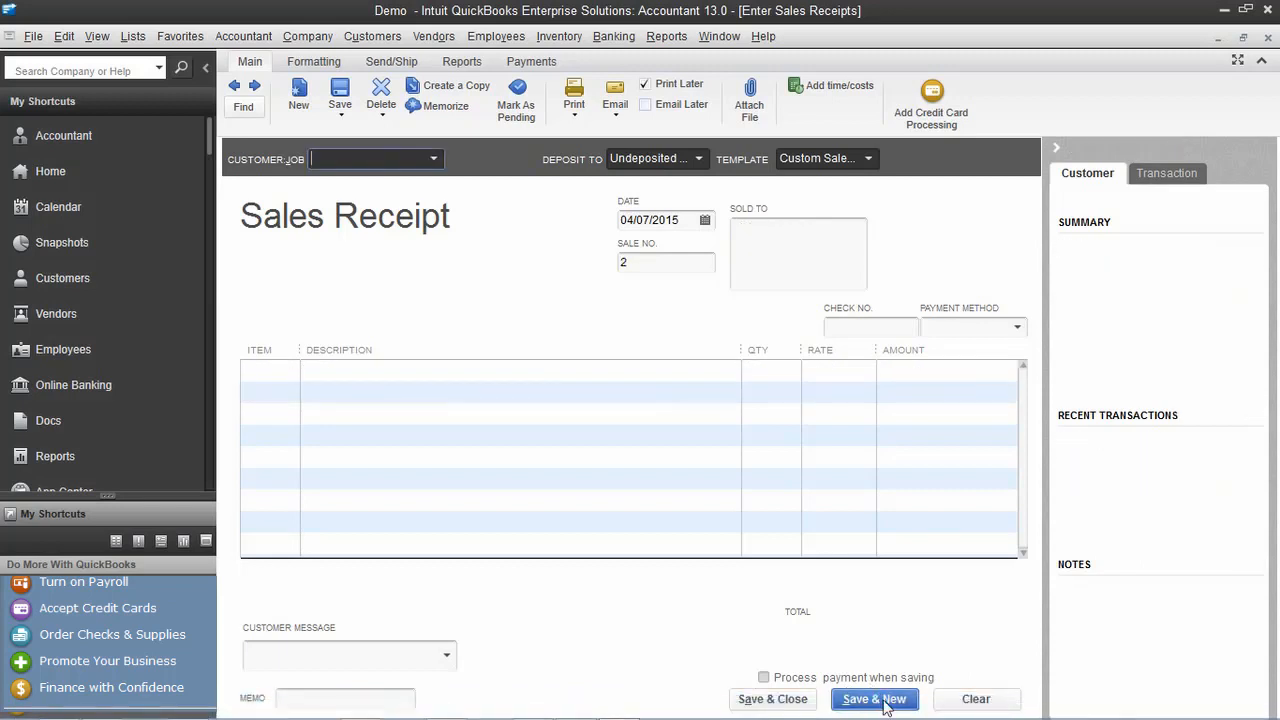
{"action": "left_click", "coordinate": [1267, 38]}
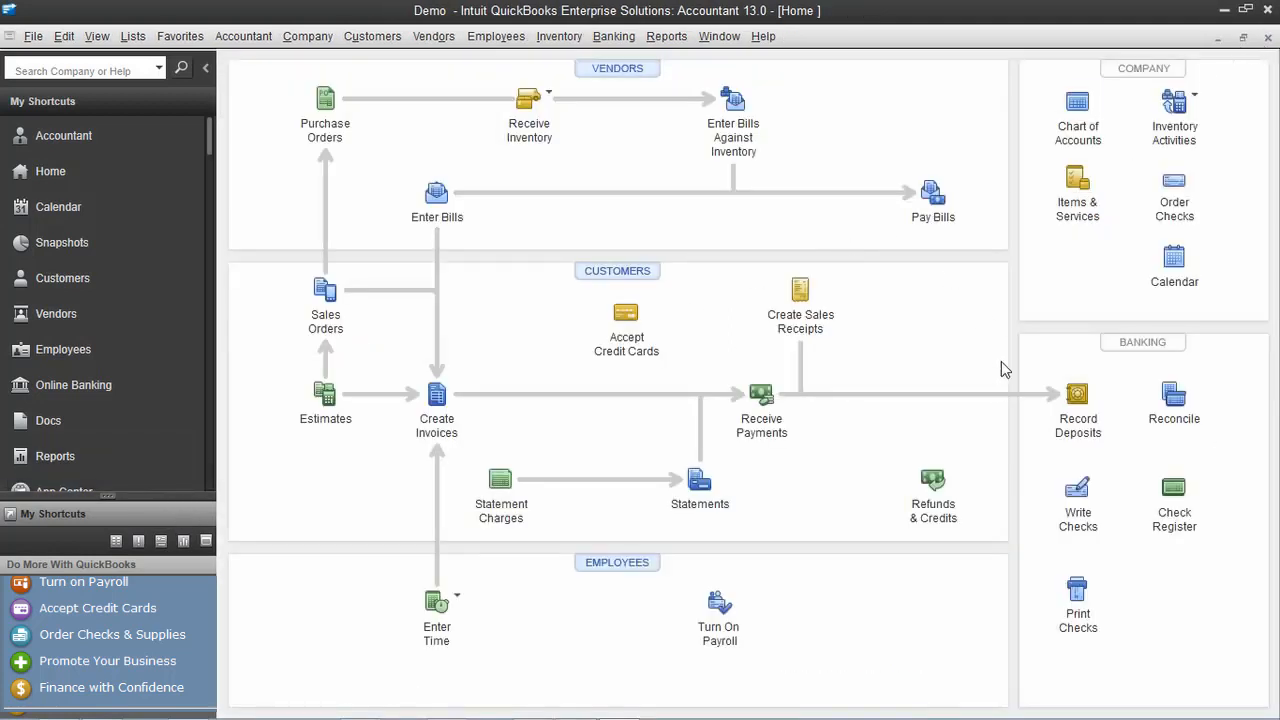
Open the Chart of Accounts and choose Account > New to add an account
{"action": "left_click", "coordinate": [1105, 115]}
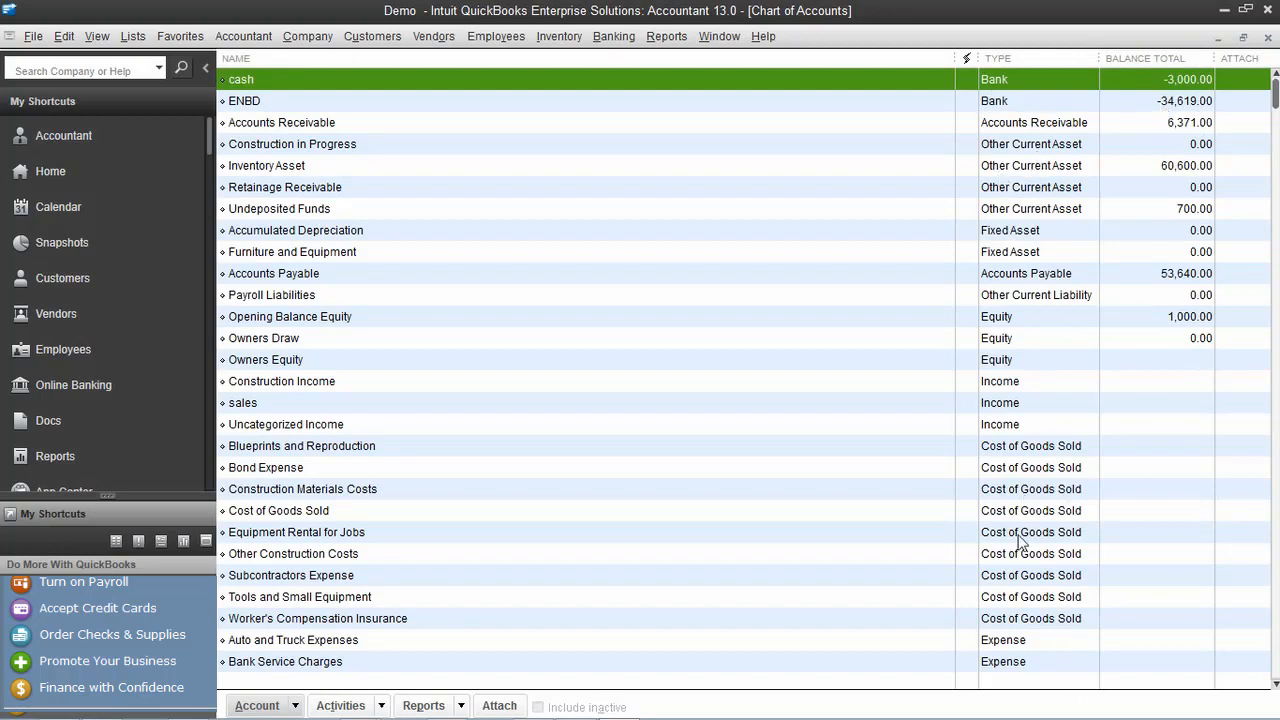
{"action": "scroll", "coordinate": [1025, 560], "scroll_direction": "down", "scroll_amount": 3}
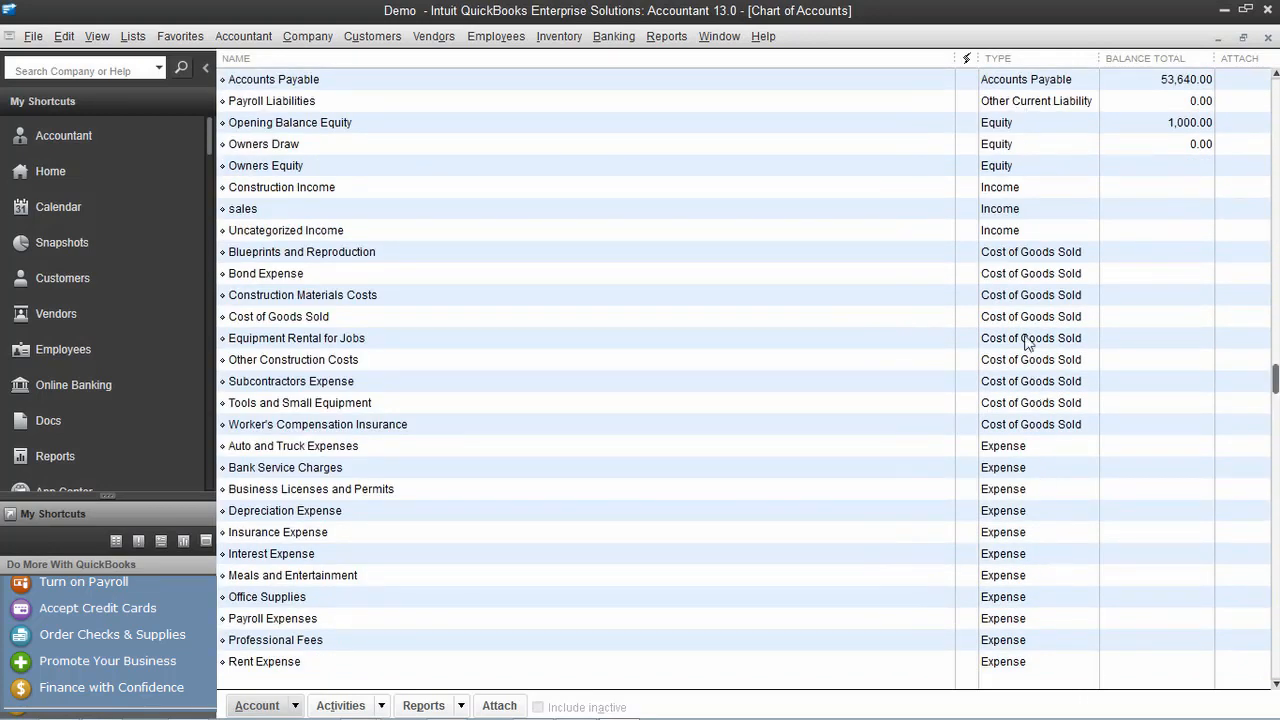
{"action": "scroll", "coordinate": [1030, 465], "scroll_direction": "down", "scroll_amount": 3}
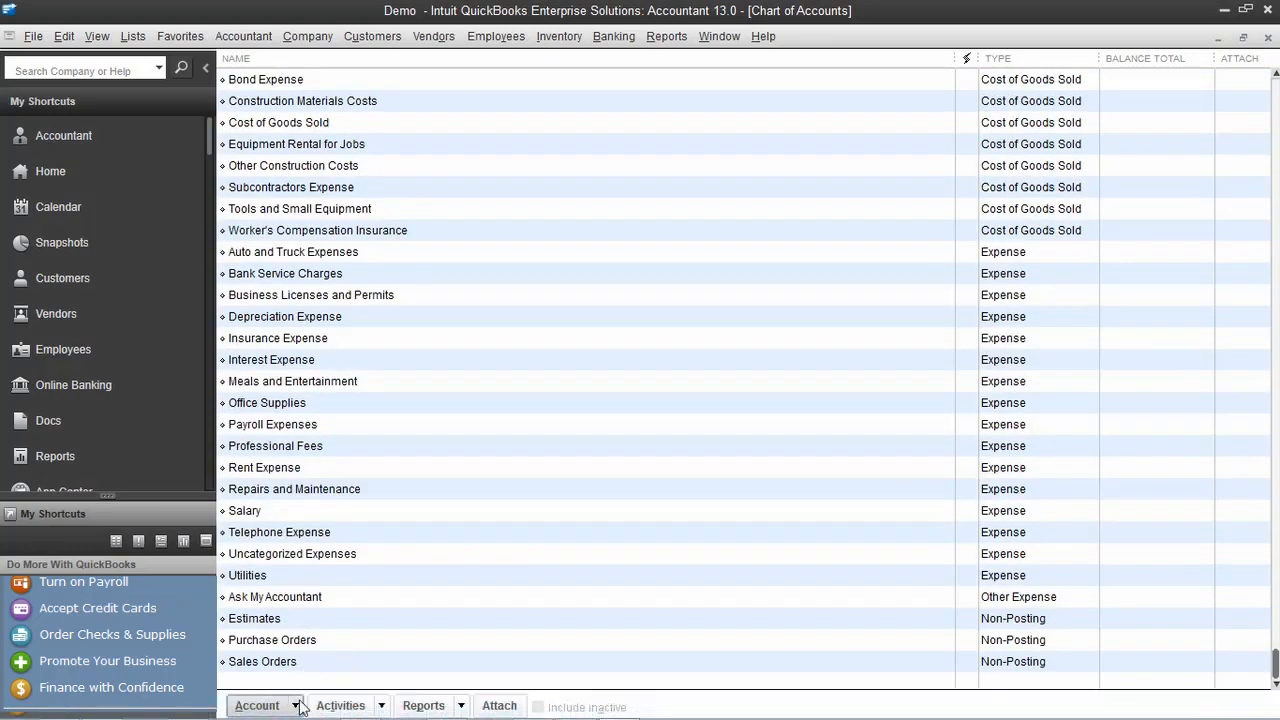
{"action": "left_click", "coordinate": [257, 705]}
{"action": "left_click", "coordinate": [358, 430]}
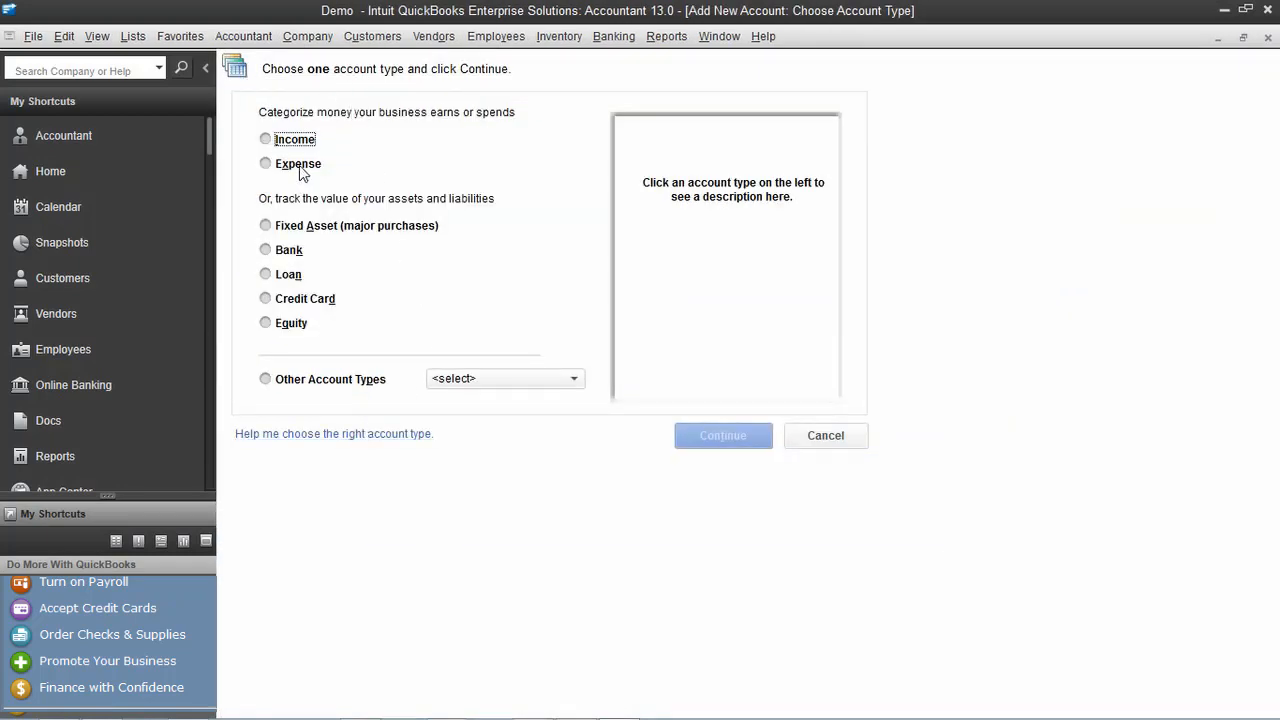
Add an Expense account named Travelling, replacing the duplicate name Salary
{"action": "left_click", "coordinate": [297, 165]}
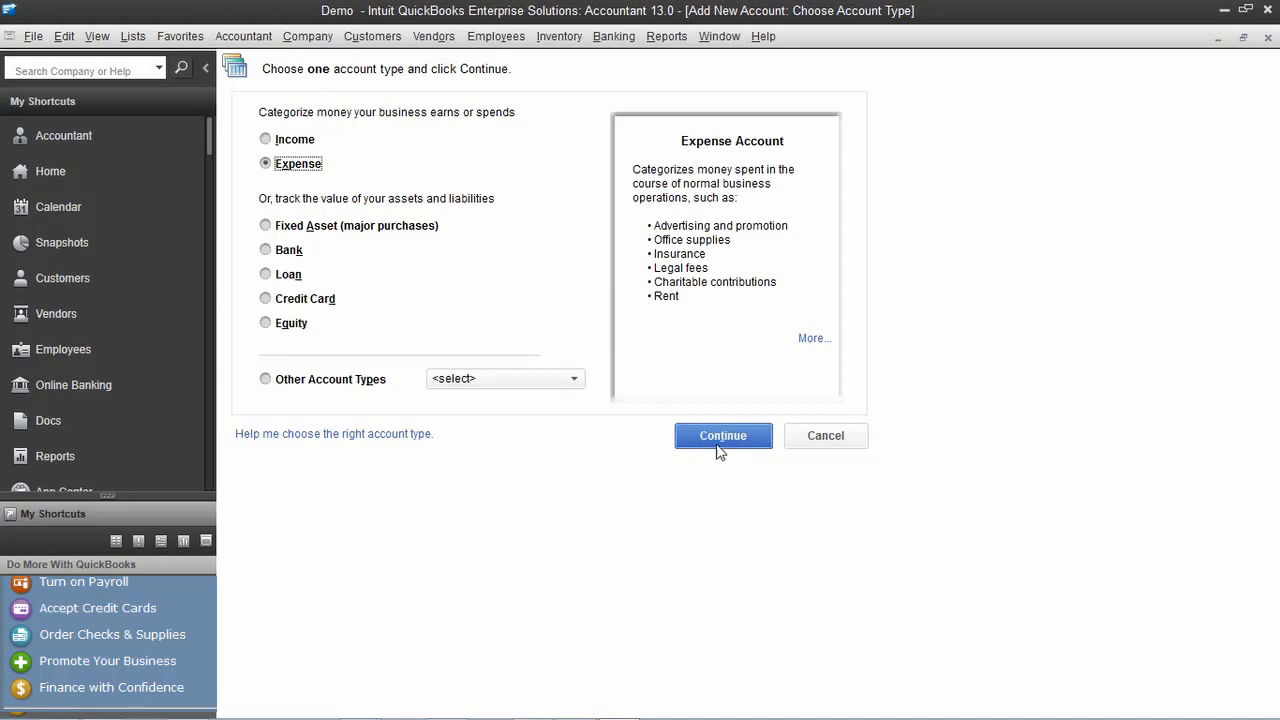
{"action": "left_click", "coordinate": [716, 445]}
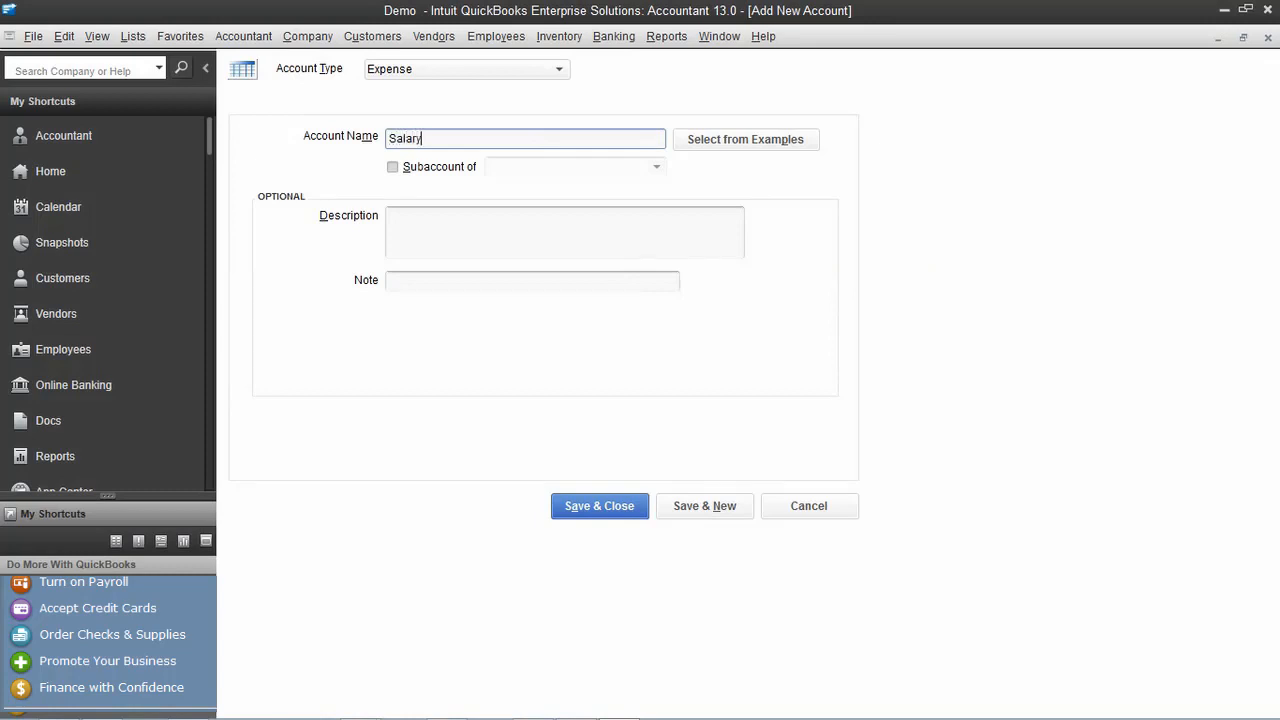
{"action": "left_click", "coordinate": [608, 506]}
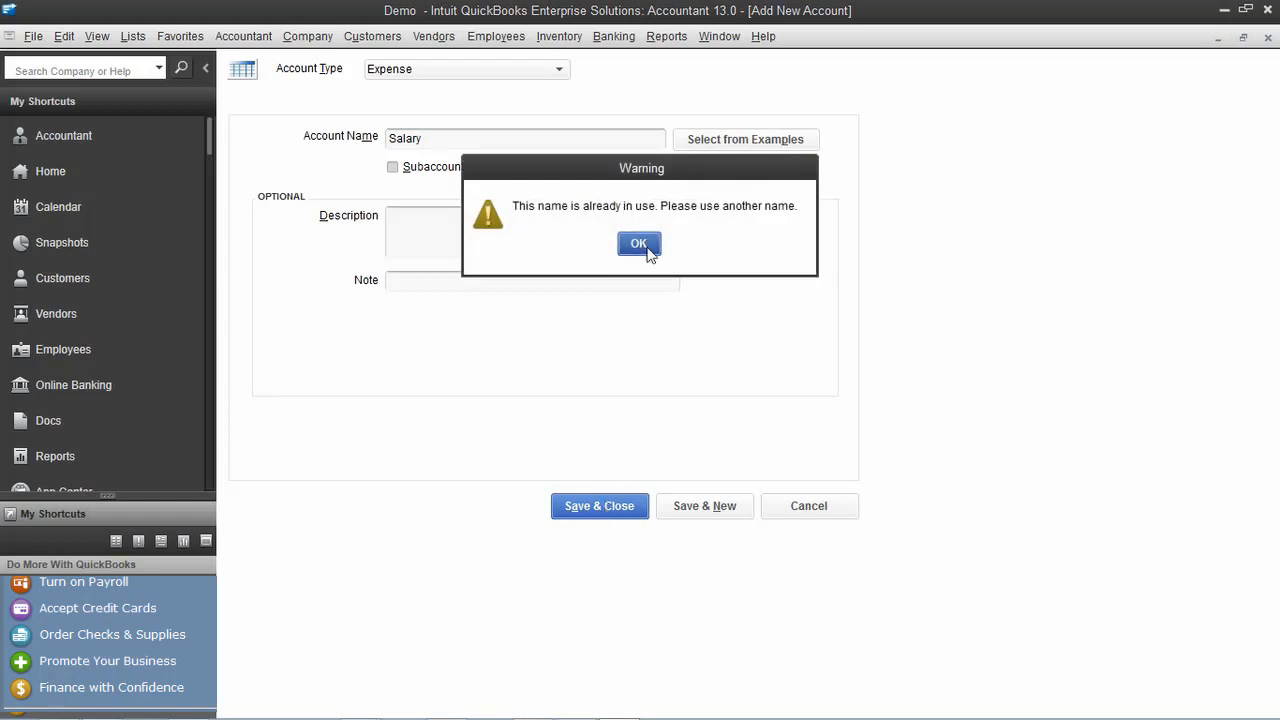
{"action": "left_click", "coordinate": [646, 248]}
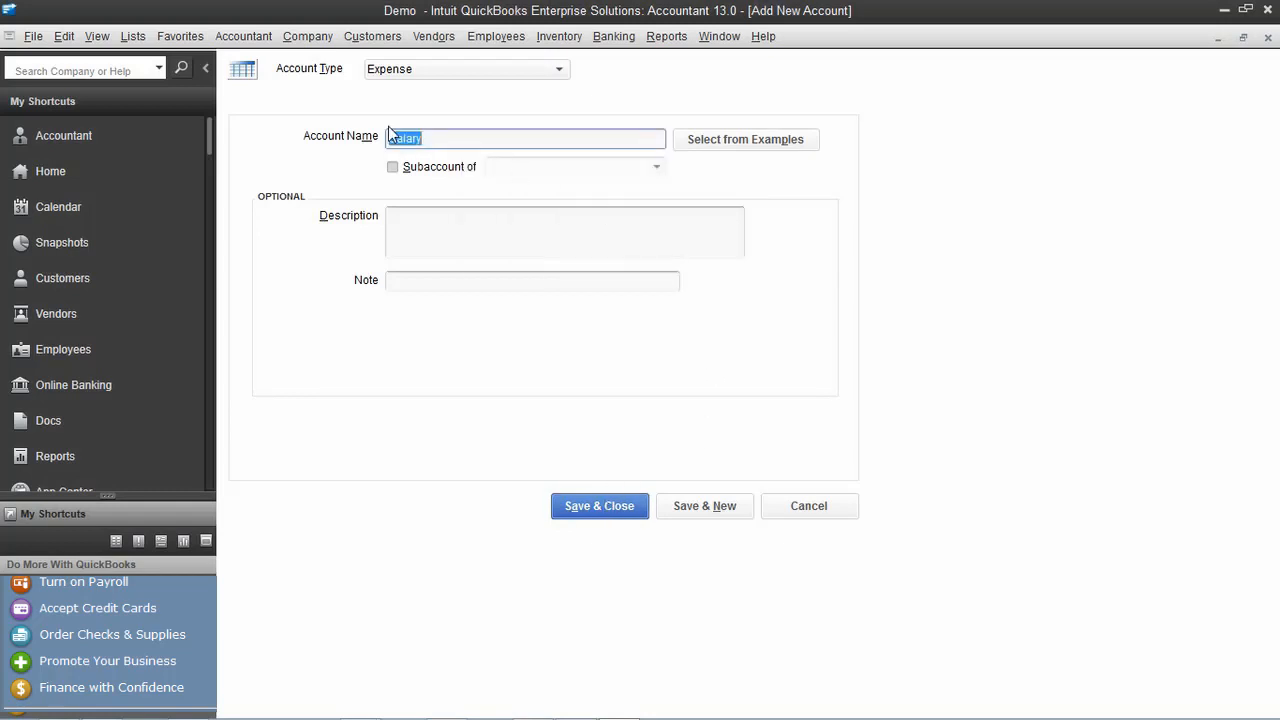
{"action": "type", "text": "Travelling"}
{"action": "left_click", "coordinate": [586, 509]}
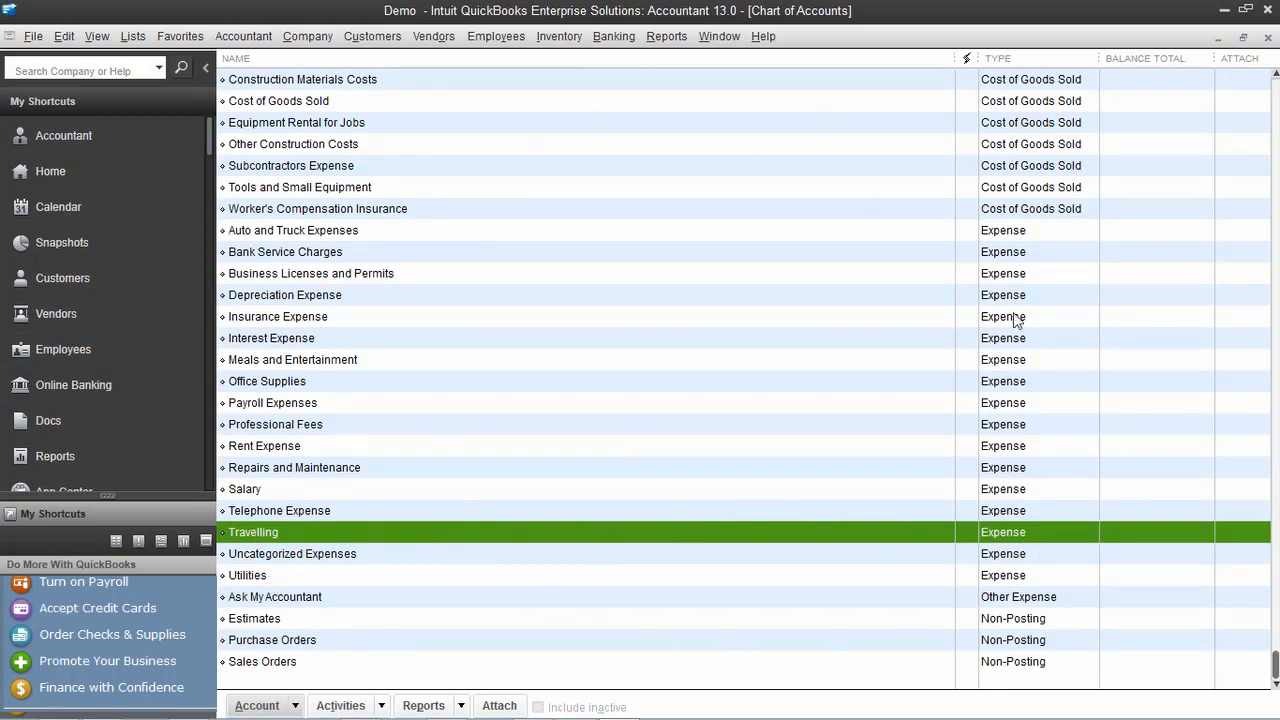
Start a new check and choose to add a new bank account
{"action": "left_click", "coordinate": [1268, 38]}
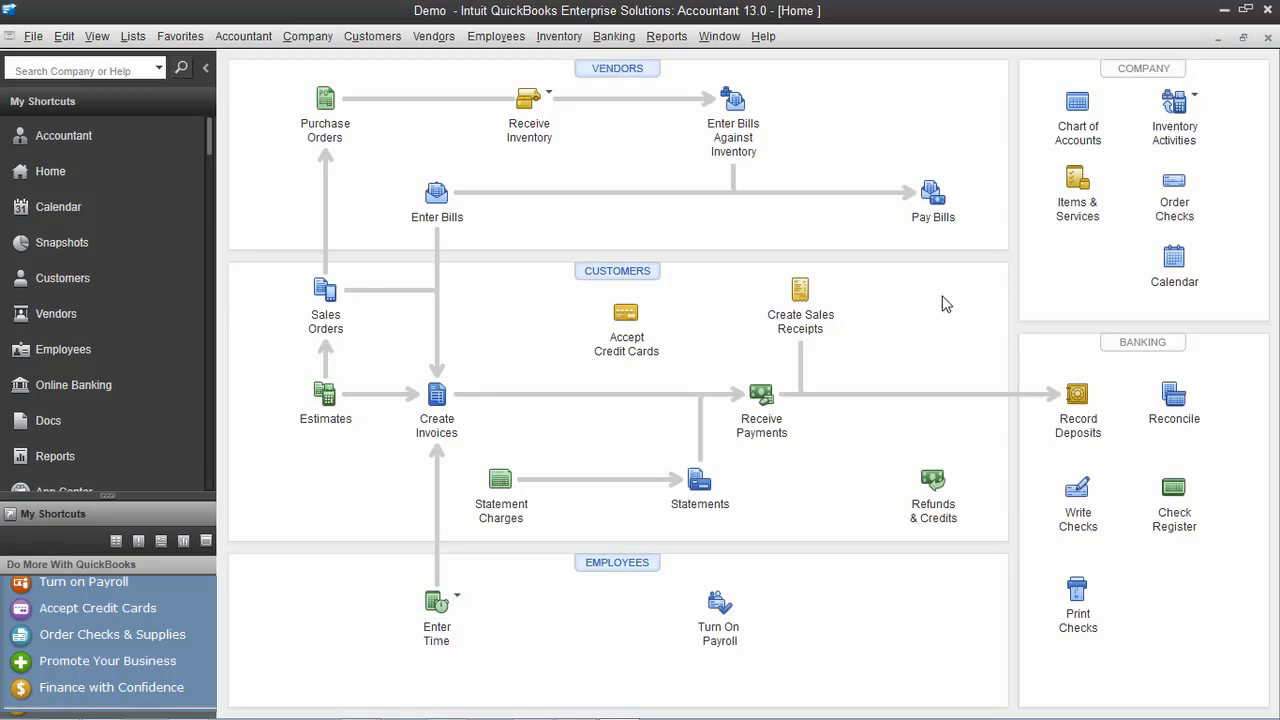
{"action": "left_click", "coordinate": [1079, 490]}
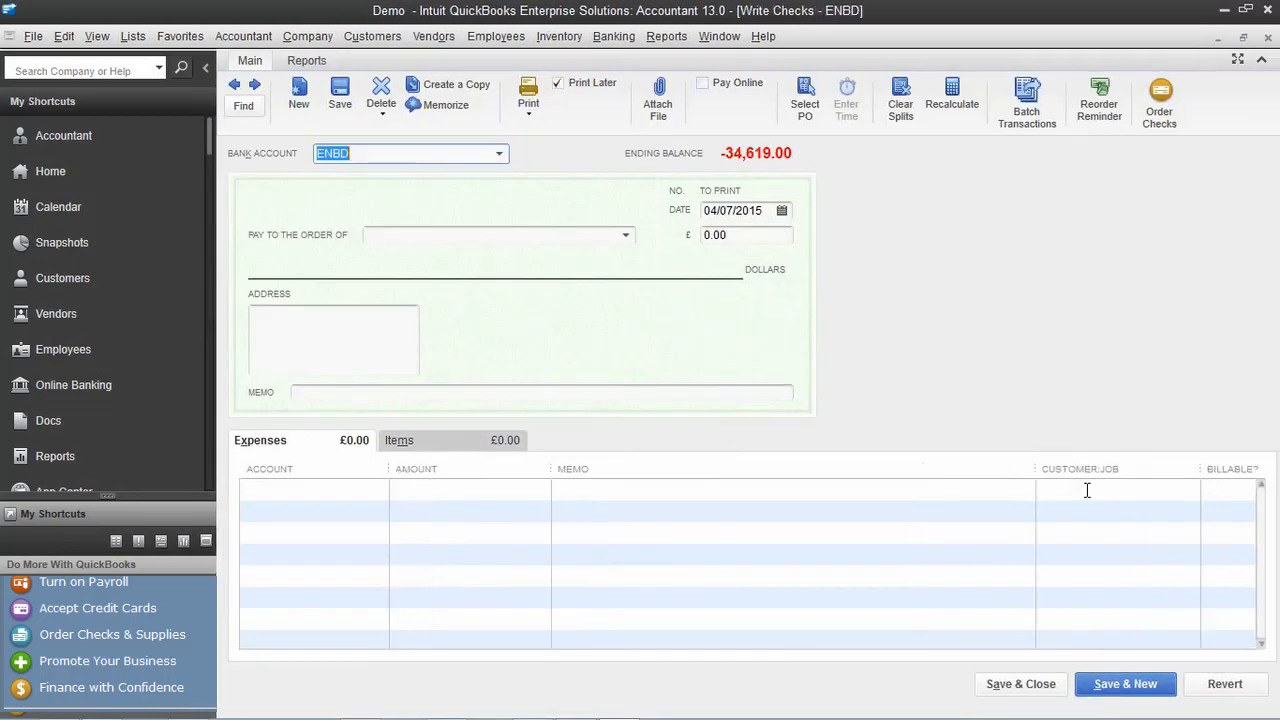
{"action": "left_click", "coordinate": [502, 153]}
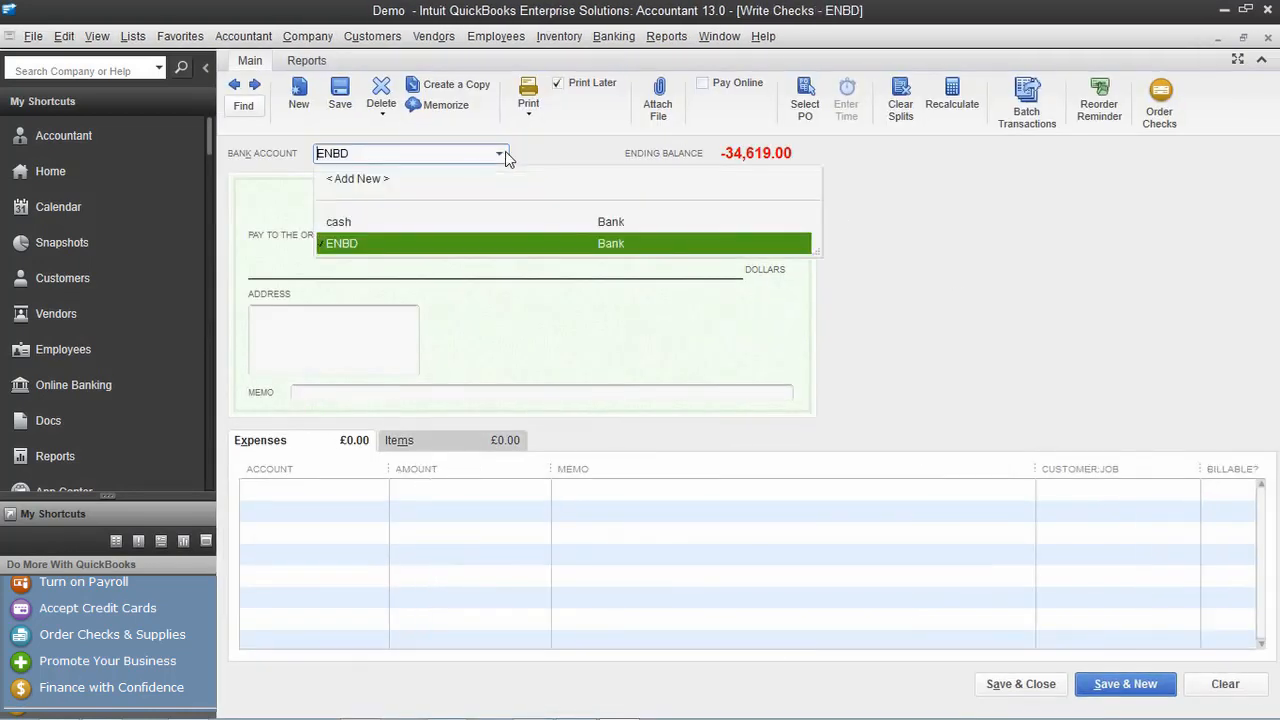
{"action": "left_click", "coordinate": [383, 178]}
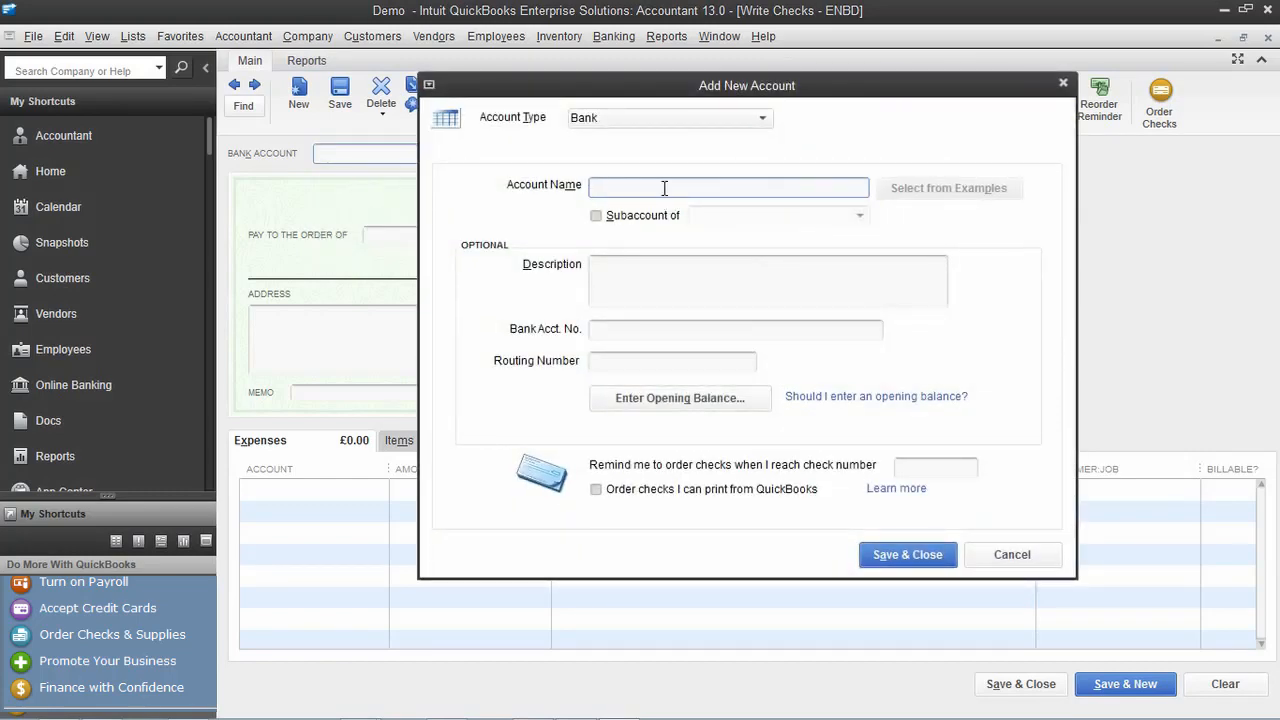
Save bank account EMIRATES NBD with description BANK and its account number
{"action": "type", "text": "EMIRATES NBD"}
{"action": "left_click", "coordinate": [642, 267]}
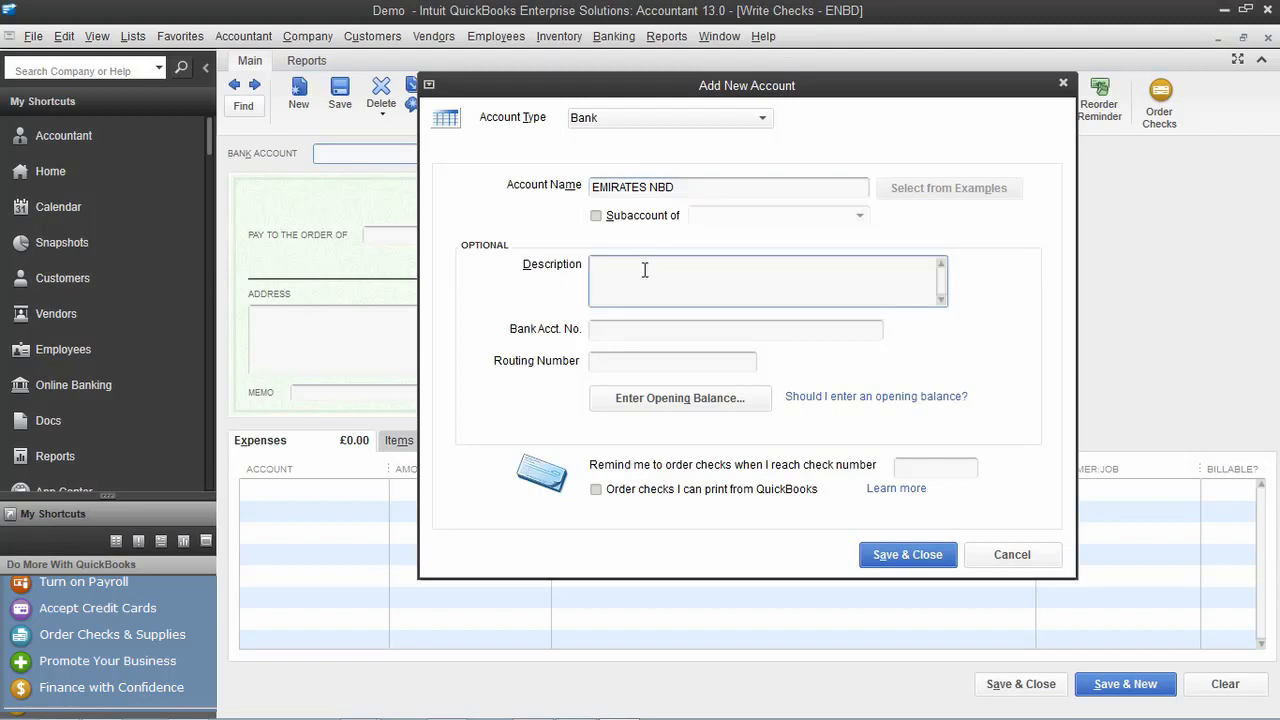
{"action": "type", "text": "BANK"}
{"action": "left_click", "coordinate": [776, 327]}
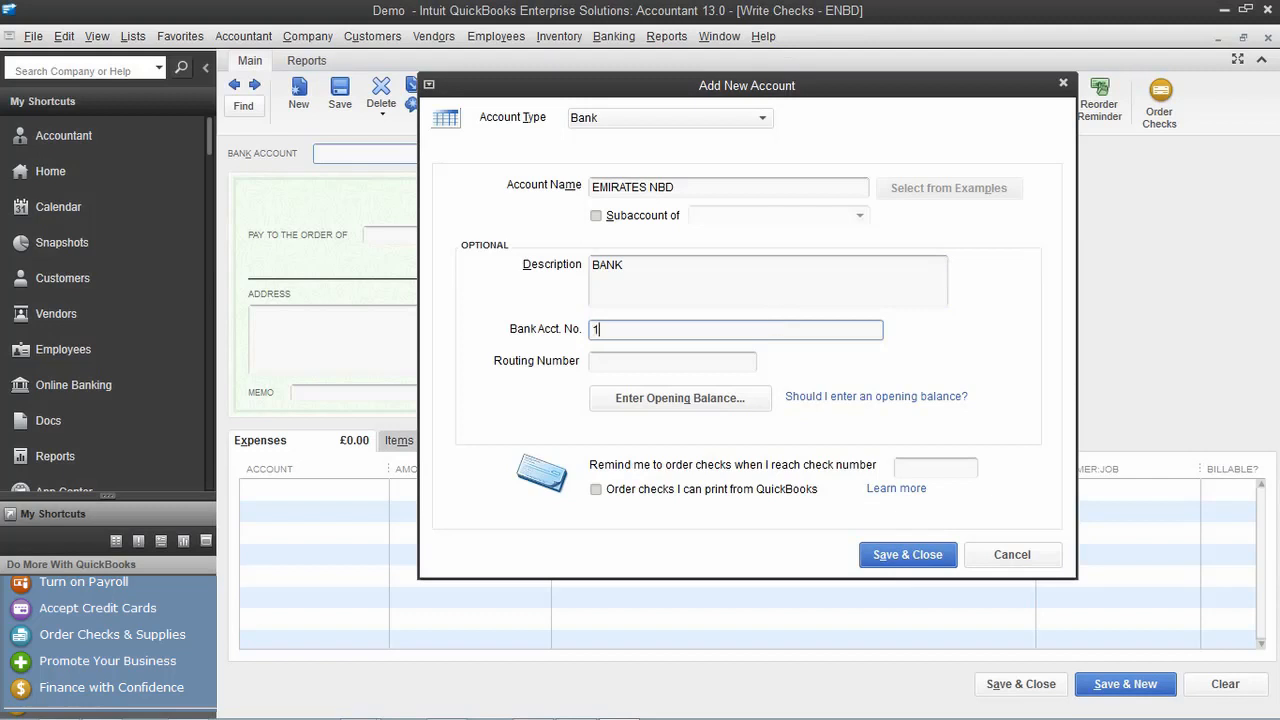
{"action": "left_click", "coordinate": [905, 556]}
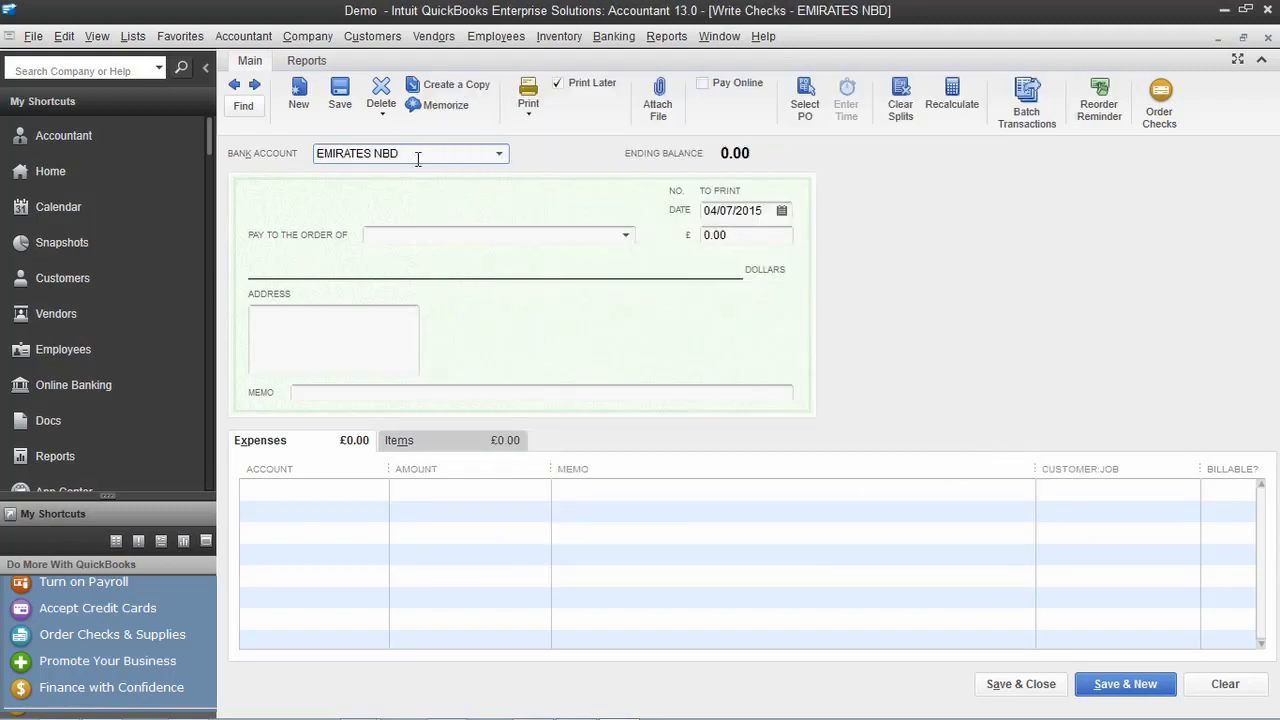
Make peniel Technology the check's payee and dismiss its open purchase orders
{"action": "left_click", "coordinate": [583, 236]}
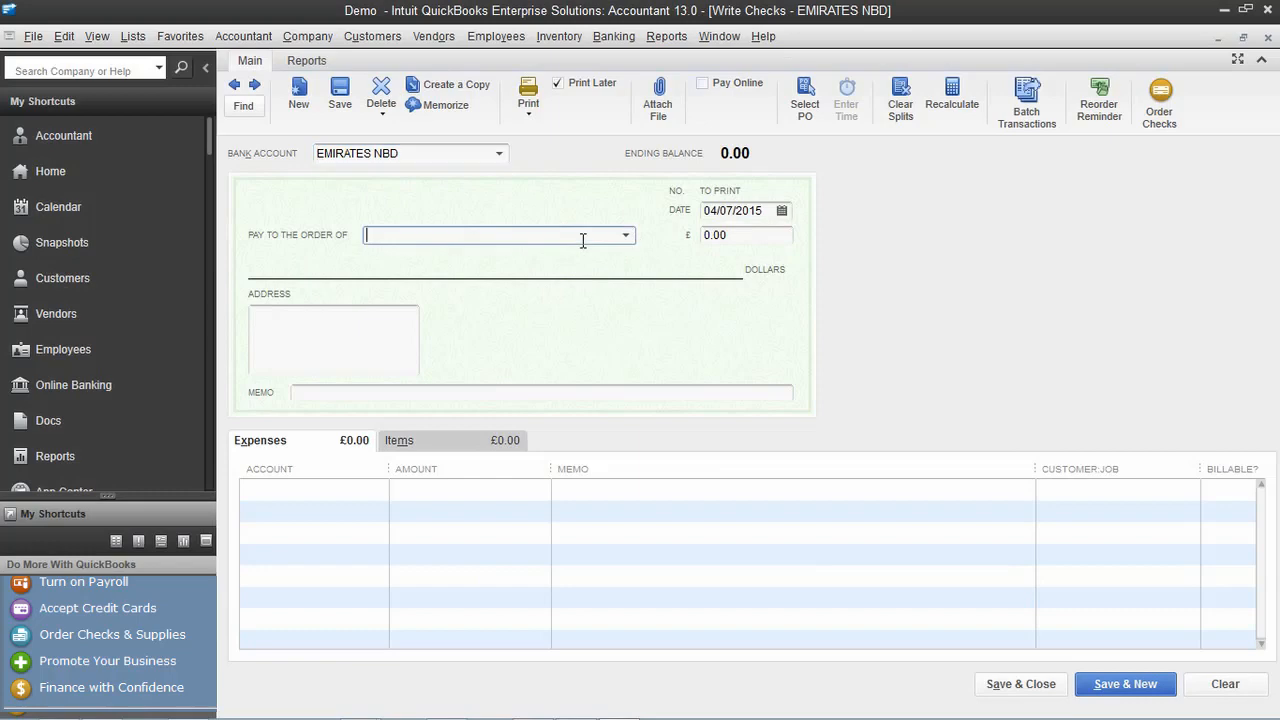
{"action": "left_click", "coordinate": [626, 236]}
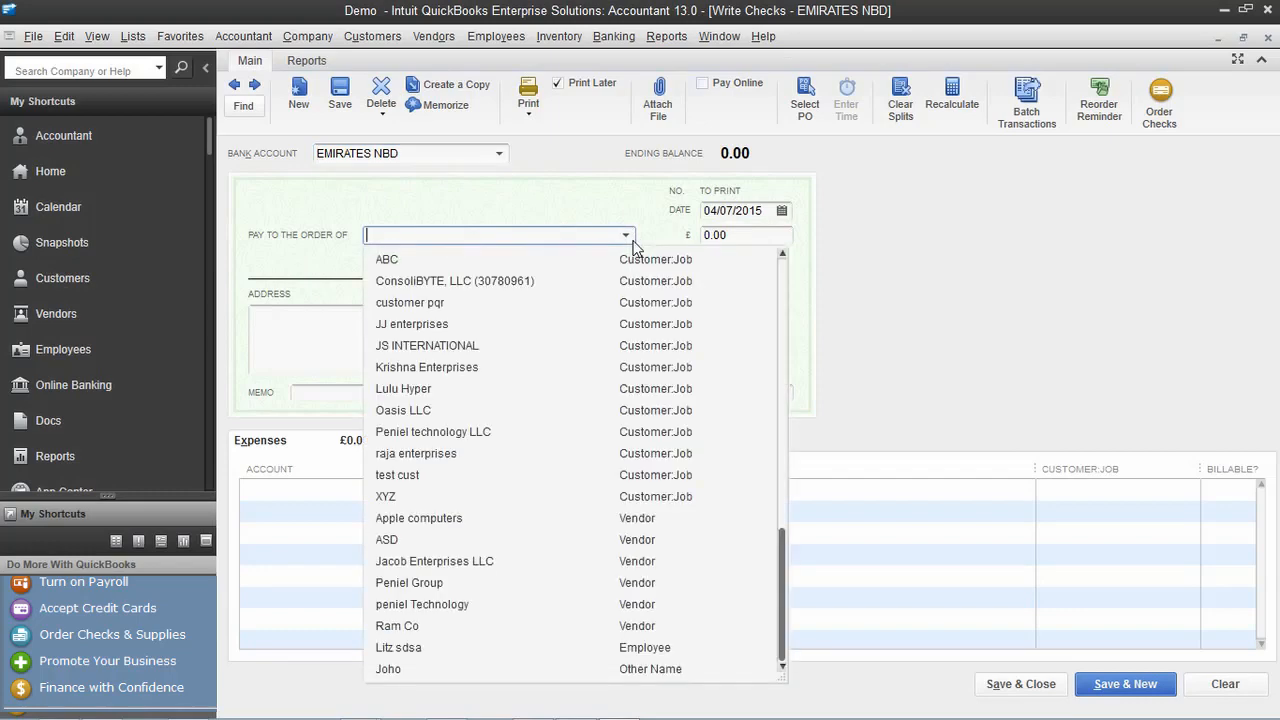
{"action": "type", "text": "Peniel Group"}
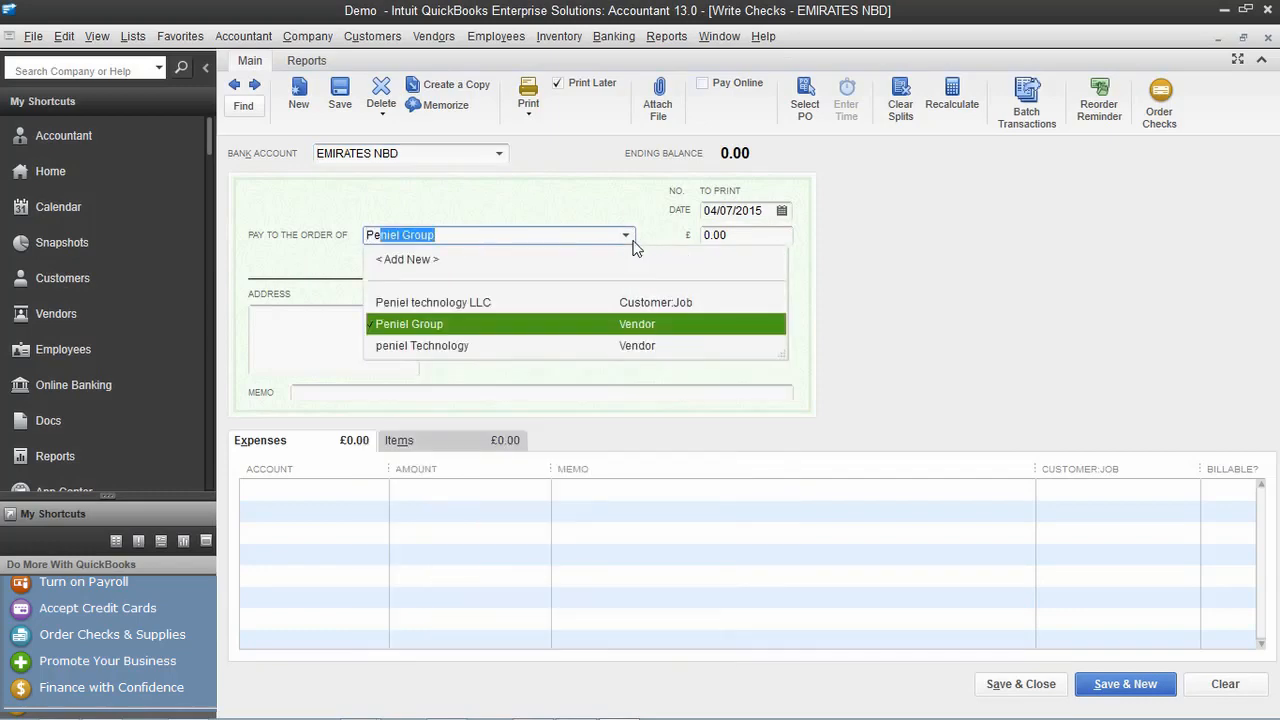
{"action": "left_click", "coordinate": [583, 345]}
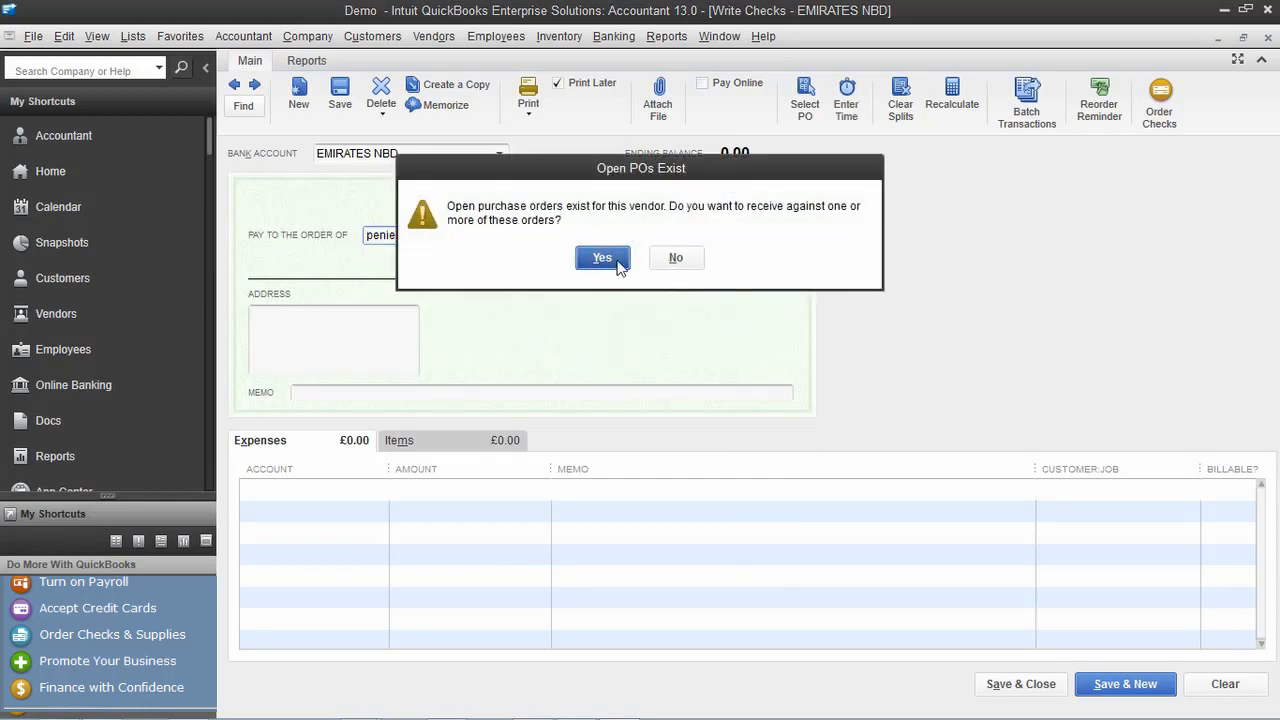
{"action": "left_click", "coordinate": [602, 258]}
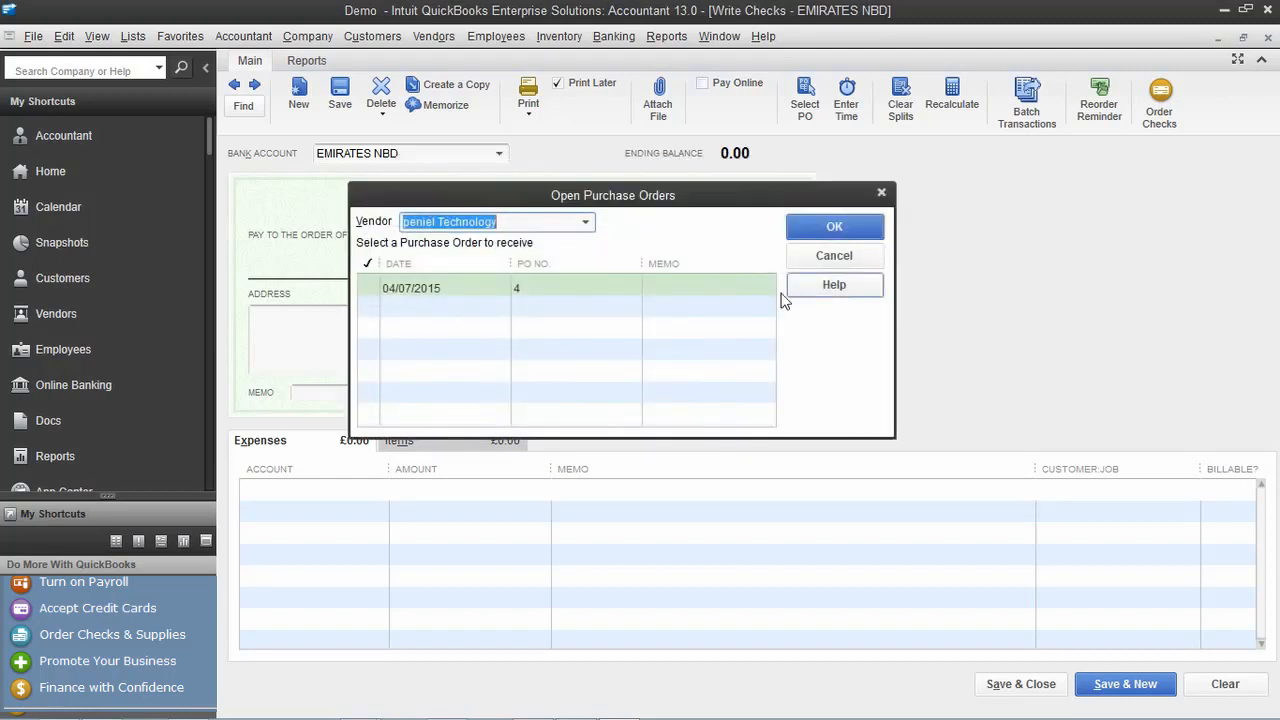
{"action": "left_click", "coordinate": [880, 194]}
{"action": "left_click", "coordinate": [739, 236]}
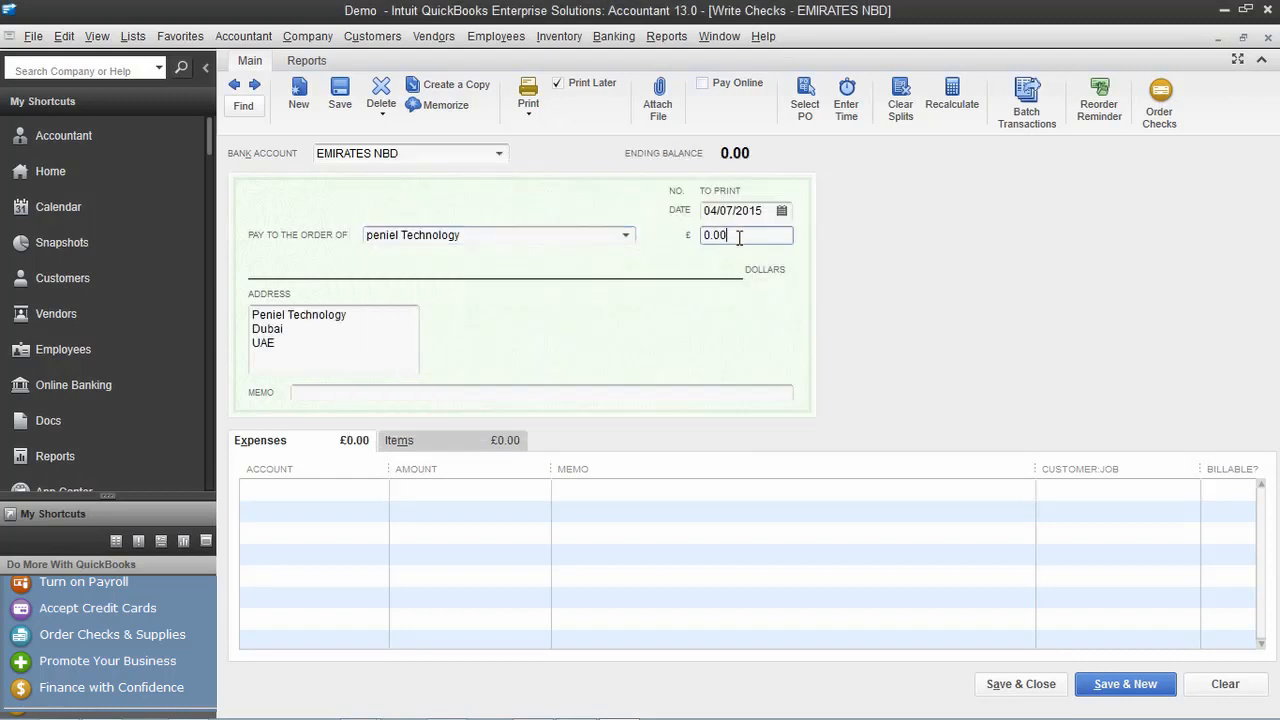
Enter a check amount of 100.00 and charge the expense line to the cash account
{"action": "left_click_drag", "start_coordinate": [742, 235], "coordinate": [651, 243]}
{"action": "type", "text": "10"}
{"action": "left_click", "coordinate": [331, 513]}
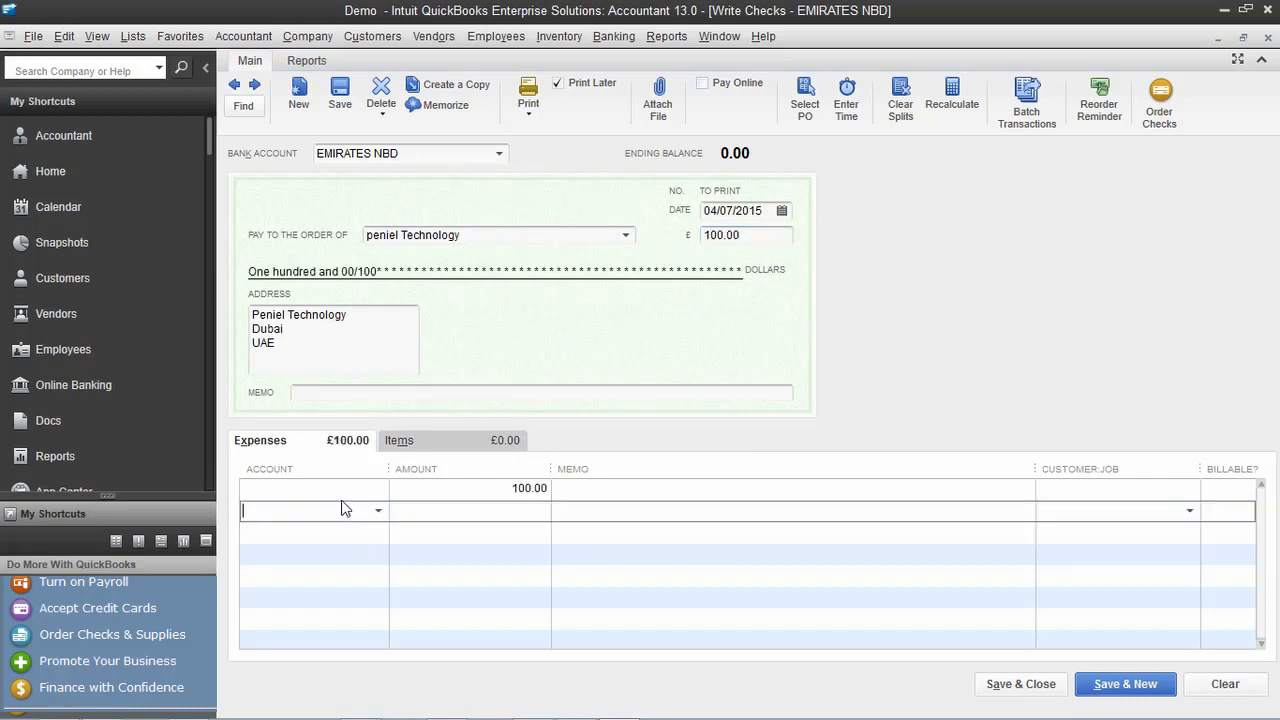
{"action": "left_click", "coordinate": [379, 513]}
{"action": "scroll", "coordinate": [437, 363], "scroll_direction": "up", "scroll_amount": 10}
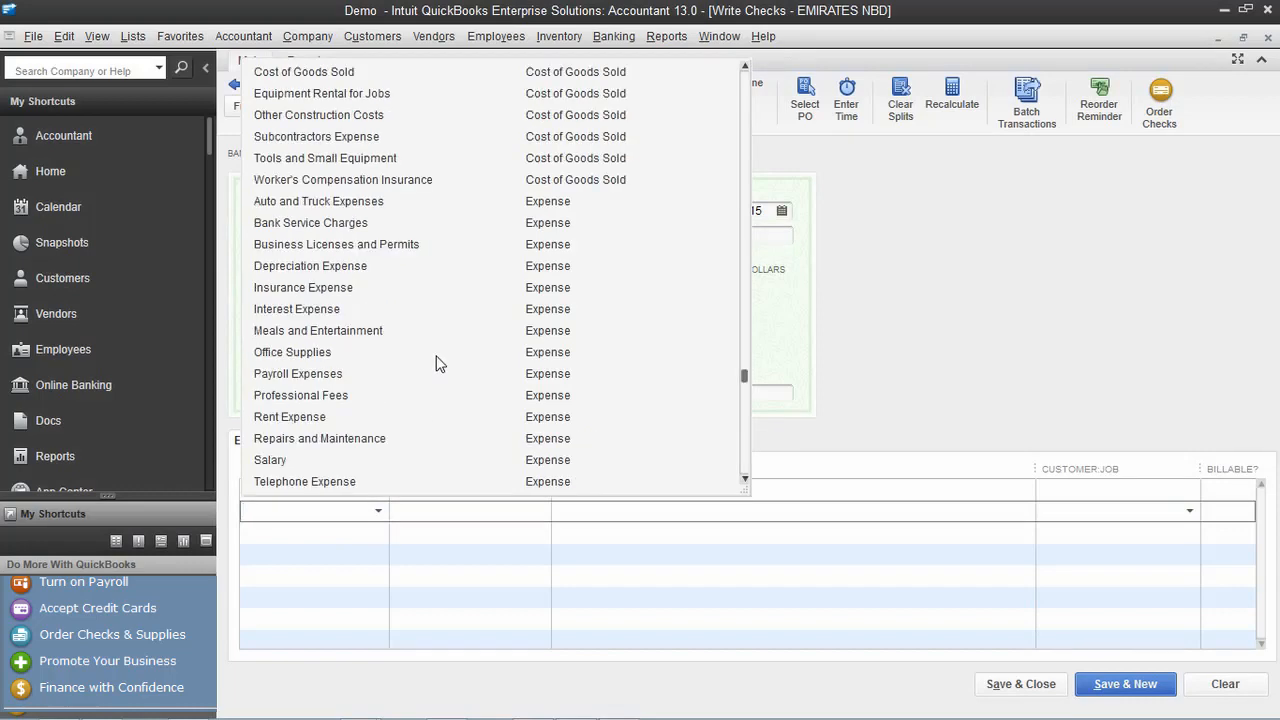
{"action": "left_click", "coordinate": [318, 117]}
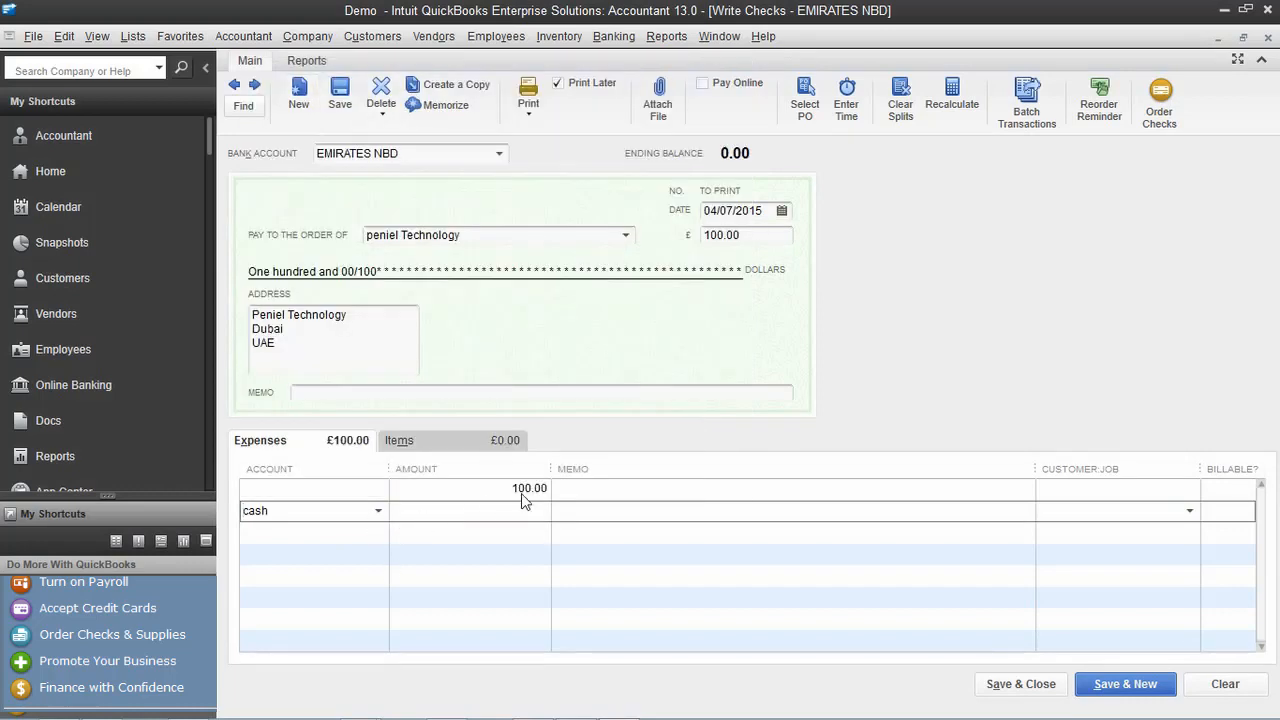
{"action": "left_click", "coordinate": [383, 490]}
{"action": "left_click", "coordinate": [379, 489]}
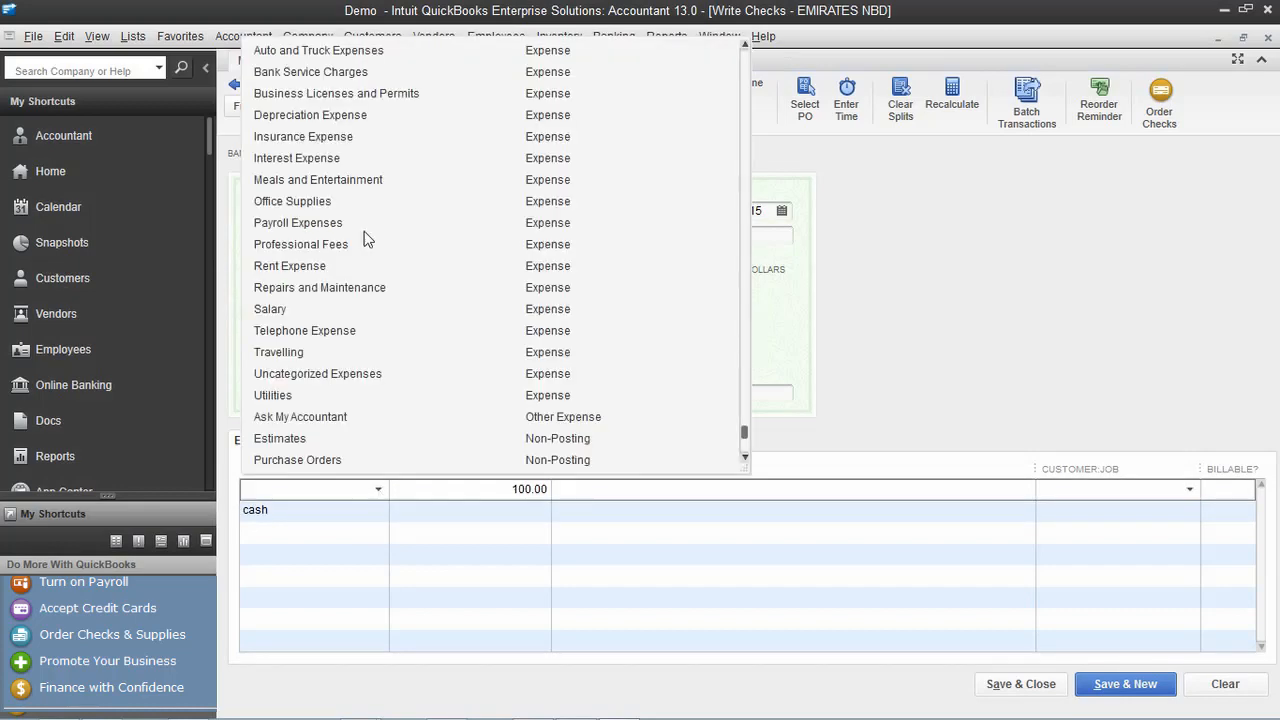
{"action": "scroll", "coordinate": [364, 125], "scroll_direction": "up", "scroll_amount": 10}
{"action": "left_click", "coordinate": [361, 95]}
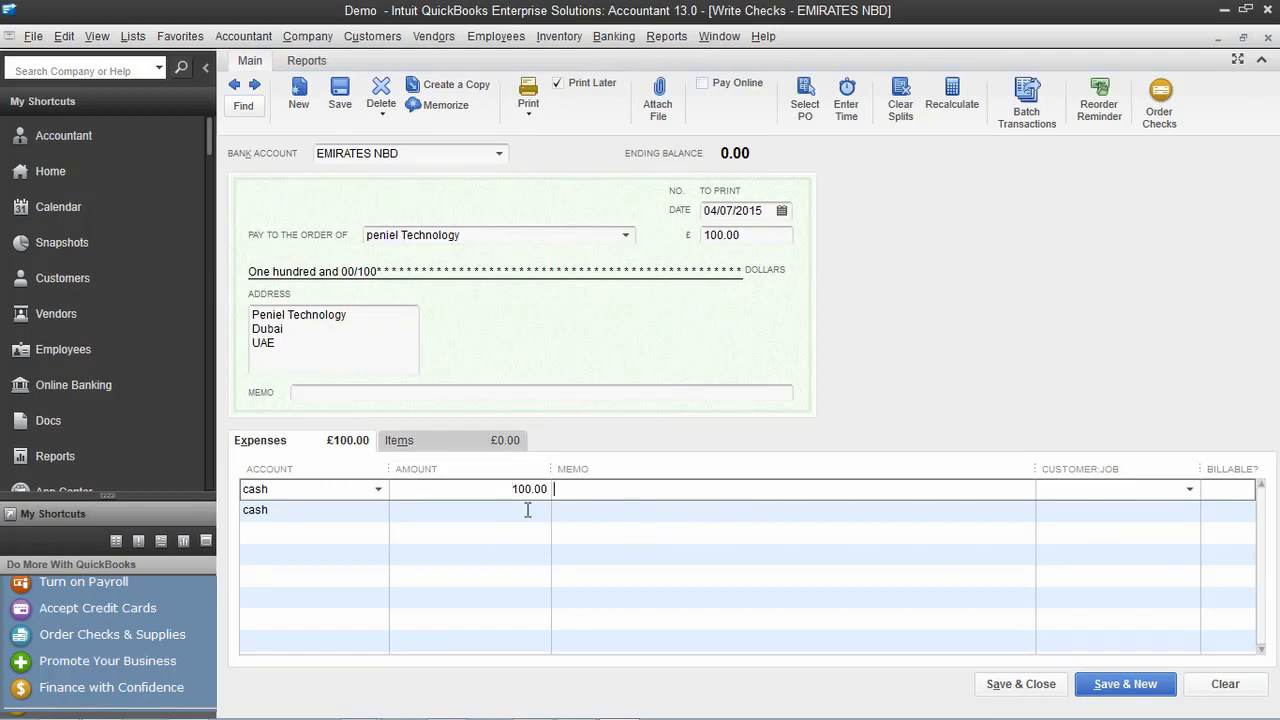
Add the memo PAYMENT, save the check, and close Write Checks to return Home
{"action": "left_click", "coordinate": [317, 510]}
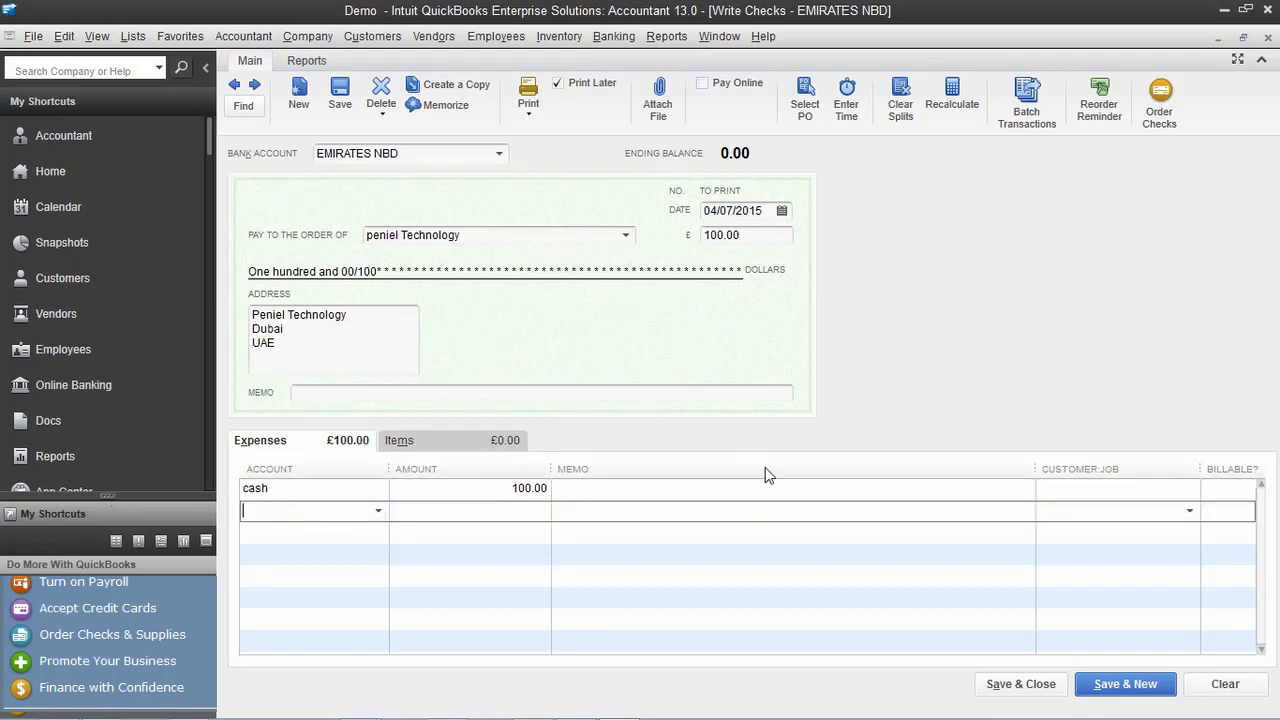
{"action": "left_click", "coordinate": [801, 493]}
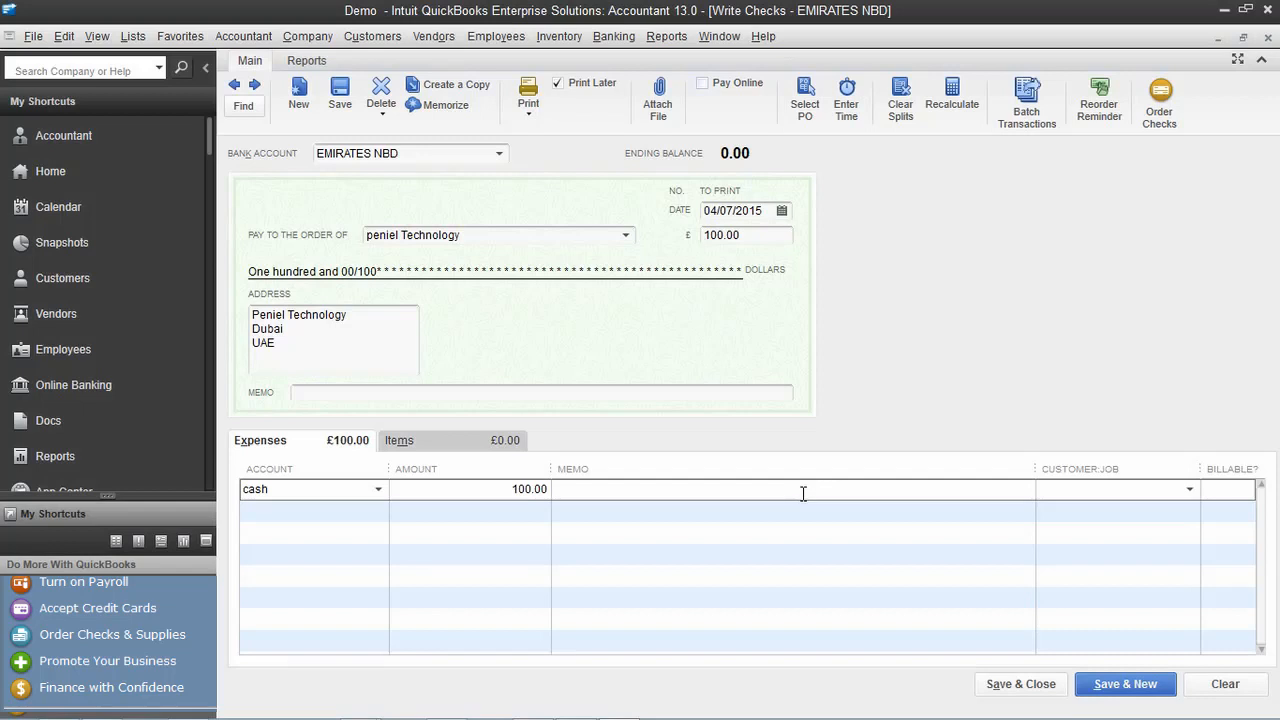
{"action": "type", "text": "PAYMNE"}
{"action": "left_click", "coordinate": [1124, 686]}
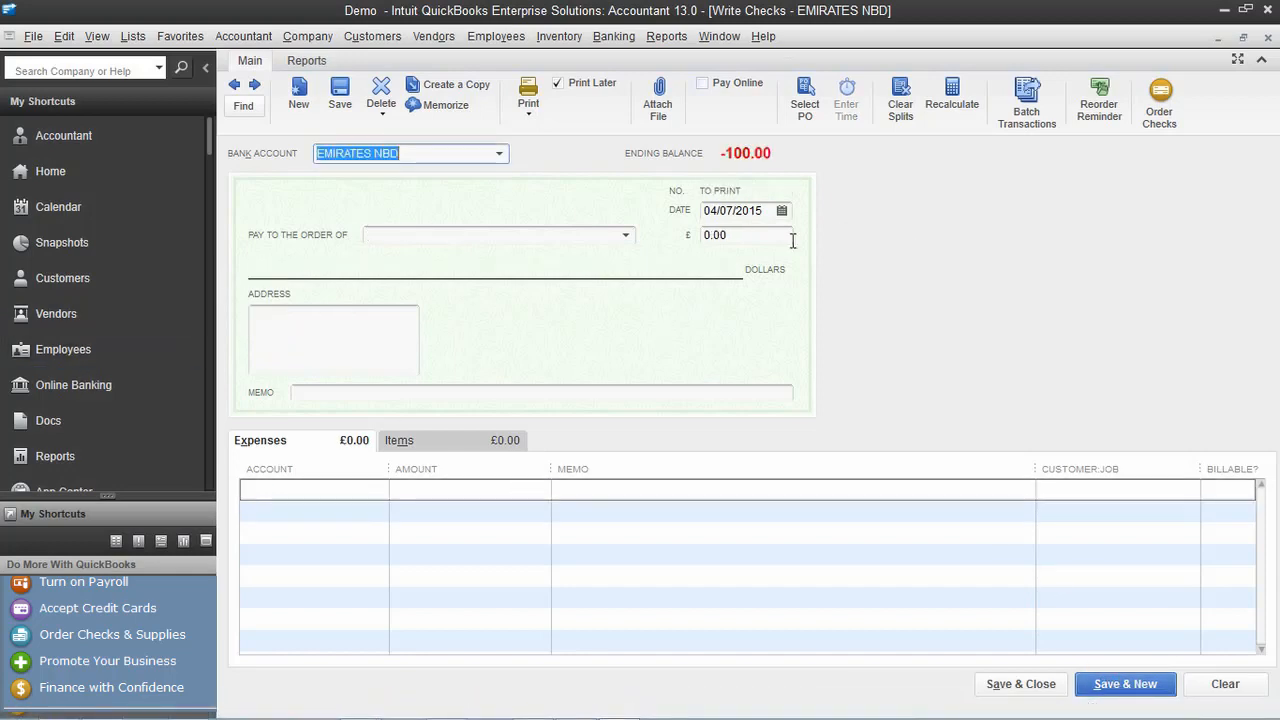
{"action": "left_click", "coordinate": [1266, 38]}
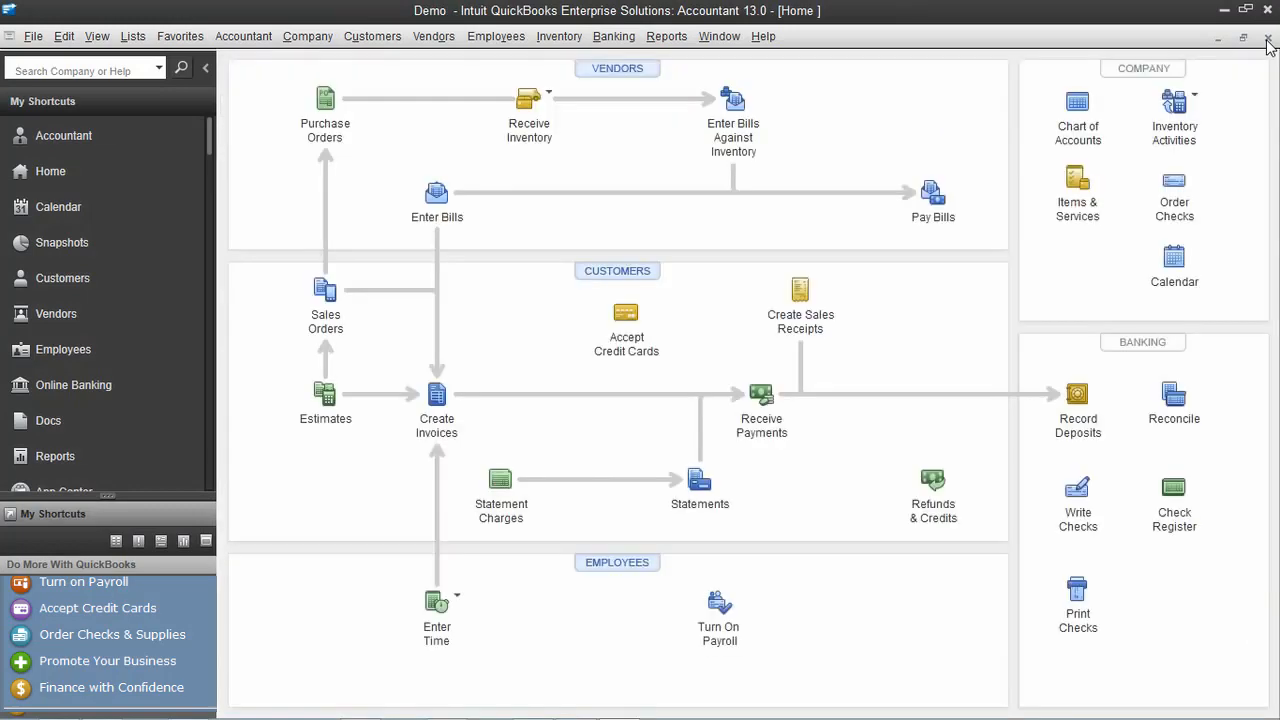